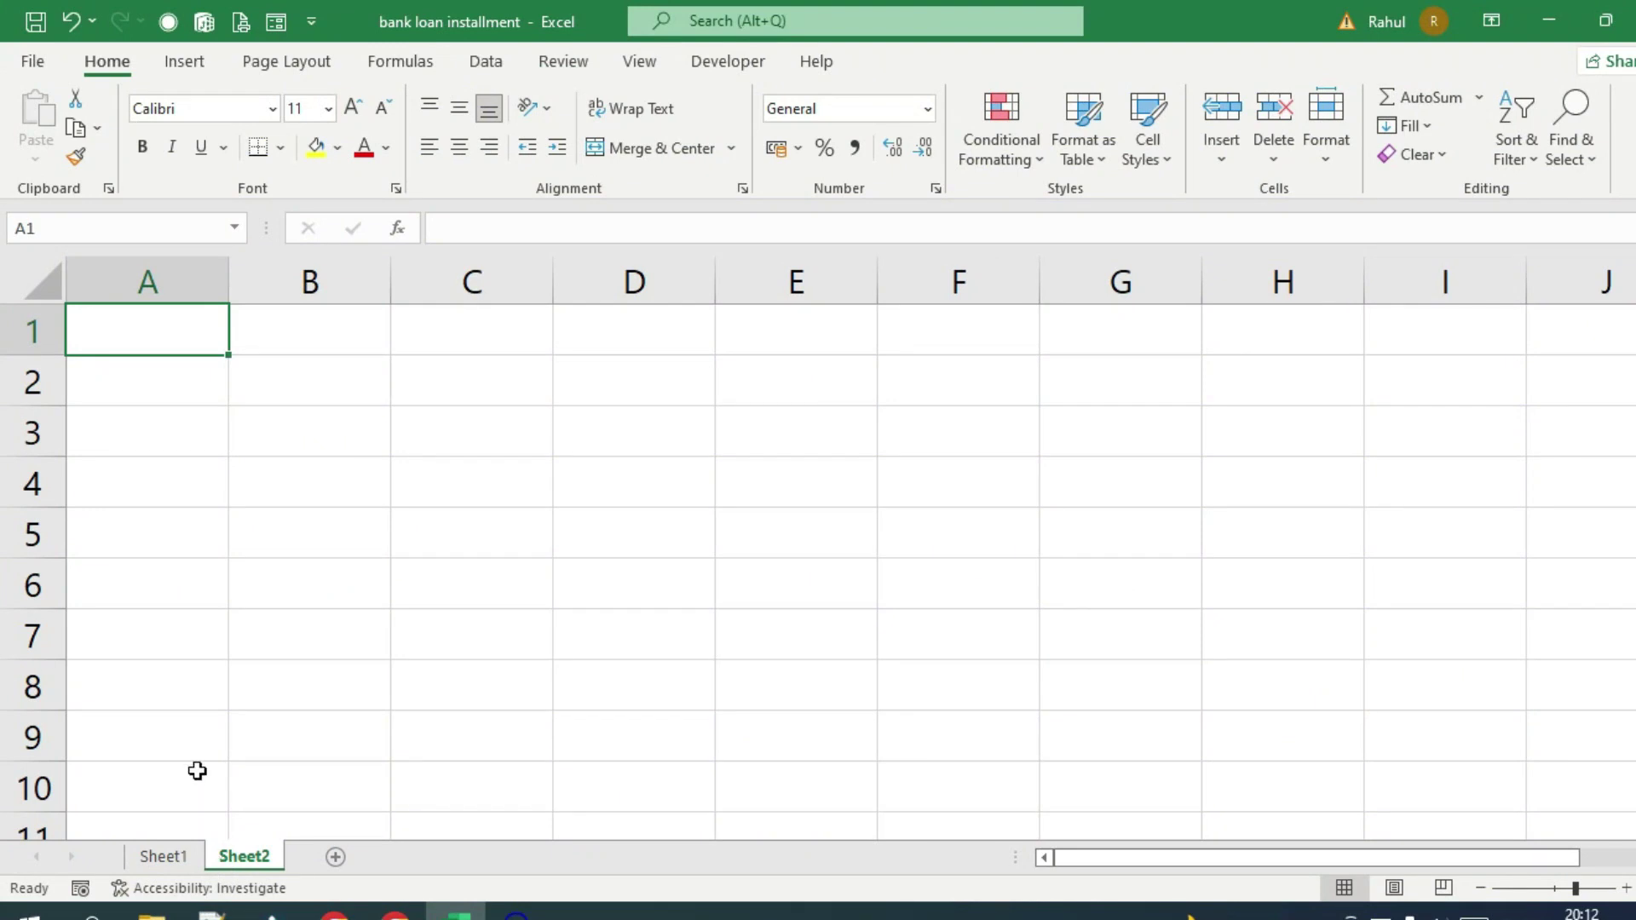
Enter the column headers "S.No" in cell A3 and "Client Name" in cell B3
{"action": "left_click", "coordinate": [194, 447]}
{"action": "type", "text": "s"}
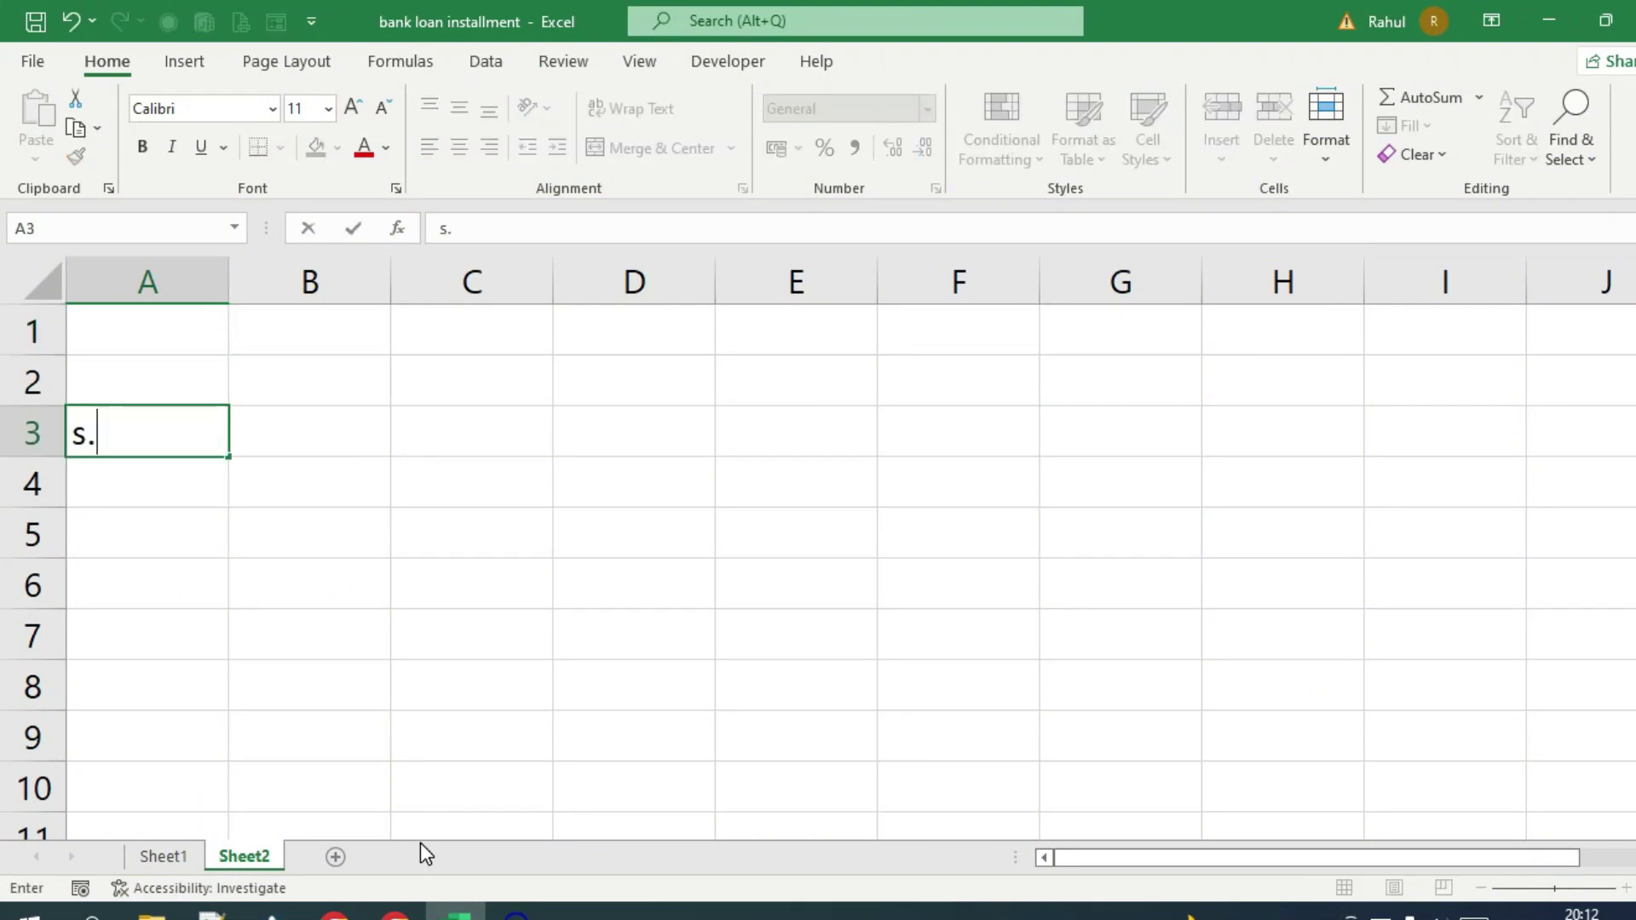
{"action": "key", "text": "BackSpace"}
{"action": "type", "text": "s"}
{"action": "key", "text": "BackSpace"}
{"action": "type", "text": "S.n"}
{"action": "key", "text": "BackSpace"}
{"action": "type", "text": "No"}
{"action": "key", "text": "Tab"}
{"action": "type", "text": "Cl"}
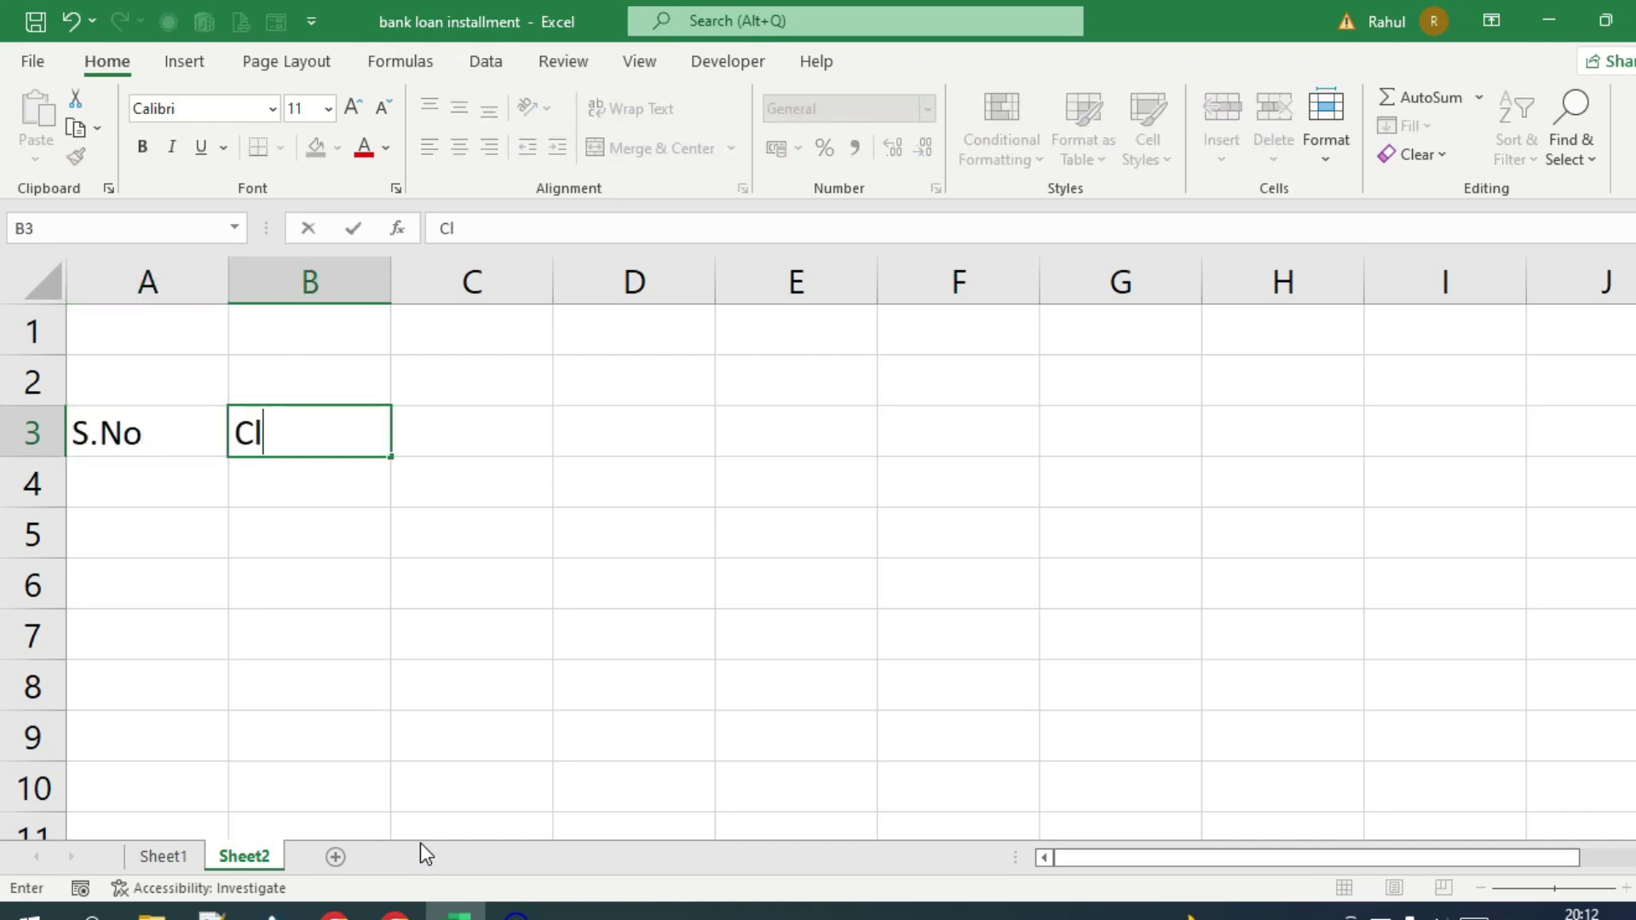
{"action": "type", "text": "ient "}
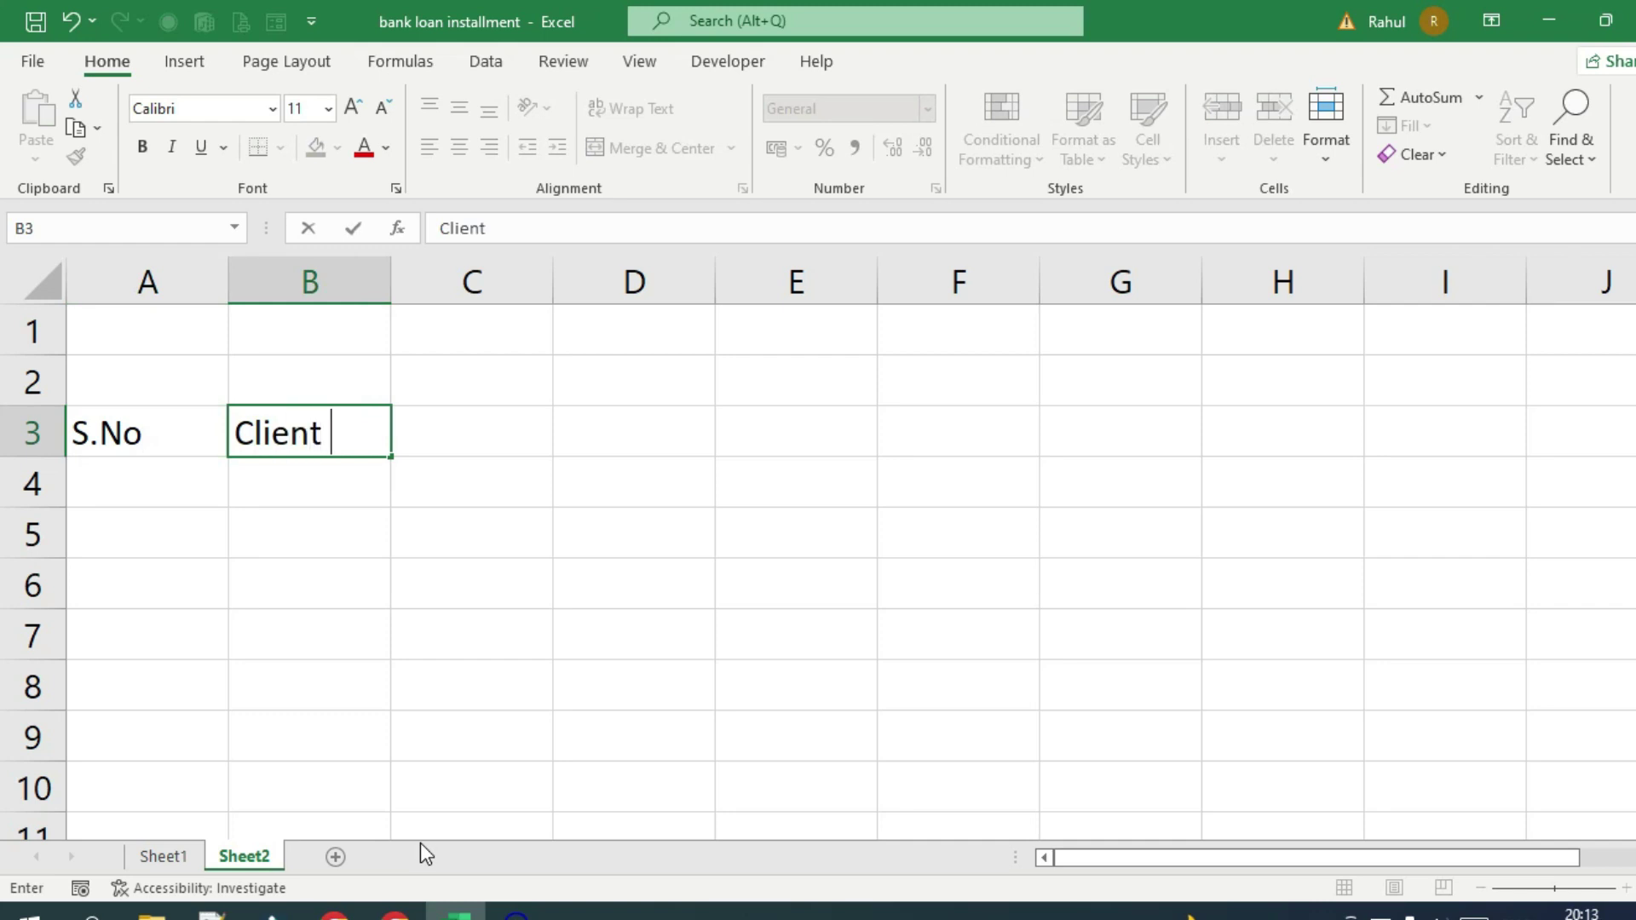
{"action": "type", "text": "Name"}
{"action": "key", "text": "Tab"}
Enter the headers "Loan Type" in cell C3 and "Loan Amt." in cell D3
{"action": "type", "text": "Loa"}
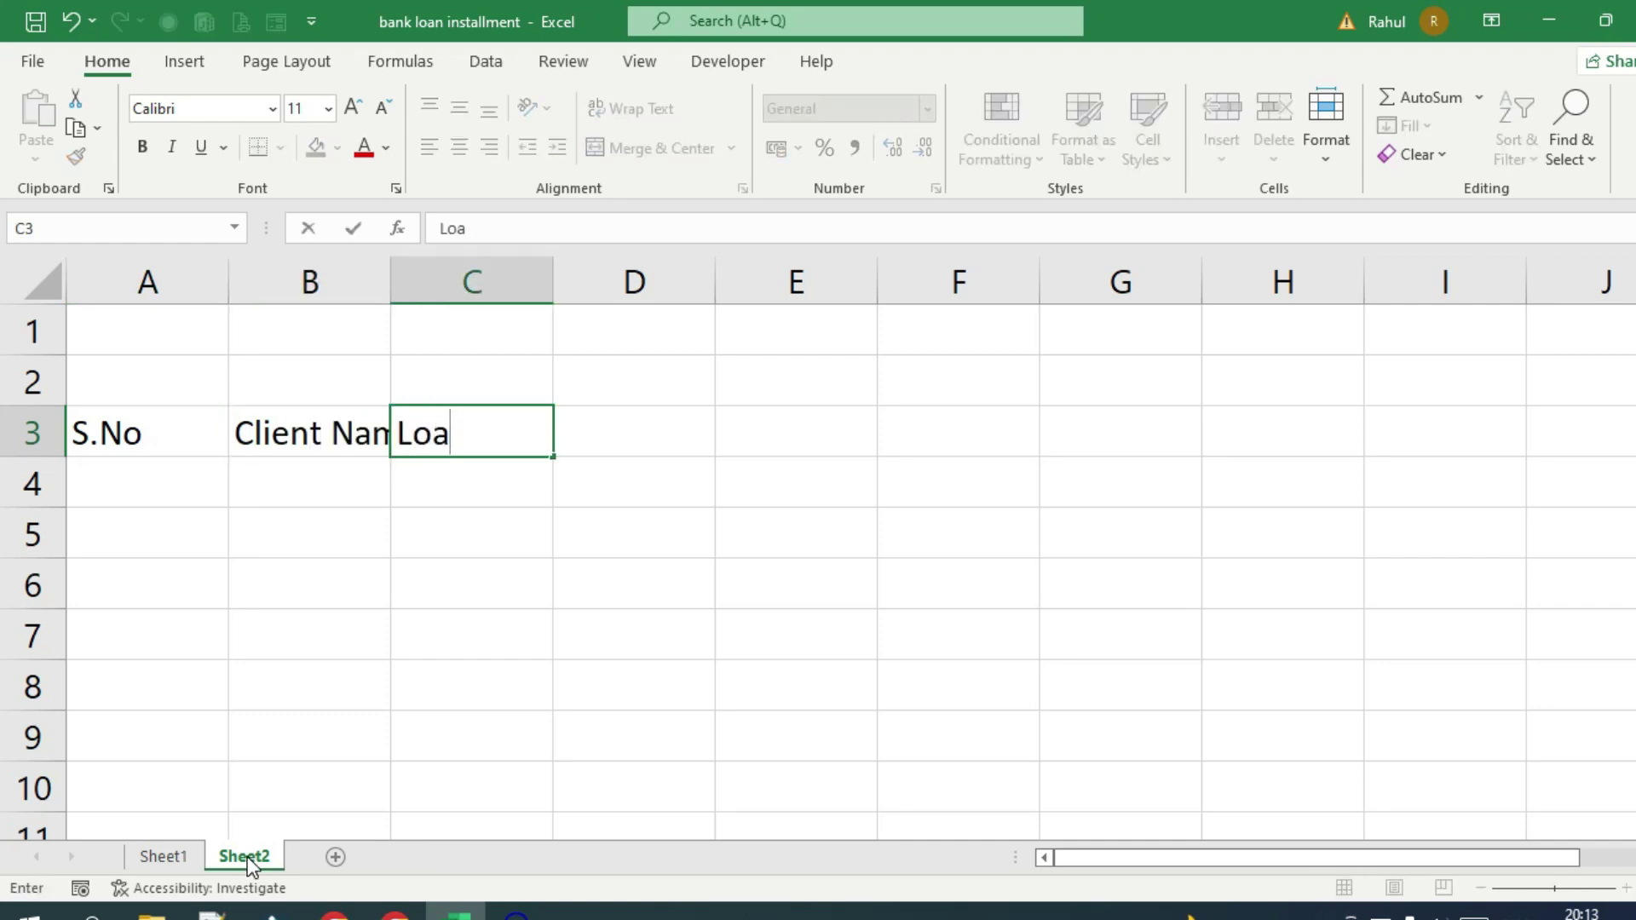
{"action": "type", "text": "n Type"}
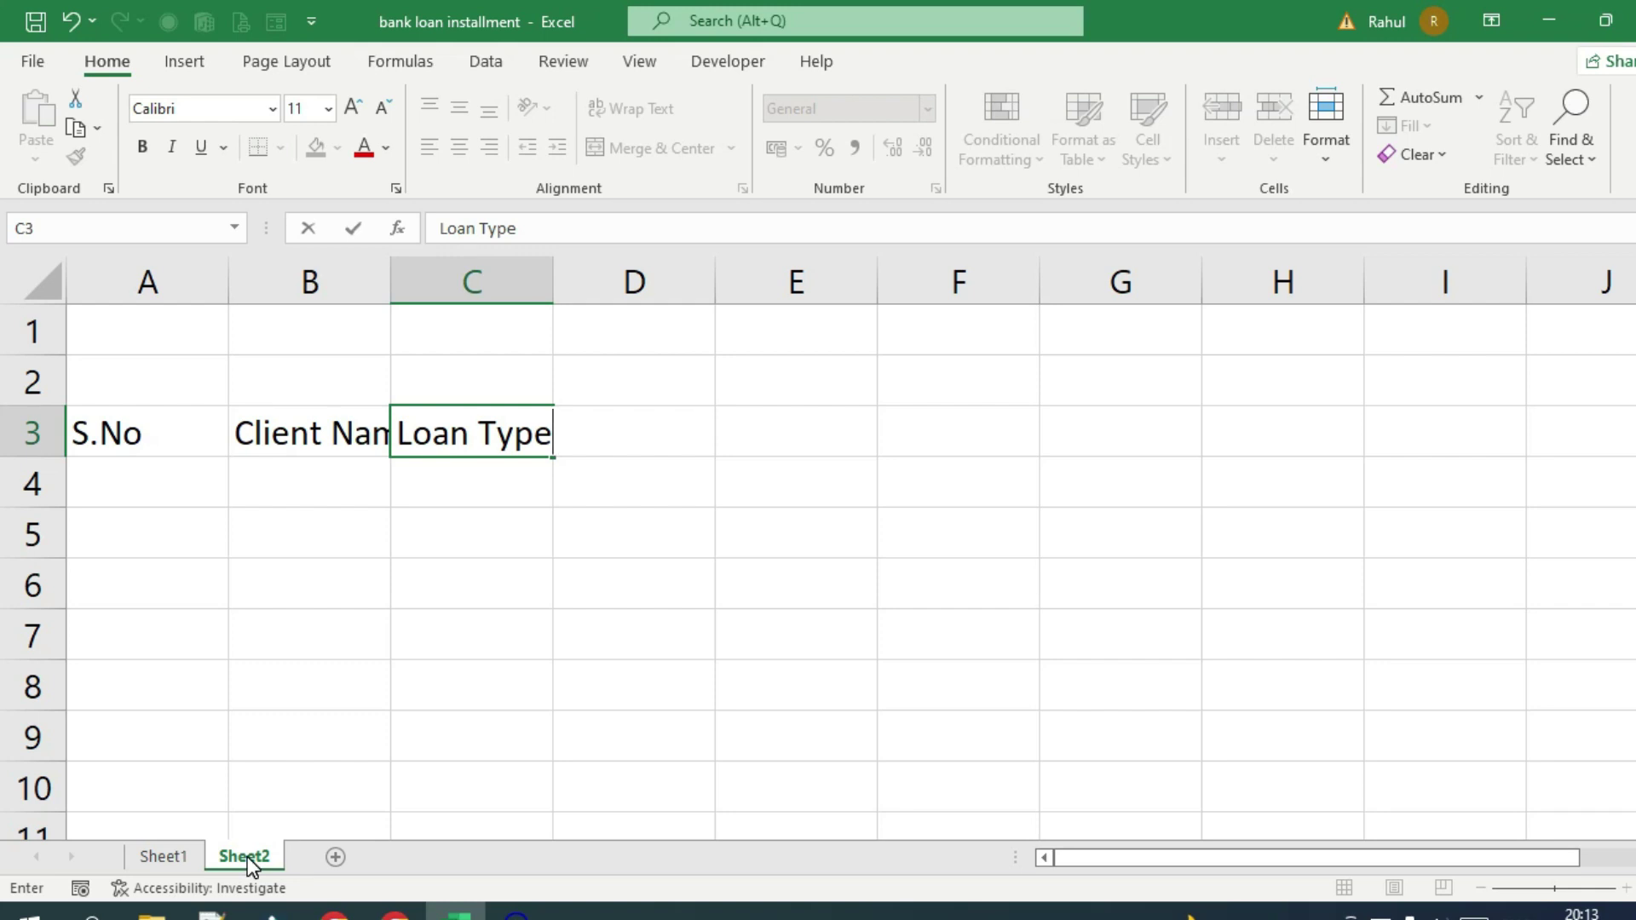
{"action": "key", "text": "Tab"}
{"action": "type", "text": "Loa"}
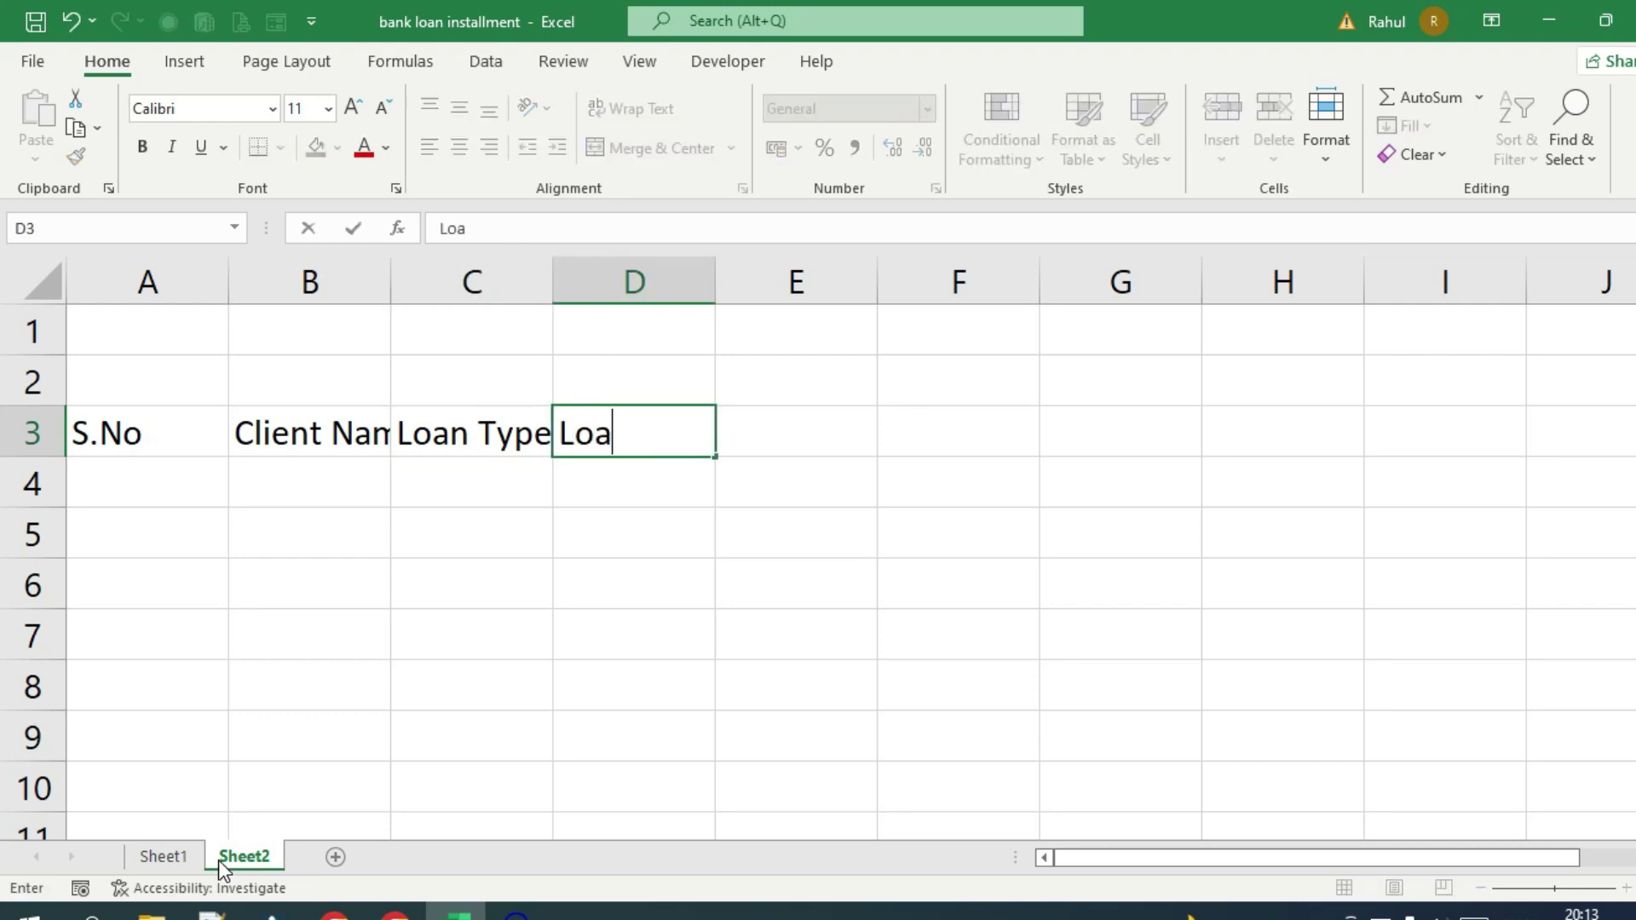
{"action": "type", "text": "n Amt."}
{"action": "key", "text": "Tab"}
Add the headers "Interest Rate", "Duration" and "EMI" in cells E3 to G3
{"action": "type", "text": "Intera"}
{"action": "key", "text": "BackSpace"}
{"action": "type", "text": "est Rate"}
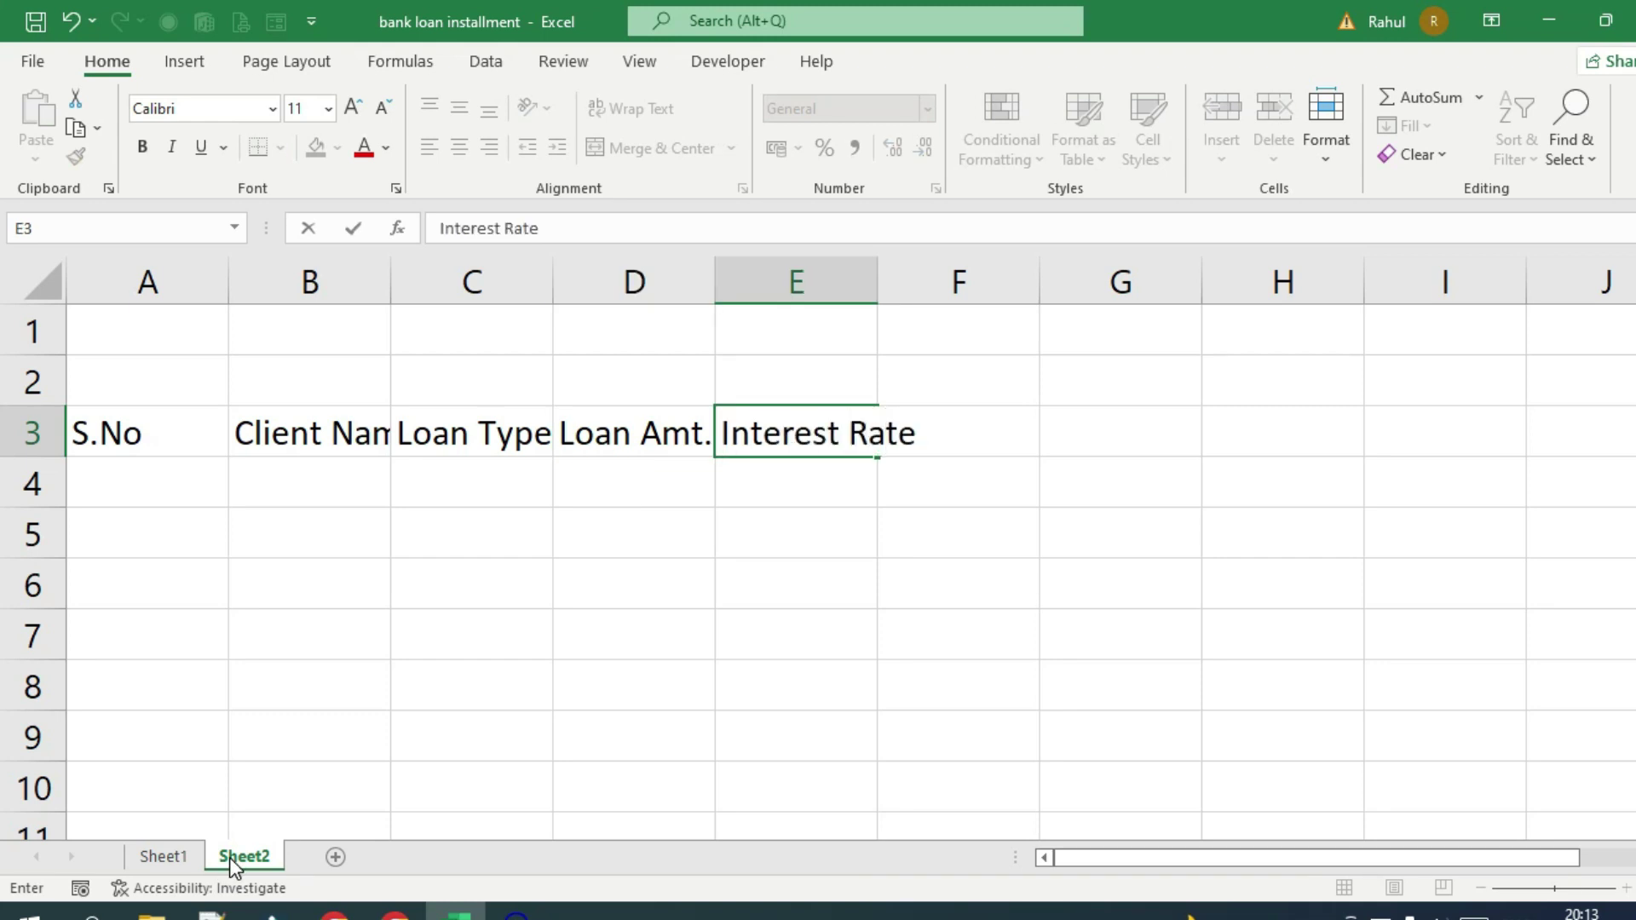
{"action": "key", "text": "Tab"}
{"action": "type", "text": "Y"}
{"action": "key", "text": "BackSpace"}
{"action": "type", "text": "Duration"}
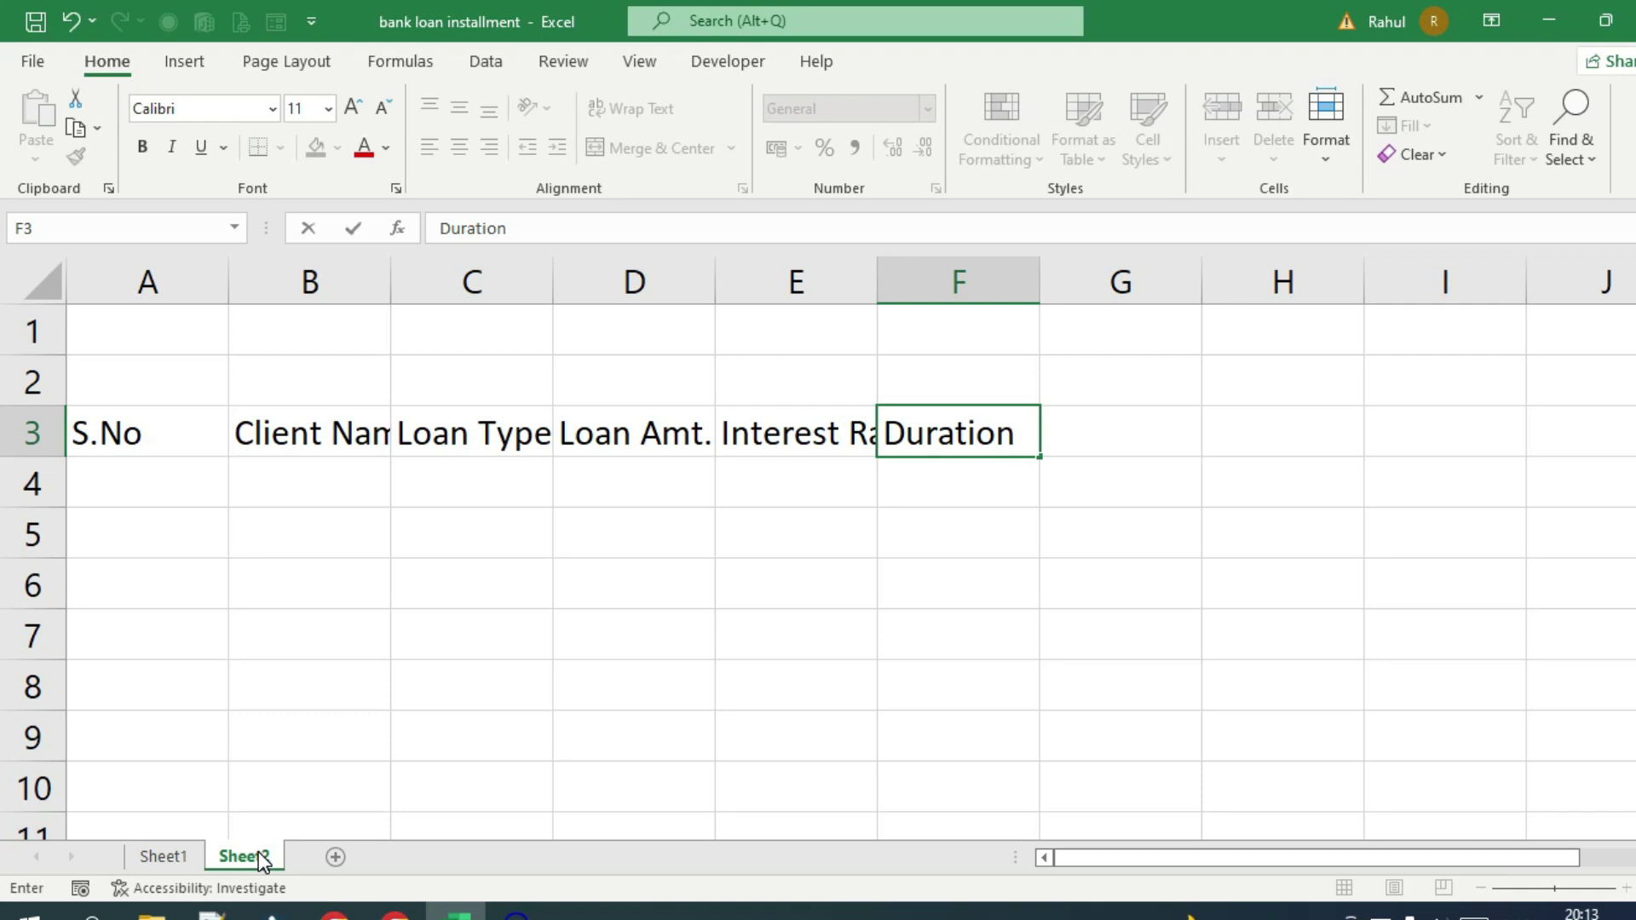
{"action": "key", "text": "Tab"}
{"action": "type", "text": "EMI"}
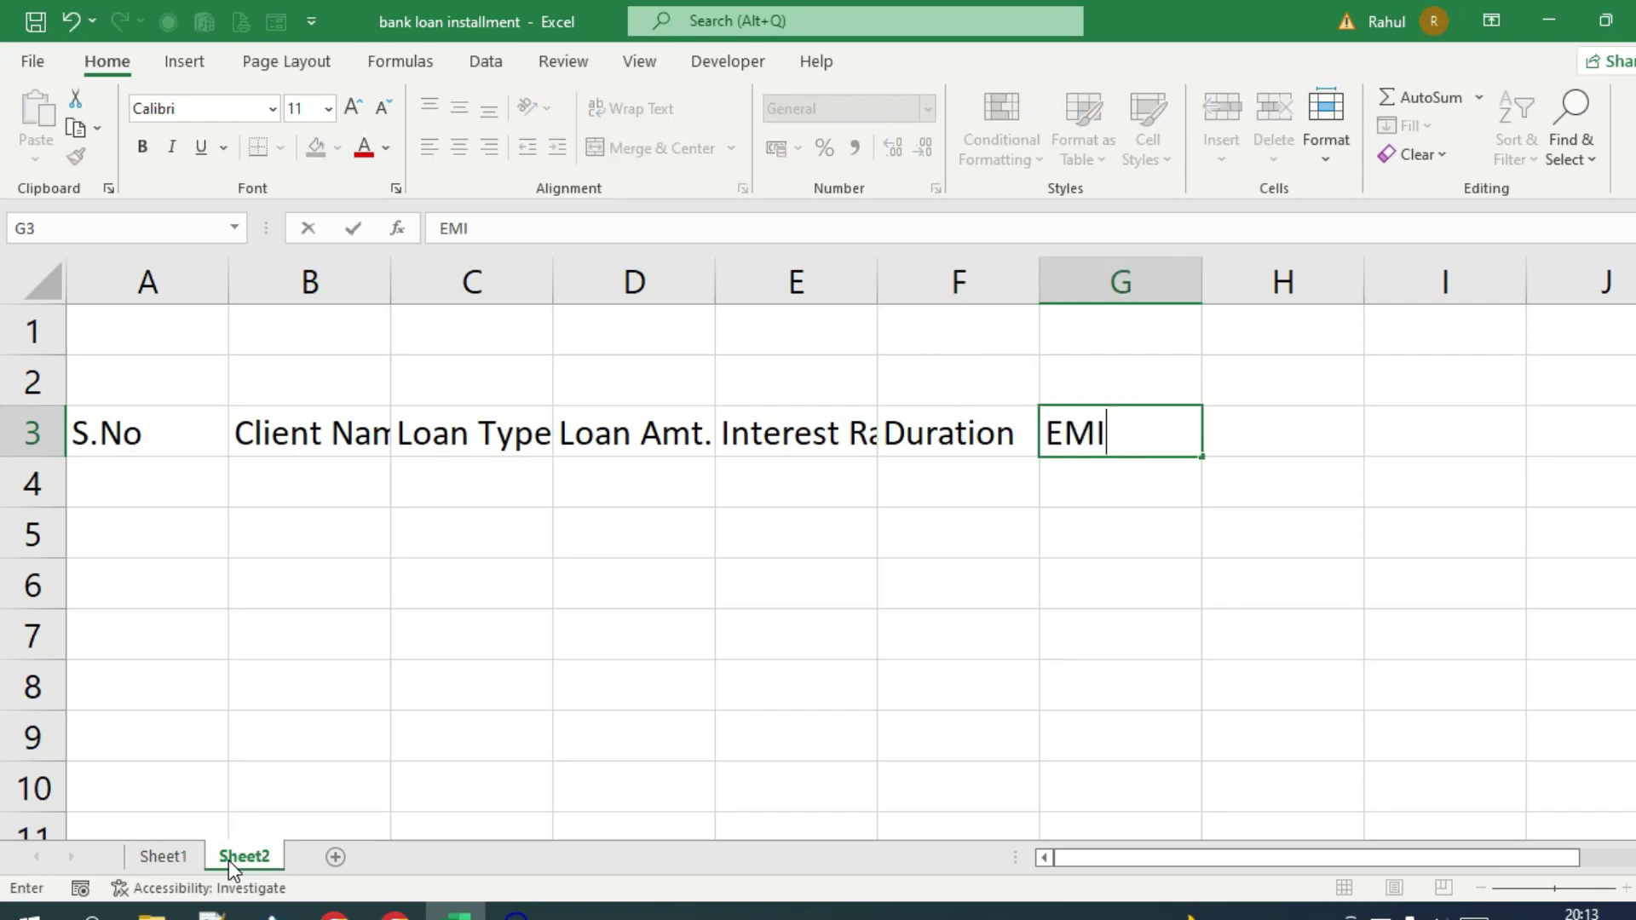
{"action": "key", "text": "Tab"}
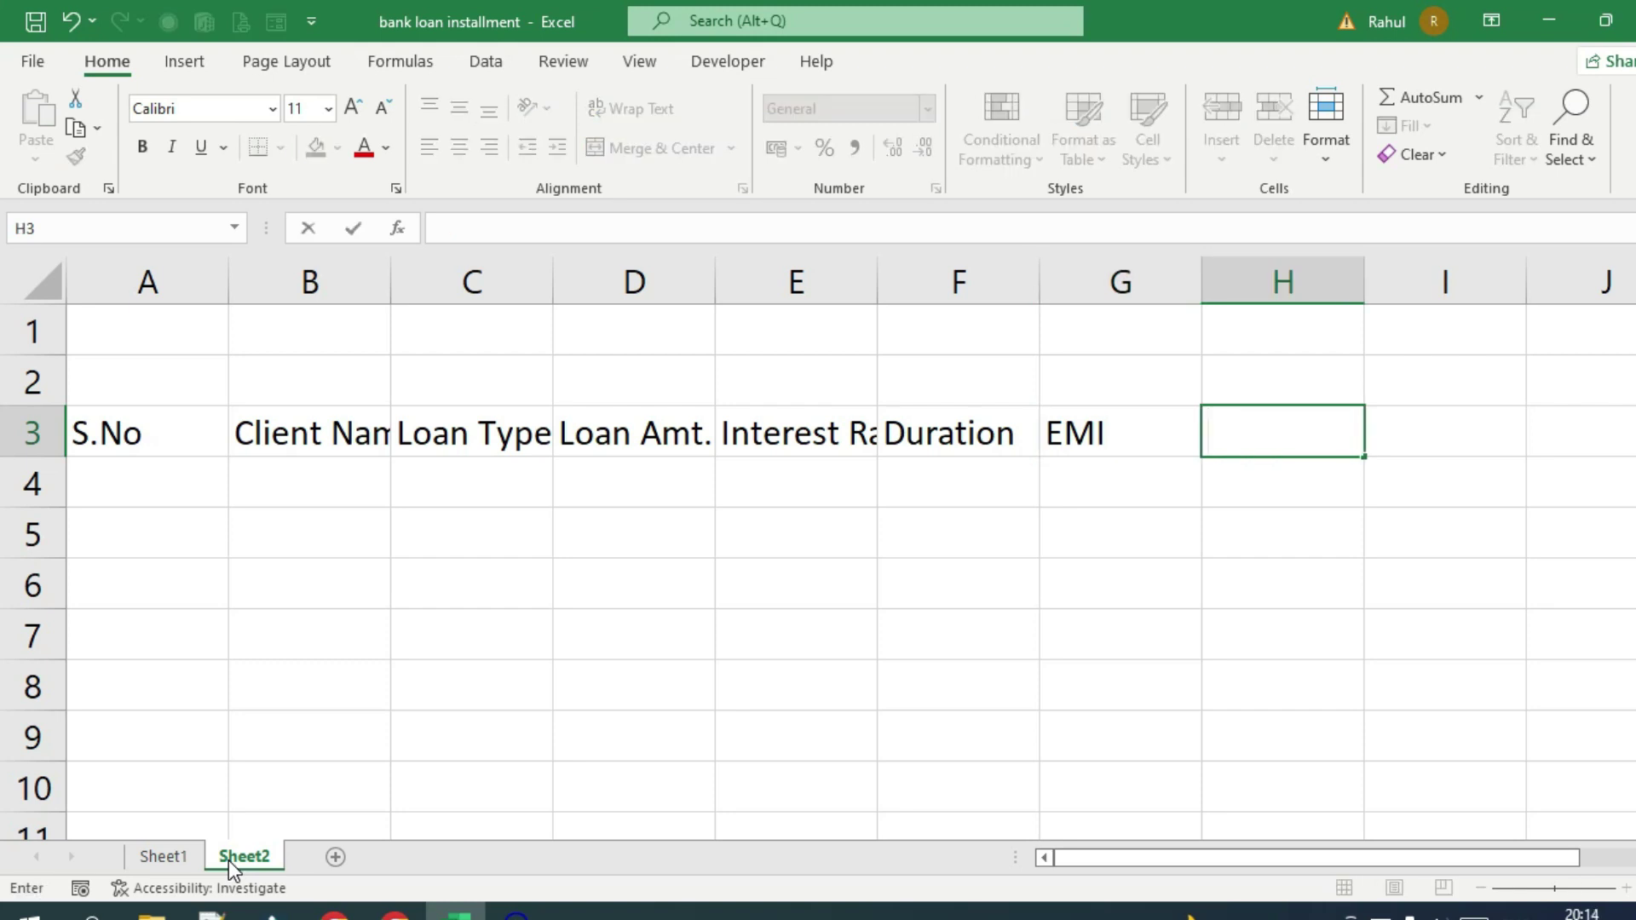
Complete the header row with "Total Amount" in cell H3 and "Interest" in cell I3
{"action": "type", "text": "TOT"}
{"action": "key", "text": "BackSpace"}
{"action": "key", "text": "BackSpace"}
{"action": "type", "text": "t"}
{"action": "key", "text": "BackSpace"}
{"action": "type", "text": "otal"}
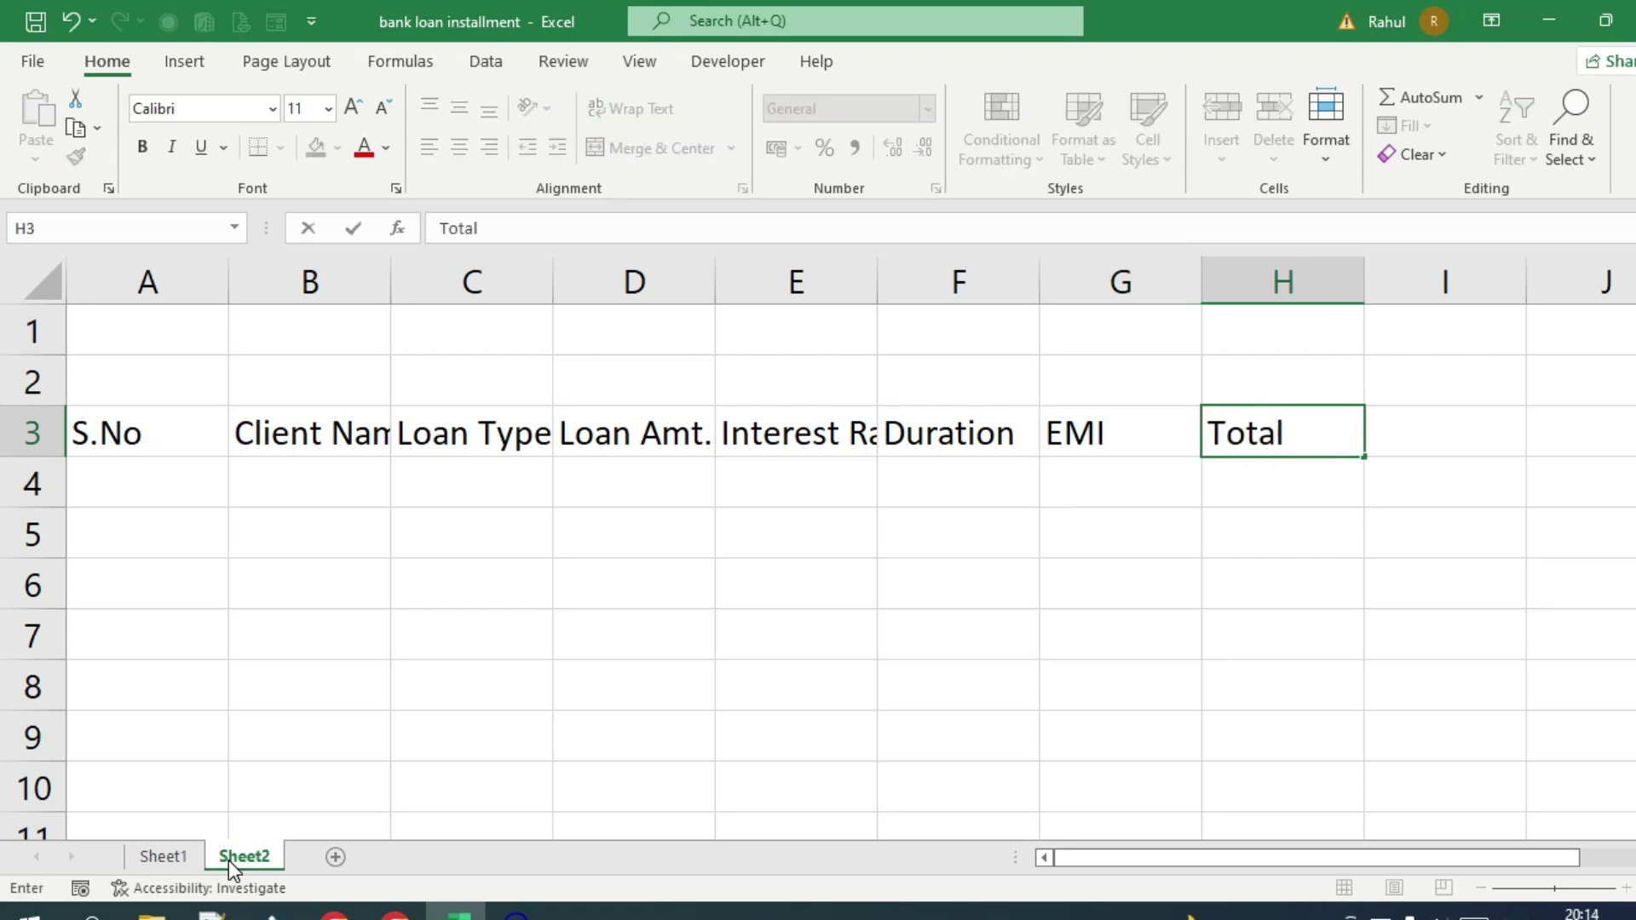
{"action": "type", "text": " Amount"}
{"action": "key", "text": "Tab"}
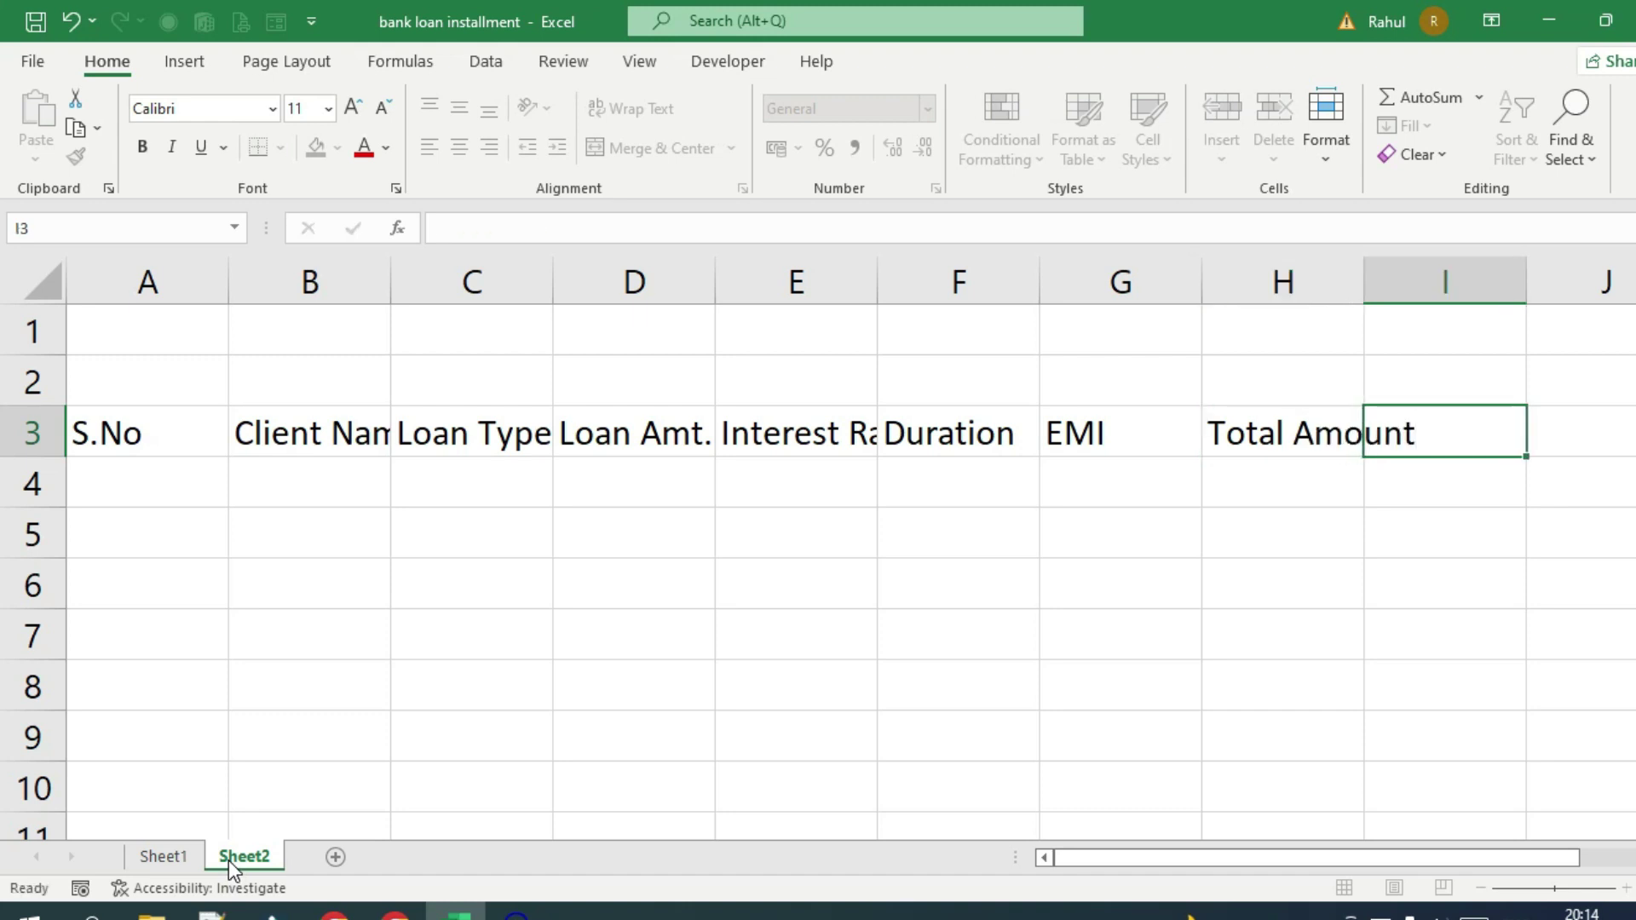
{"action": "type", "text": "Interest"}
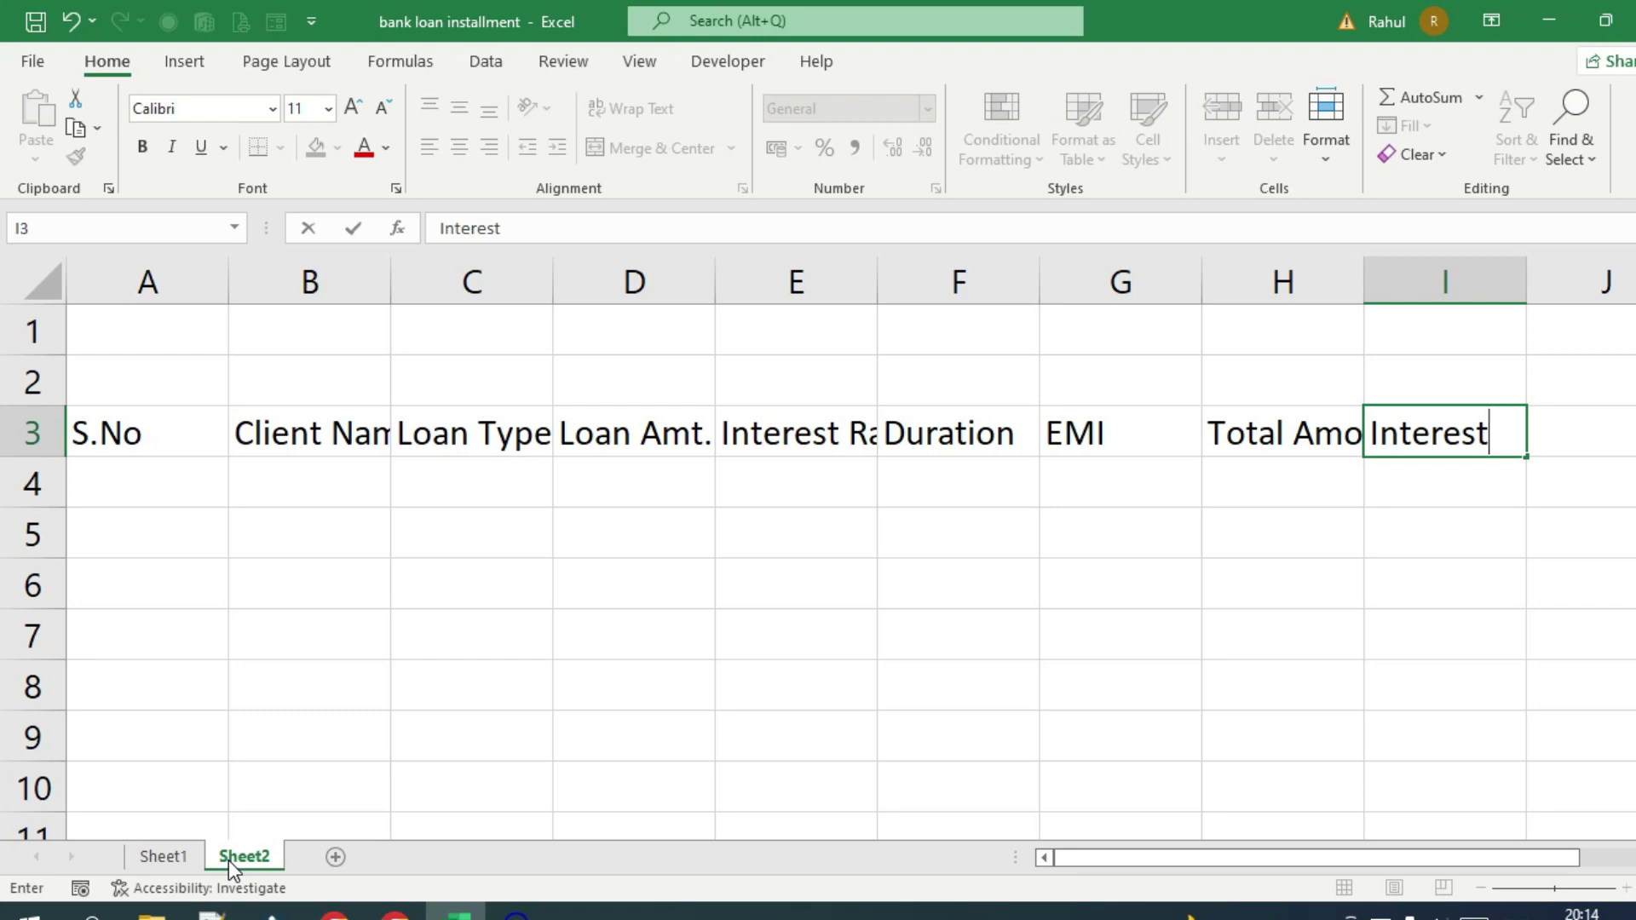
AutoFit the widths of columns A to I to the header text in row 3
{"action": "left_click_drag", "start_coordinate": [132, 431], "coordinate": [1426, 447]}
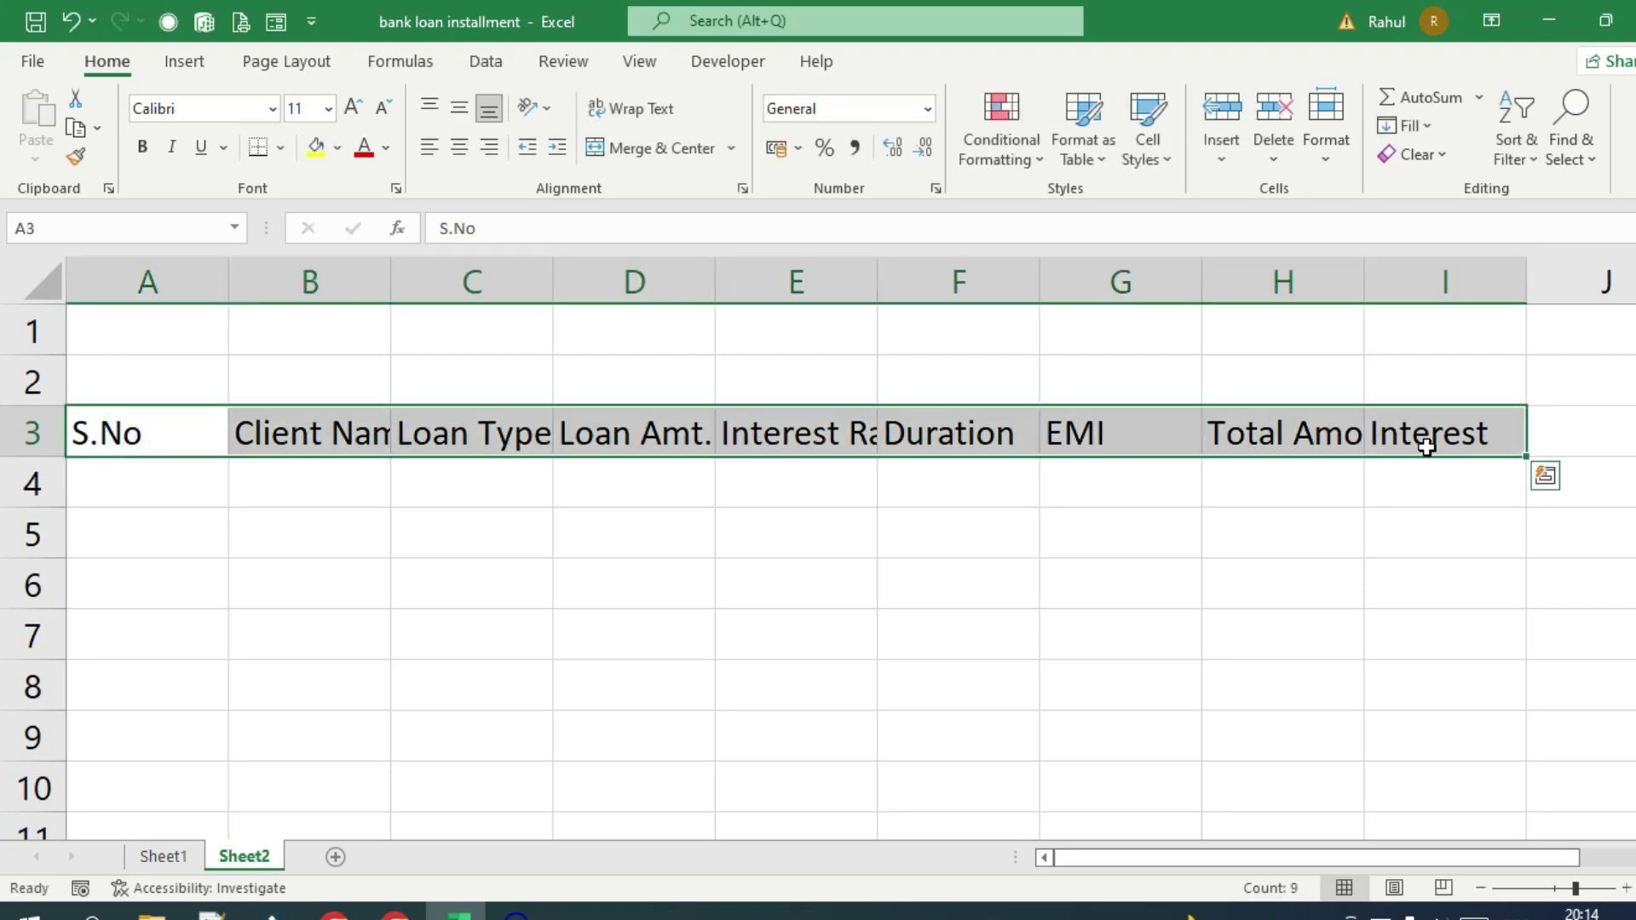
{"action": "left_click", "coordinate": [1334, 162]}
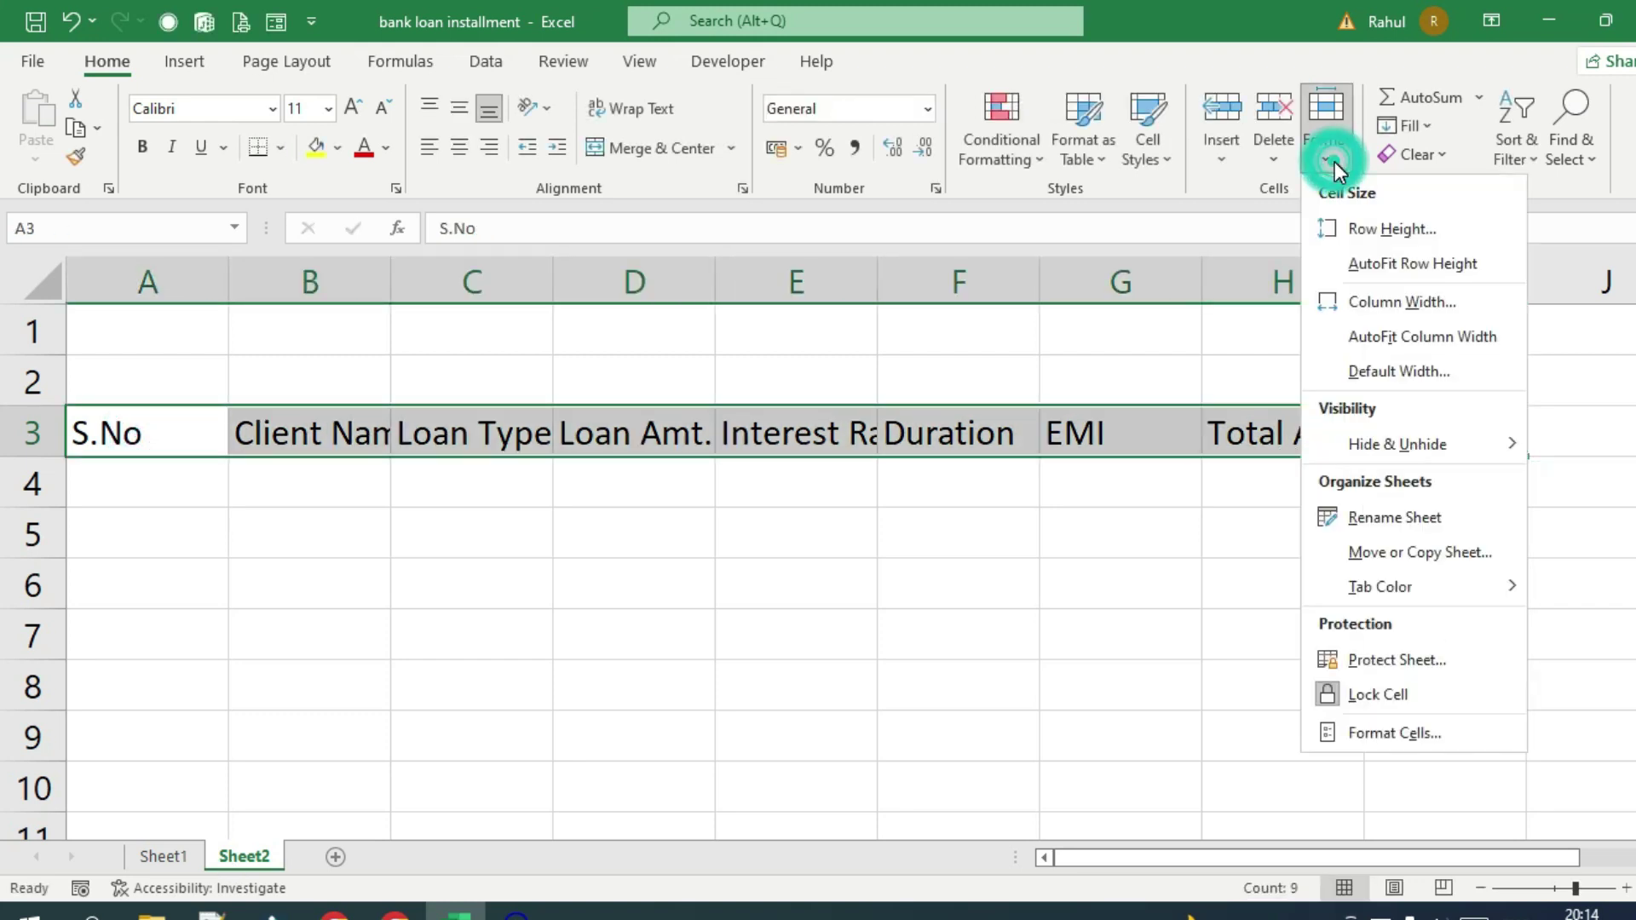
{"action": "left_click", "coordinate": [1413, 337]}
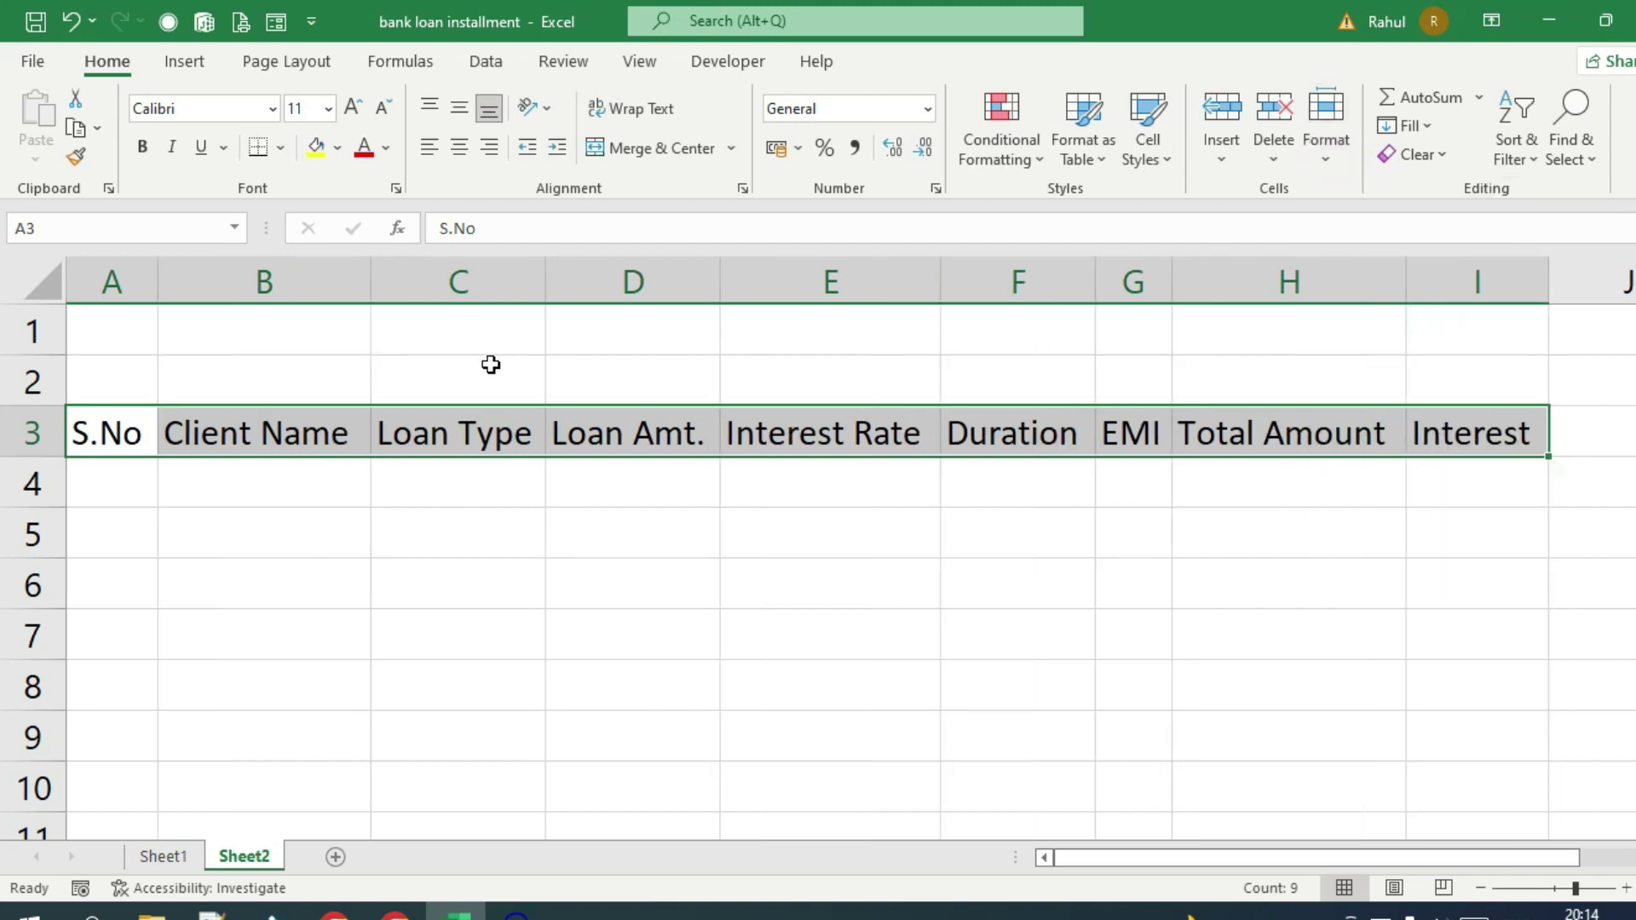
Merge and center cells A1:I2 and enter the title "Bank Loan Data" there
{"action": "left_click_drag", "start_coordinate": [124, 324], "coordinate": [1438, 371]}
{"action": "left_click", "coordinate": [637, 148]}
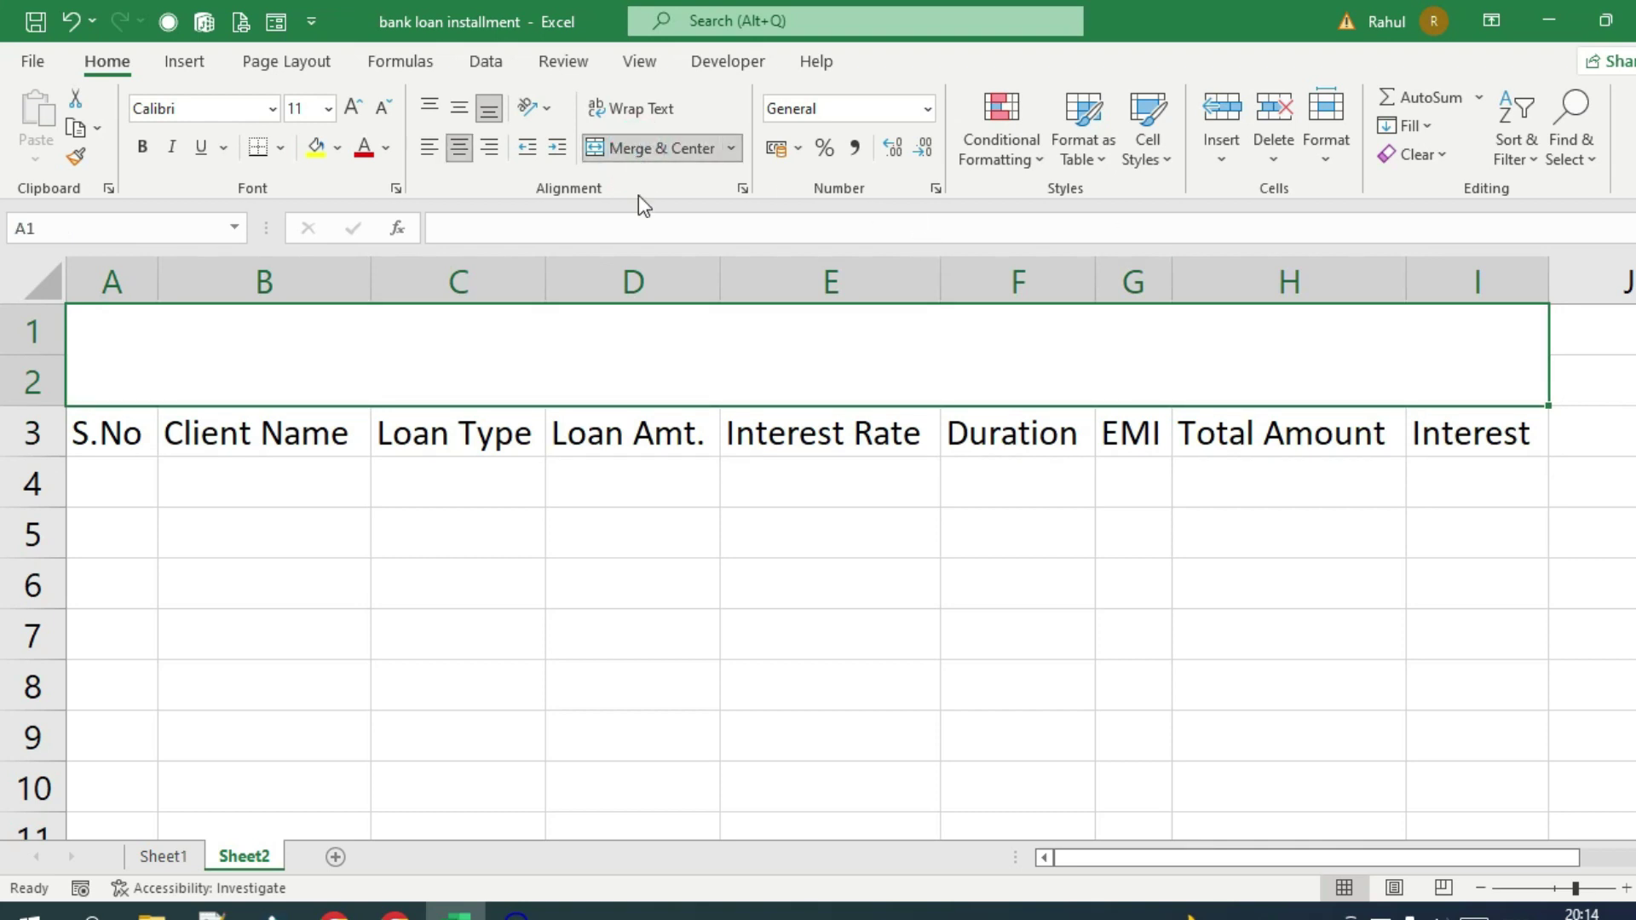
{"action": "type", "text": "Ban"}
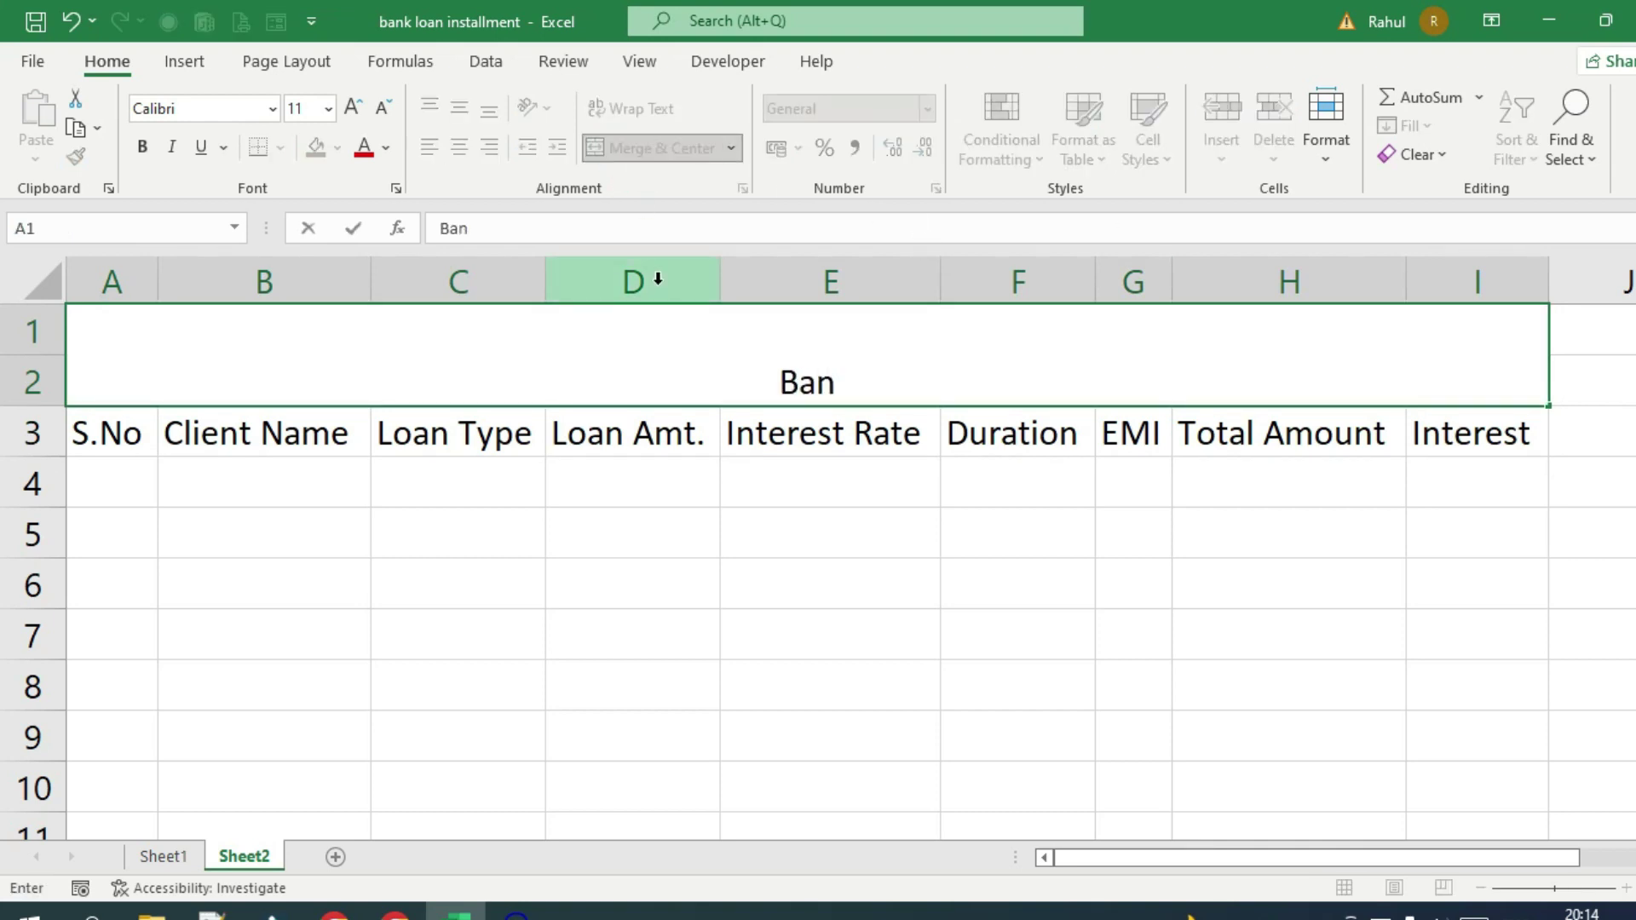
{"action": "type", "text": "k Loan Data"}
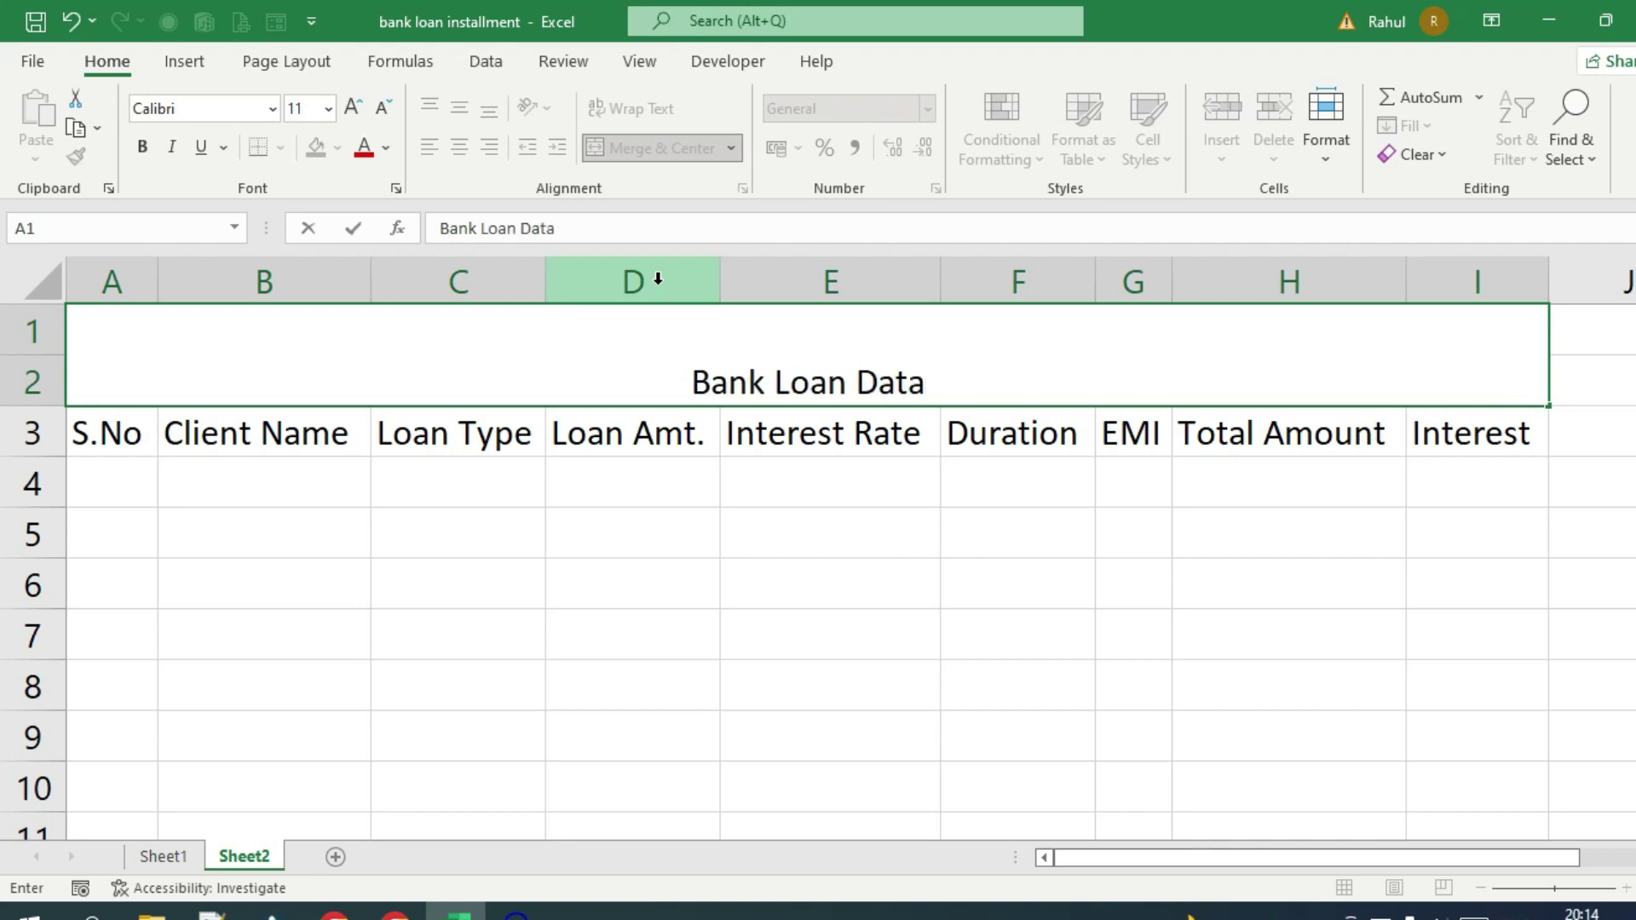
{"action": "key", "text": "Return"}
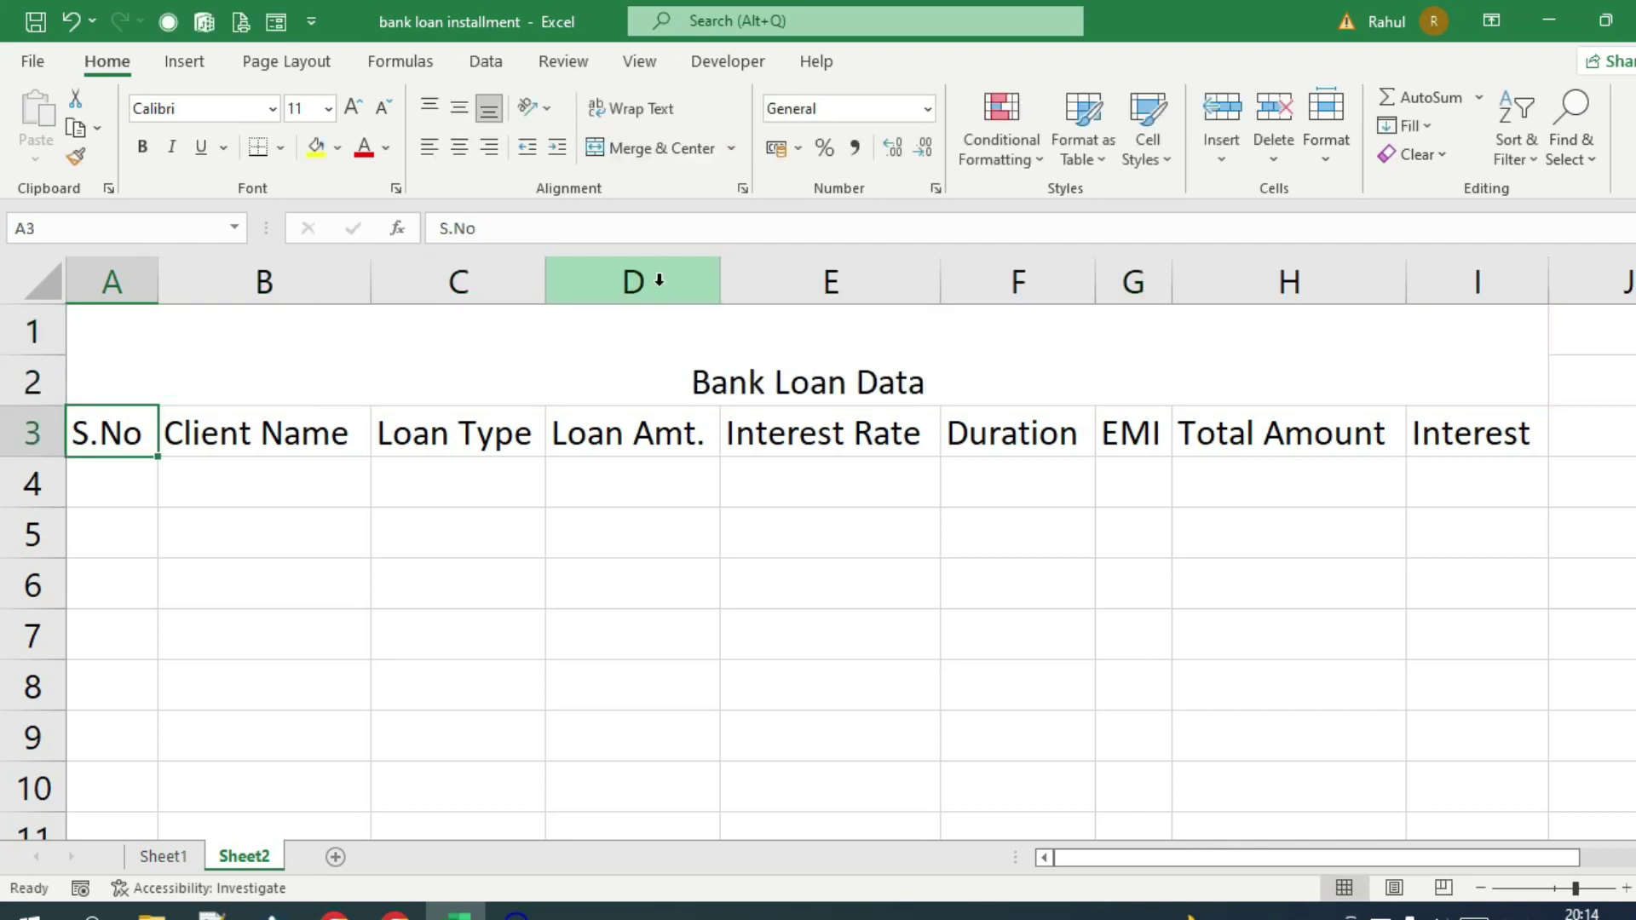
Increase the font size of the merged title cell to 18
{"action": "left_click", "coordinate": [719, 321]}
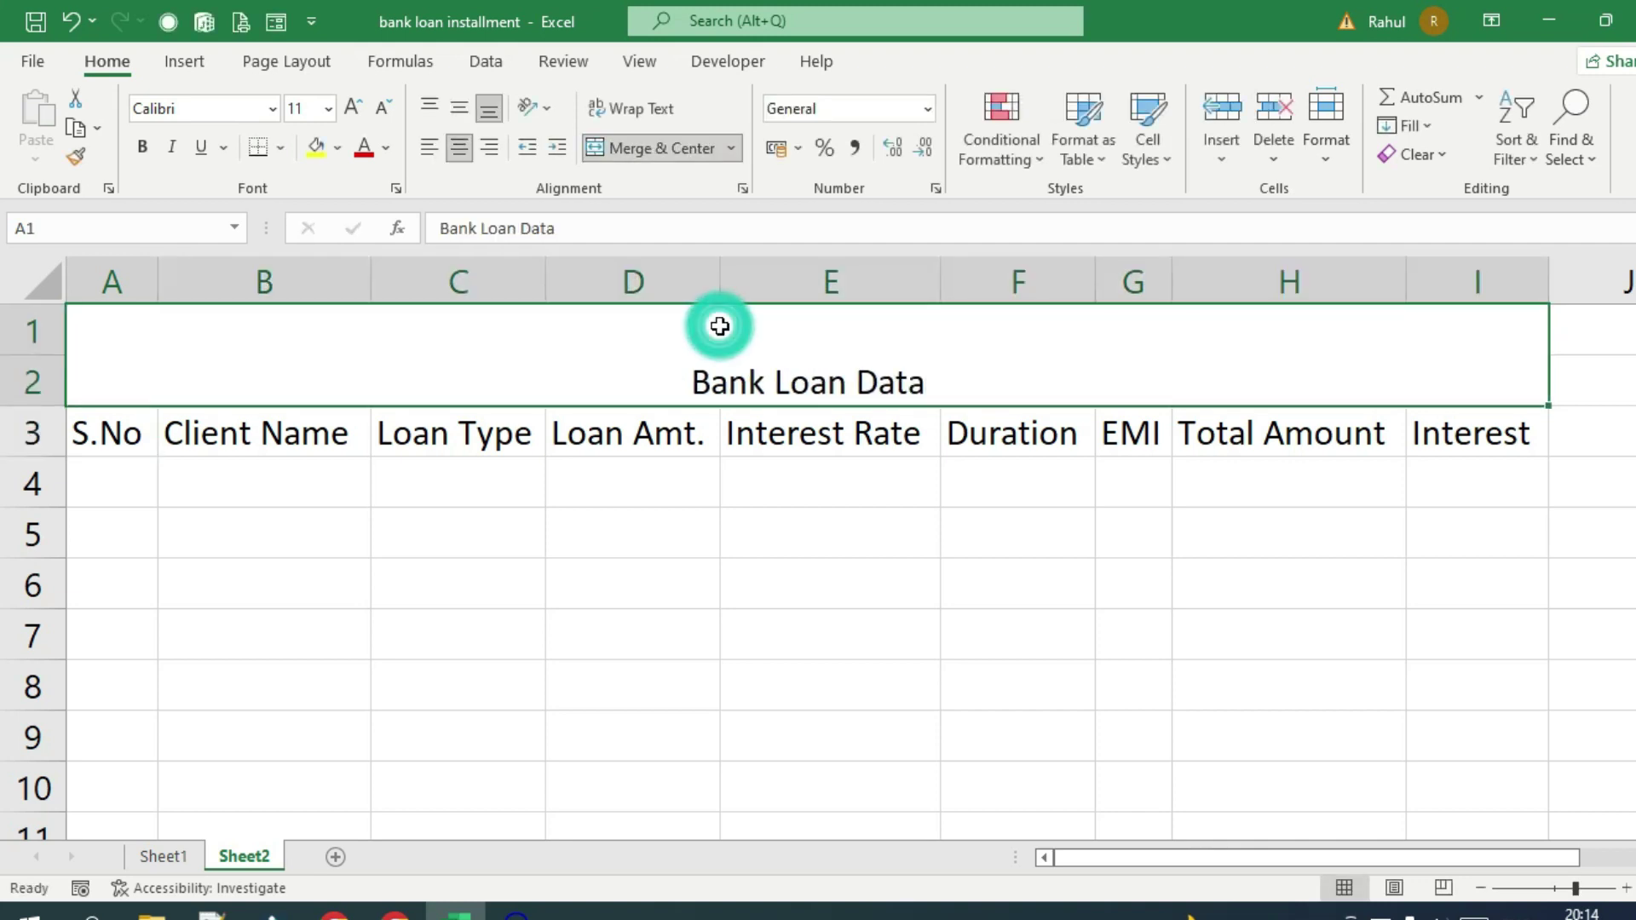
{"action": "left_click", "coordinate": [359, 111]}
{"action": "left_click", "coordinate": [359, 110]}
{"action": "left_click", "coordinate": [359, 110]}
{"action": "left_click", "coordinate": [360, 111]}
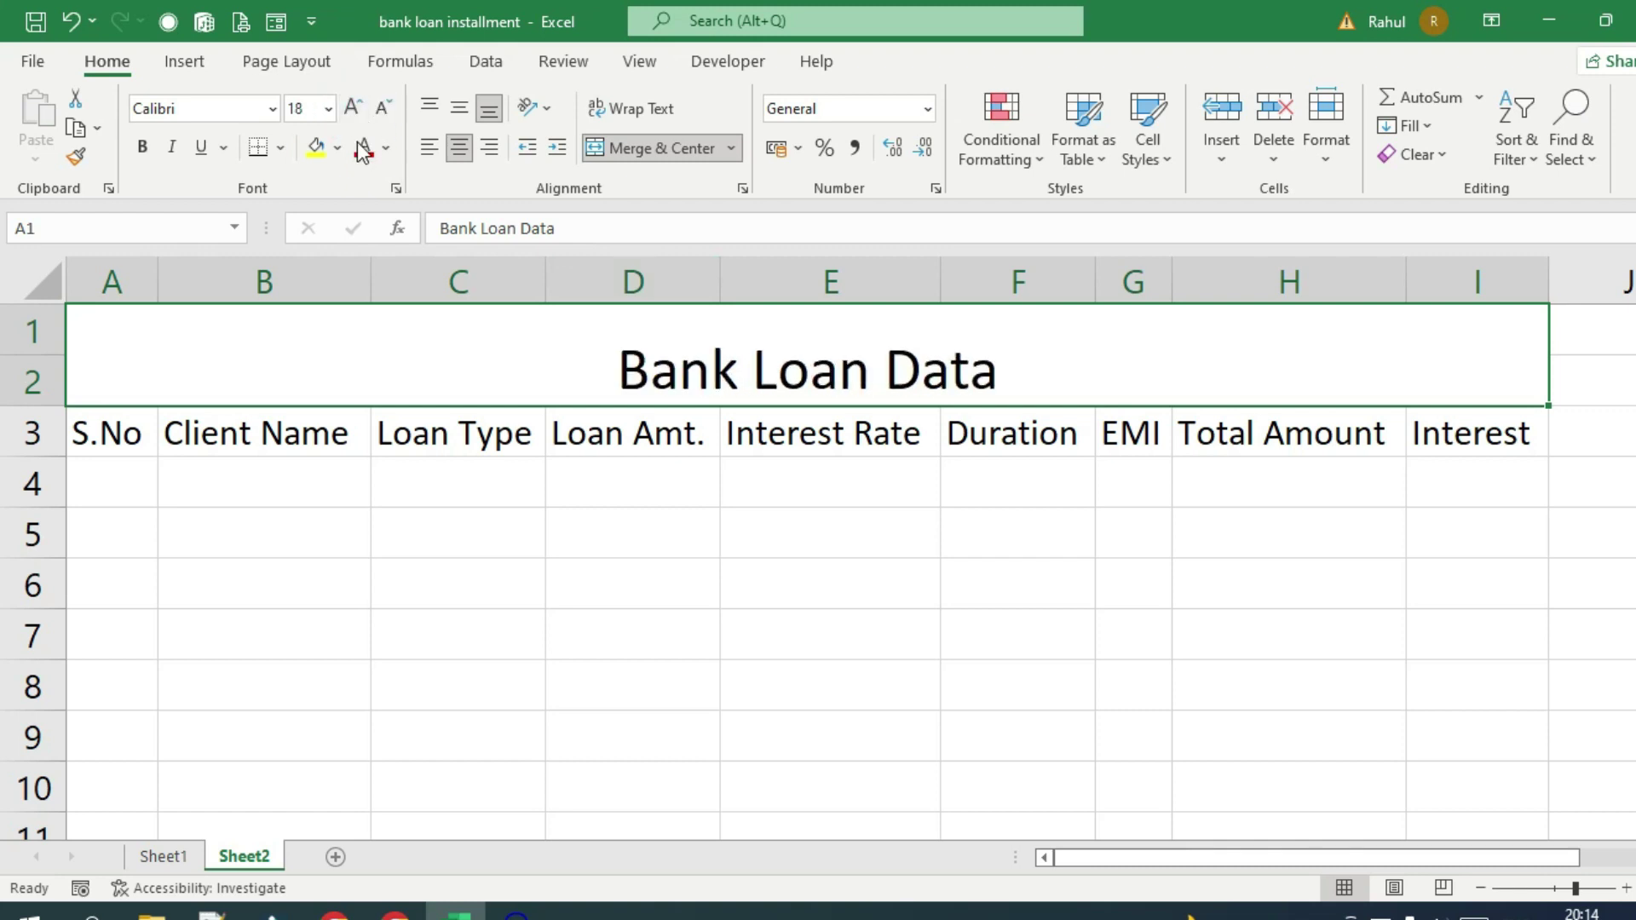
Give the title cell the recently used dark green fill and a white font color
{"action": "left_click", "coordinate": [338, 149]}
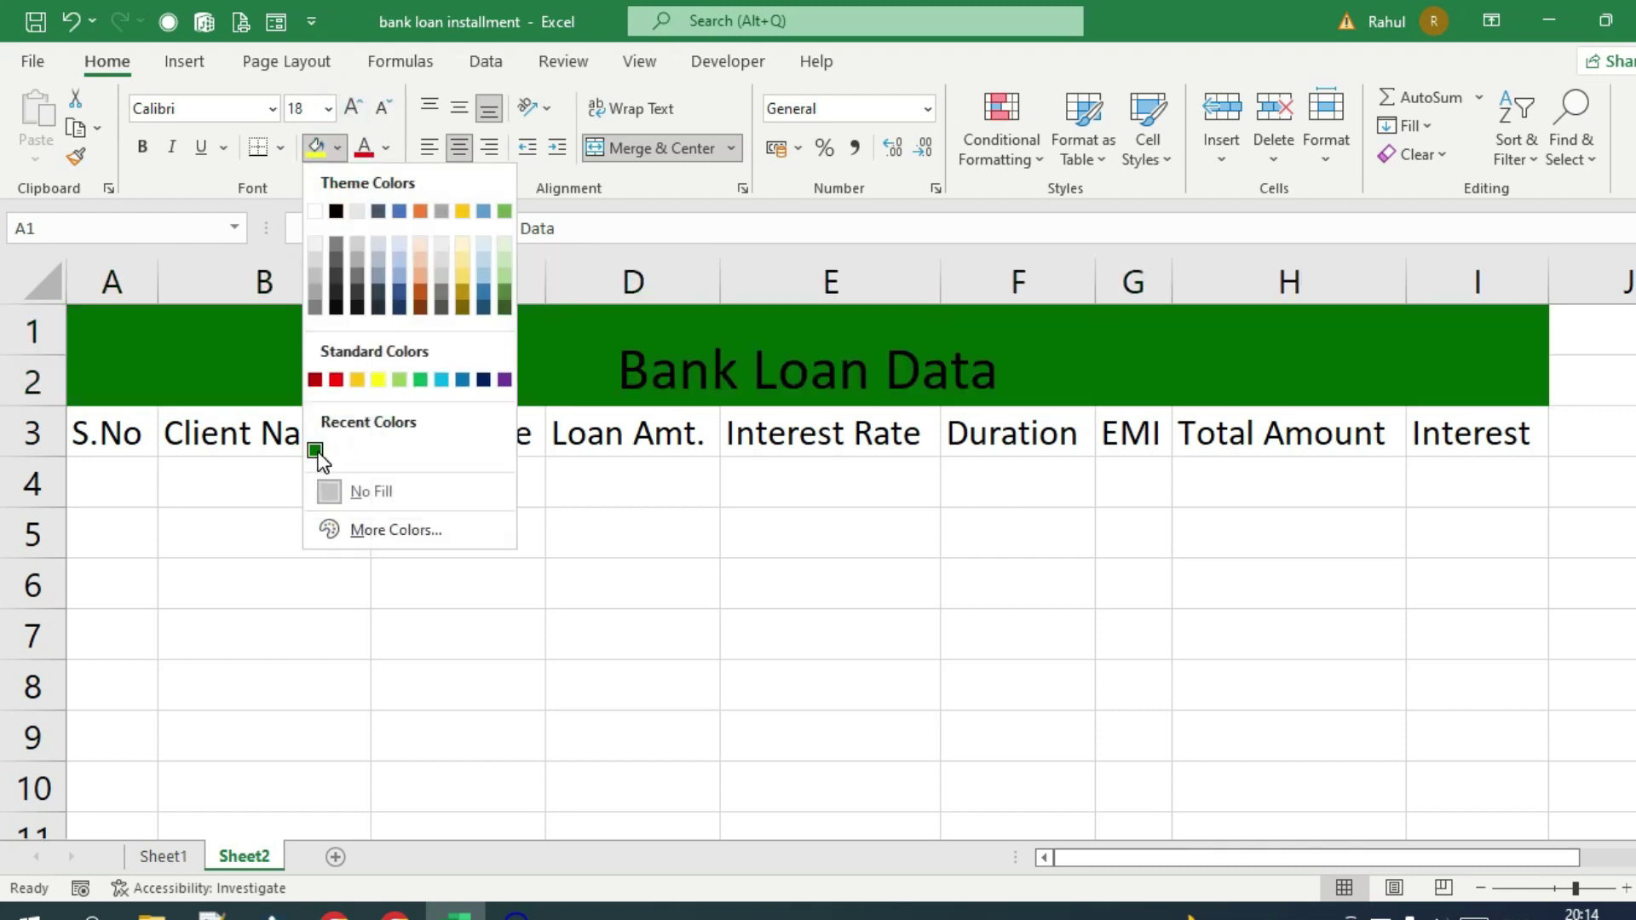
{"action": "left_click", "coordinate": [315, 450]}
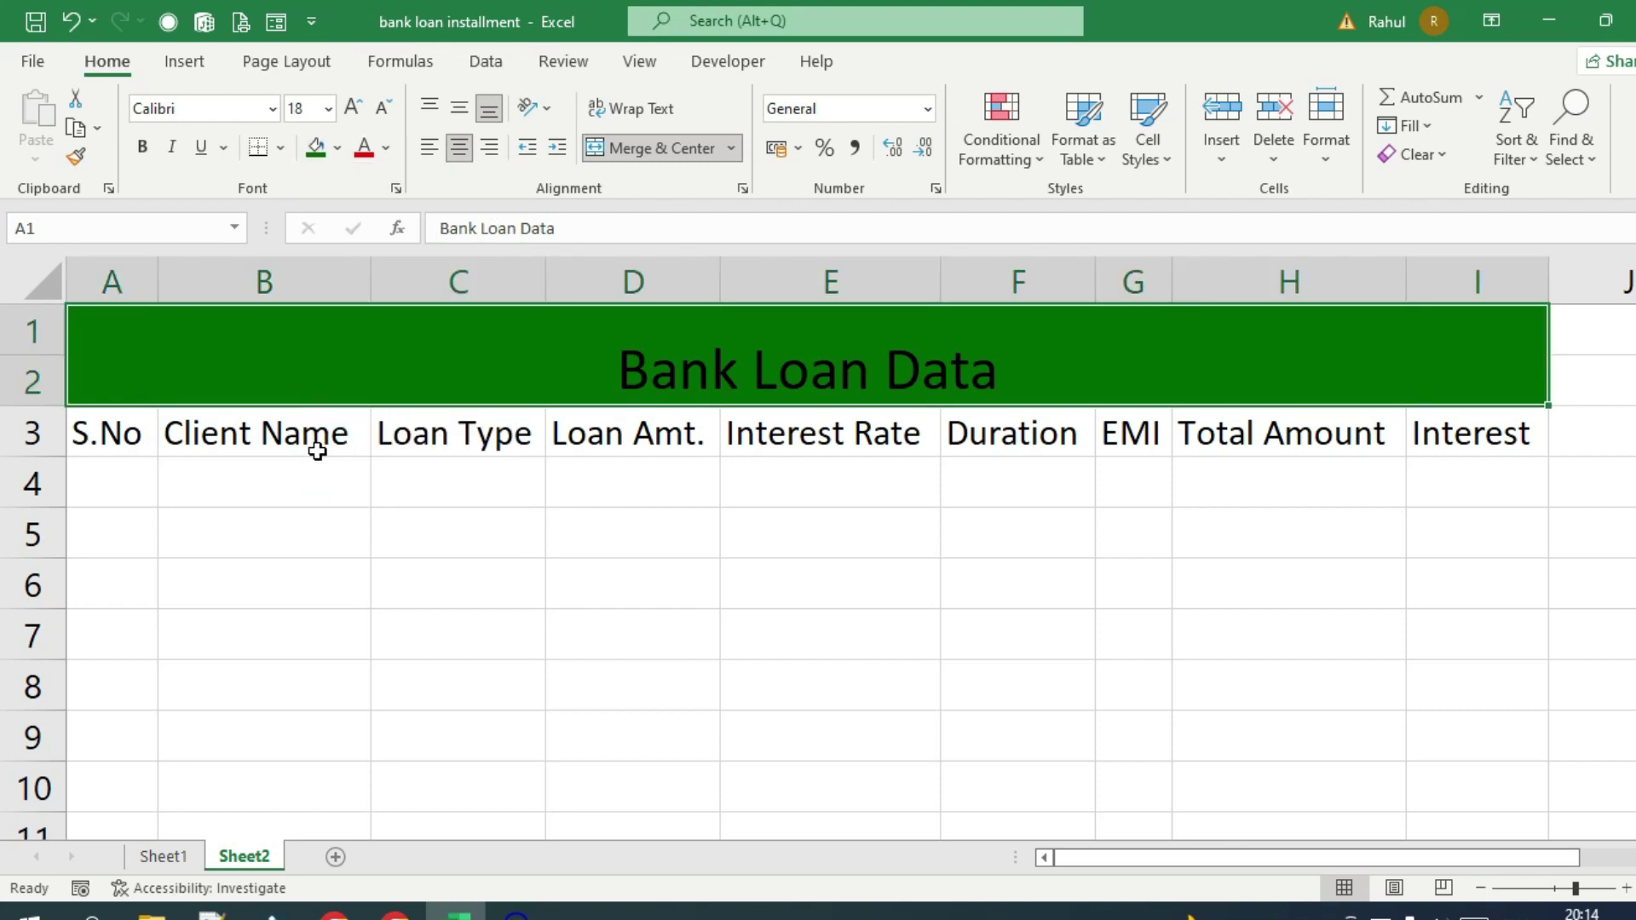
{"action": "left_click", "coordinate": [386, 149]}
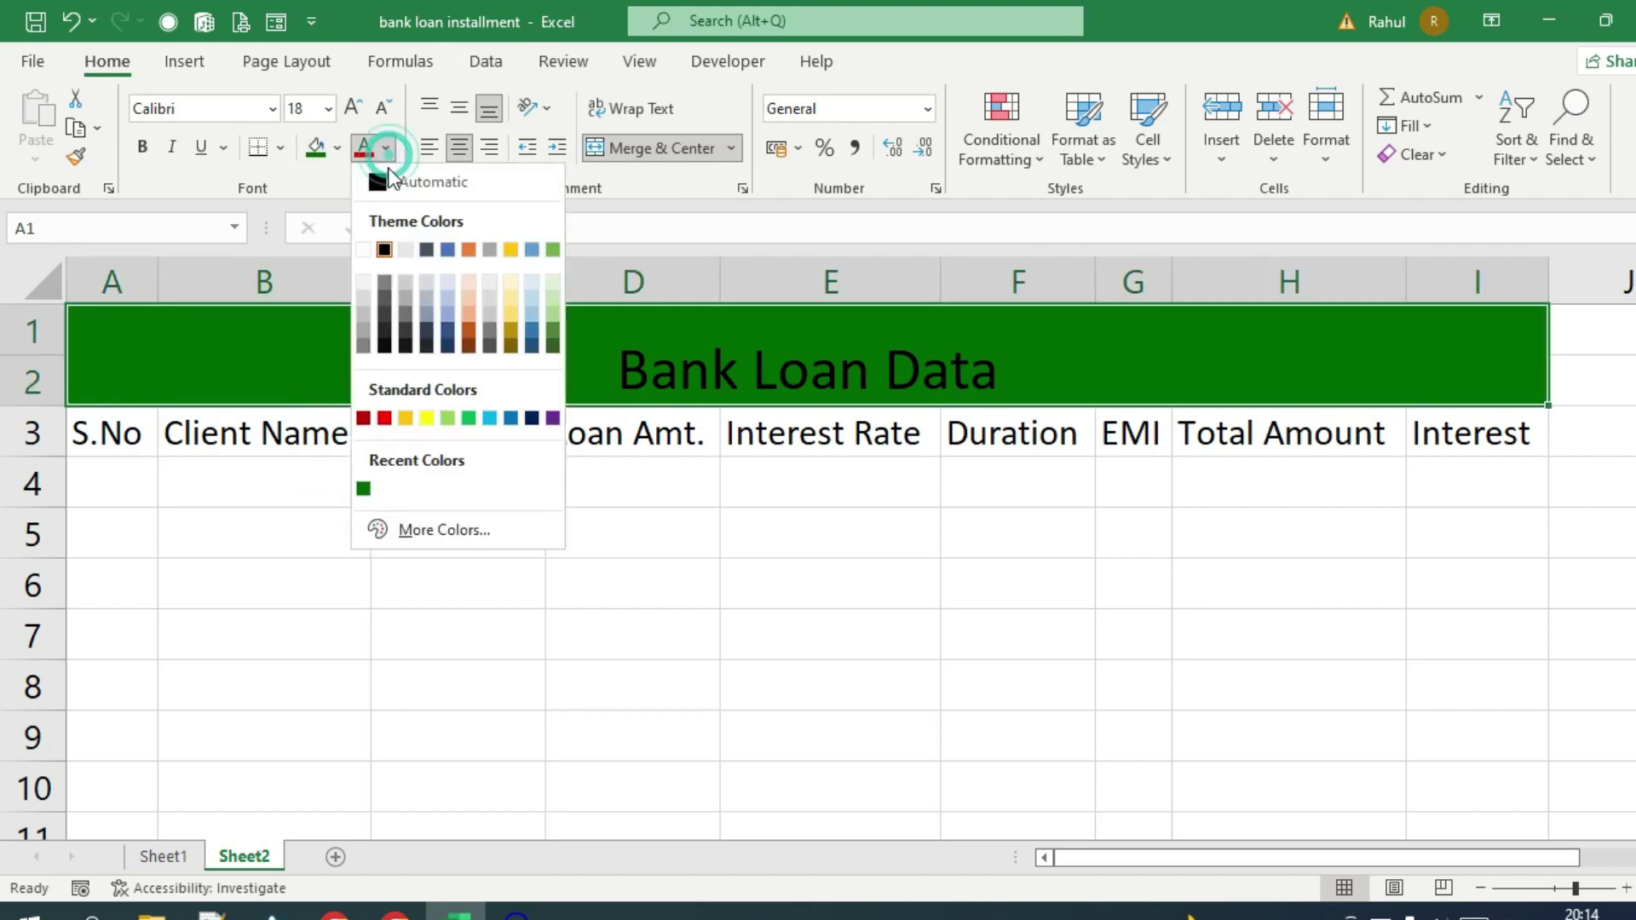
{"action": "left_click", "coordinate": [365, 249]}
Enlarge the "Bank Loan Data" title to font size 26 and make it bold
{"action": "left_click", "coordinate": [352, 107]}
{"action": "left_click", "coordinate": [351, 107]}
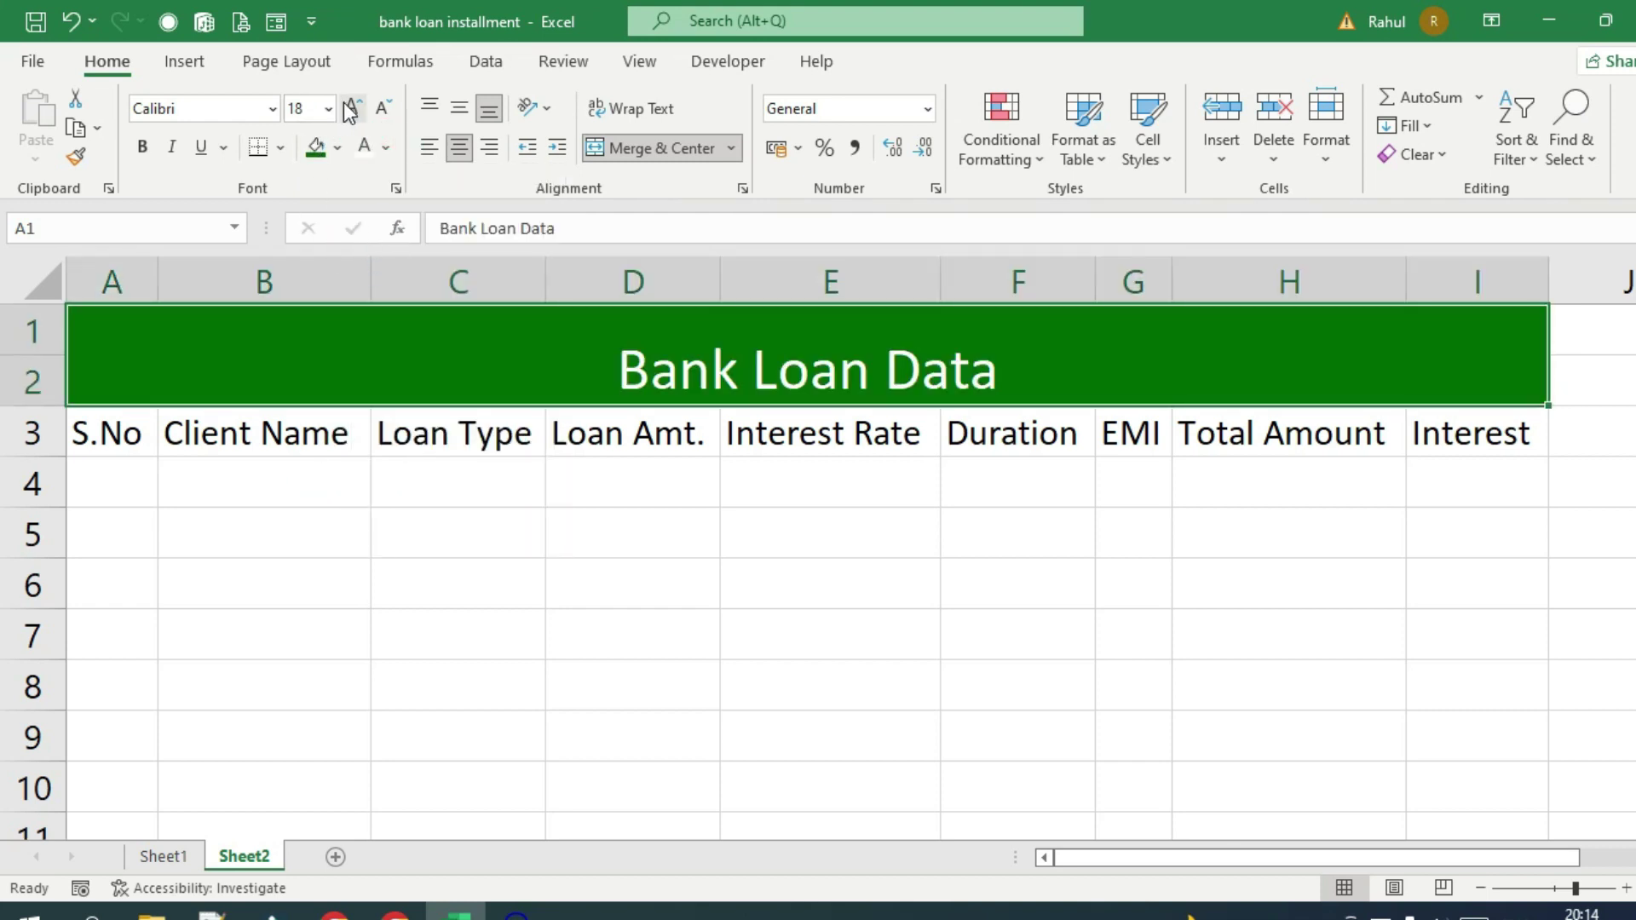
{"action": "left_click", "coordinate": [351, 107]}
{"action": "left_click", "coordinate": [352, 106]}
{"action": "key", "text": "ctrl+b"}
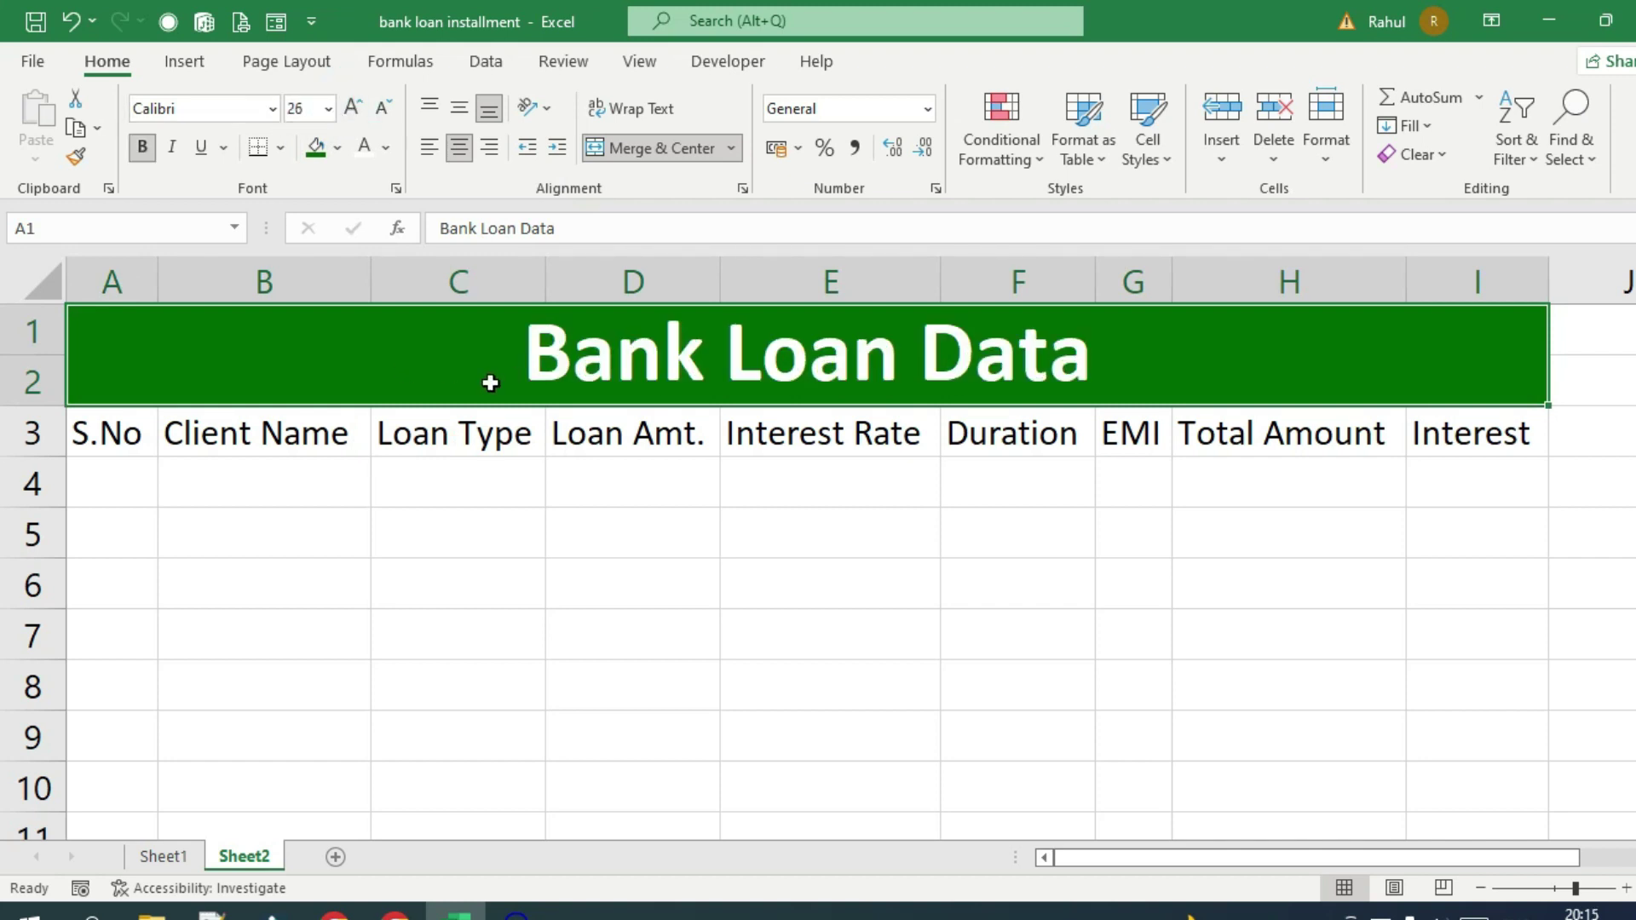
Format the header row A3:I3 with a yellow fill and bold text
{"action": "left_click_drag", "start_coordinate": [114, 432], "coordinate": [1461, 430]}
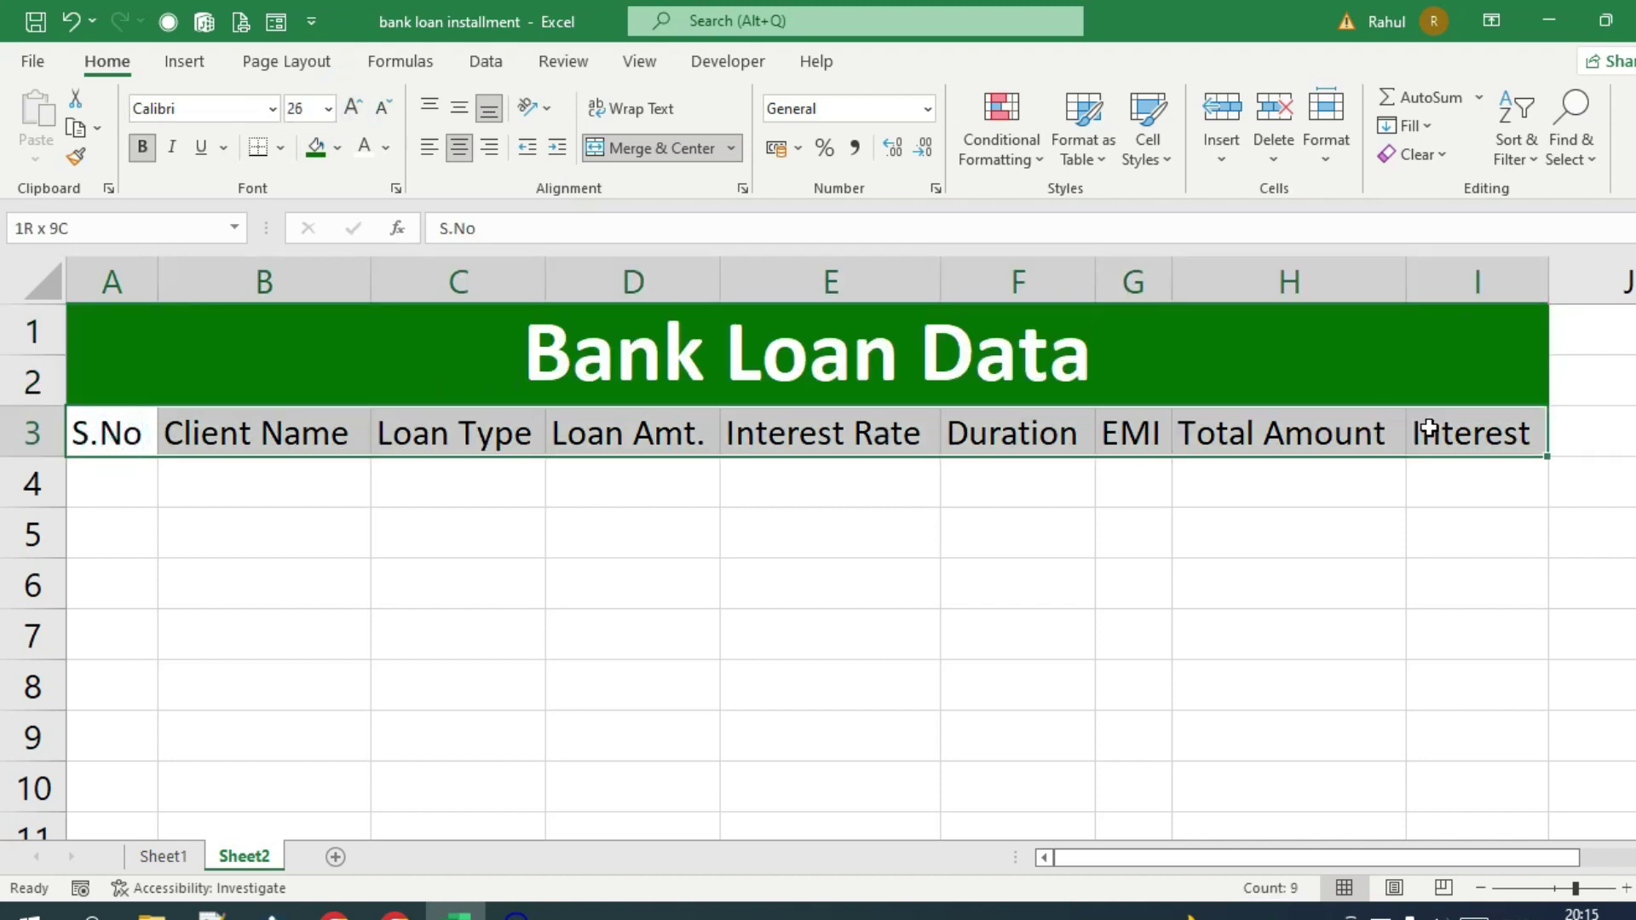
{"action": "left_click", "coordinate": [337, 152]}
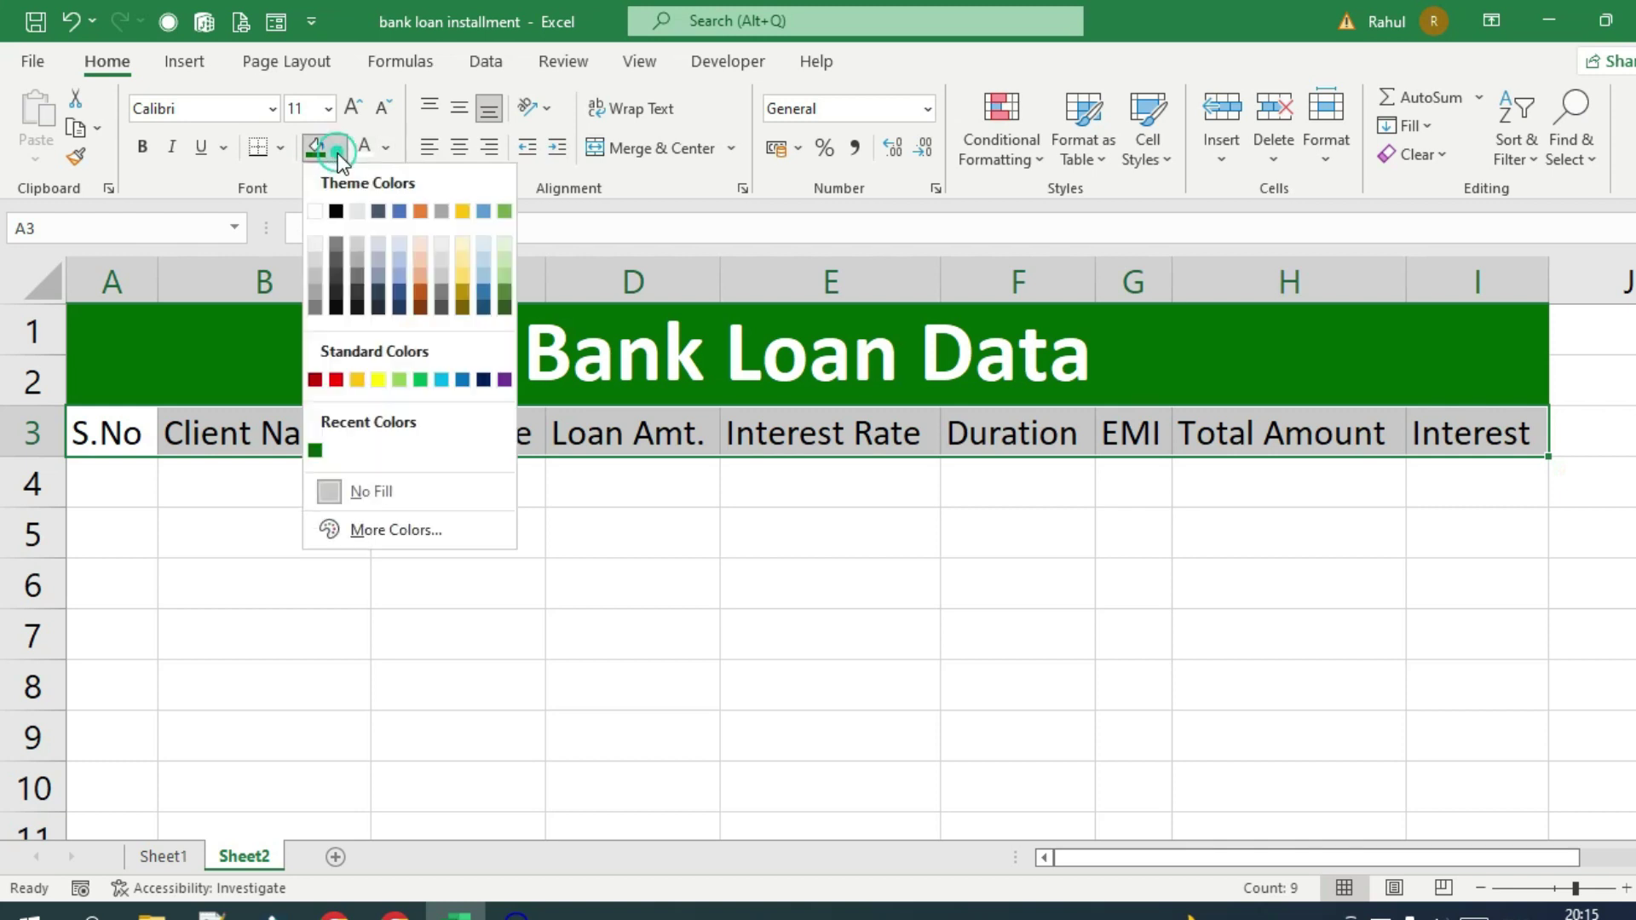
{"action": "left_click", "coordinate": [380, 379]}
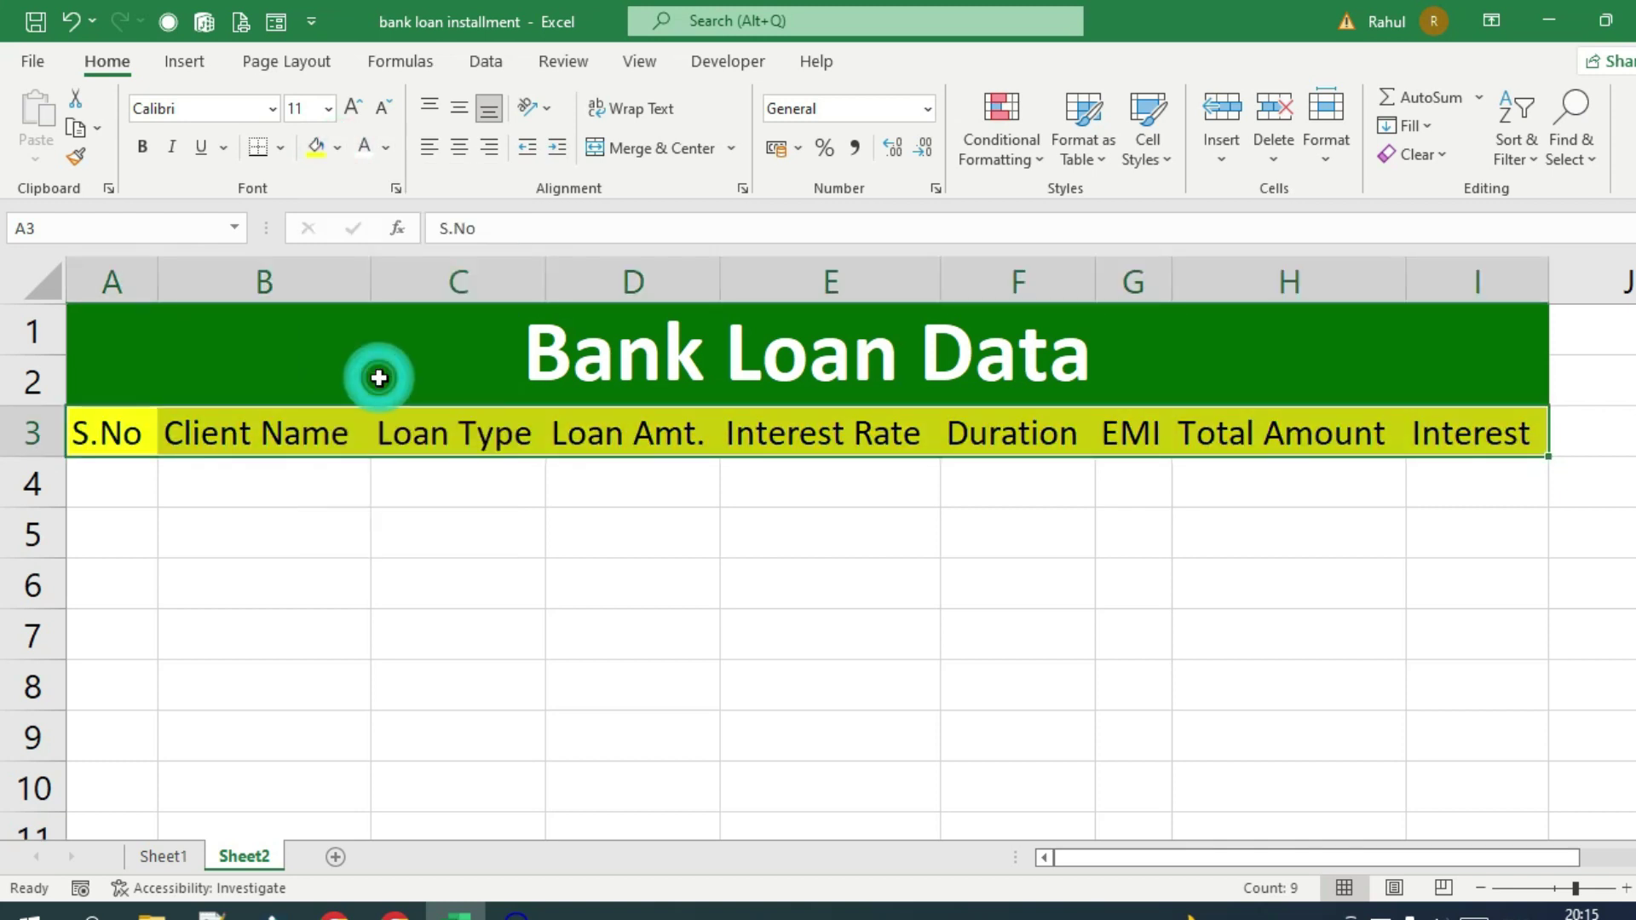
{"action": "left_click", "coordinate": [137, 150]}
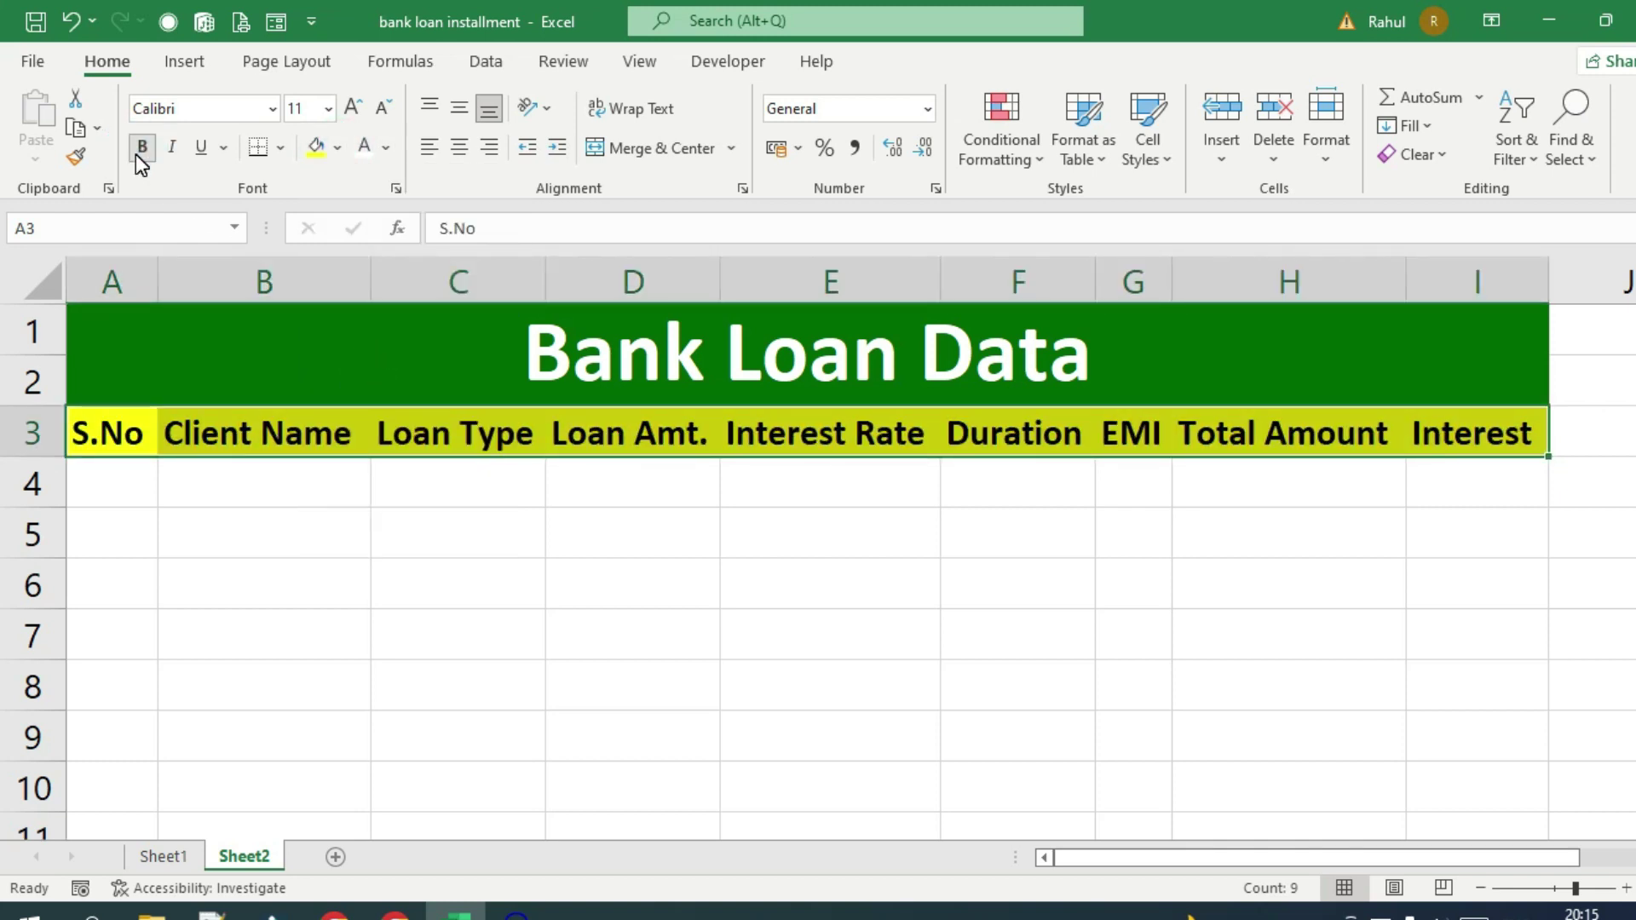
Apply all borders to the table range A3:I11 and select cell A4
{"action": "left_click", "coordinate": [111, 467]}
{"action": "left_click_drag", "start_coordinate": [109, 434], "coordinate": [1445, 752]}
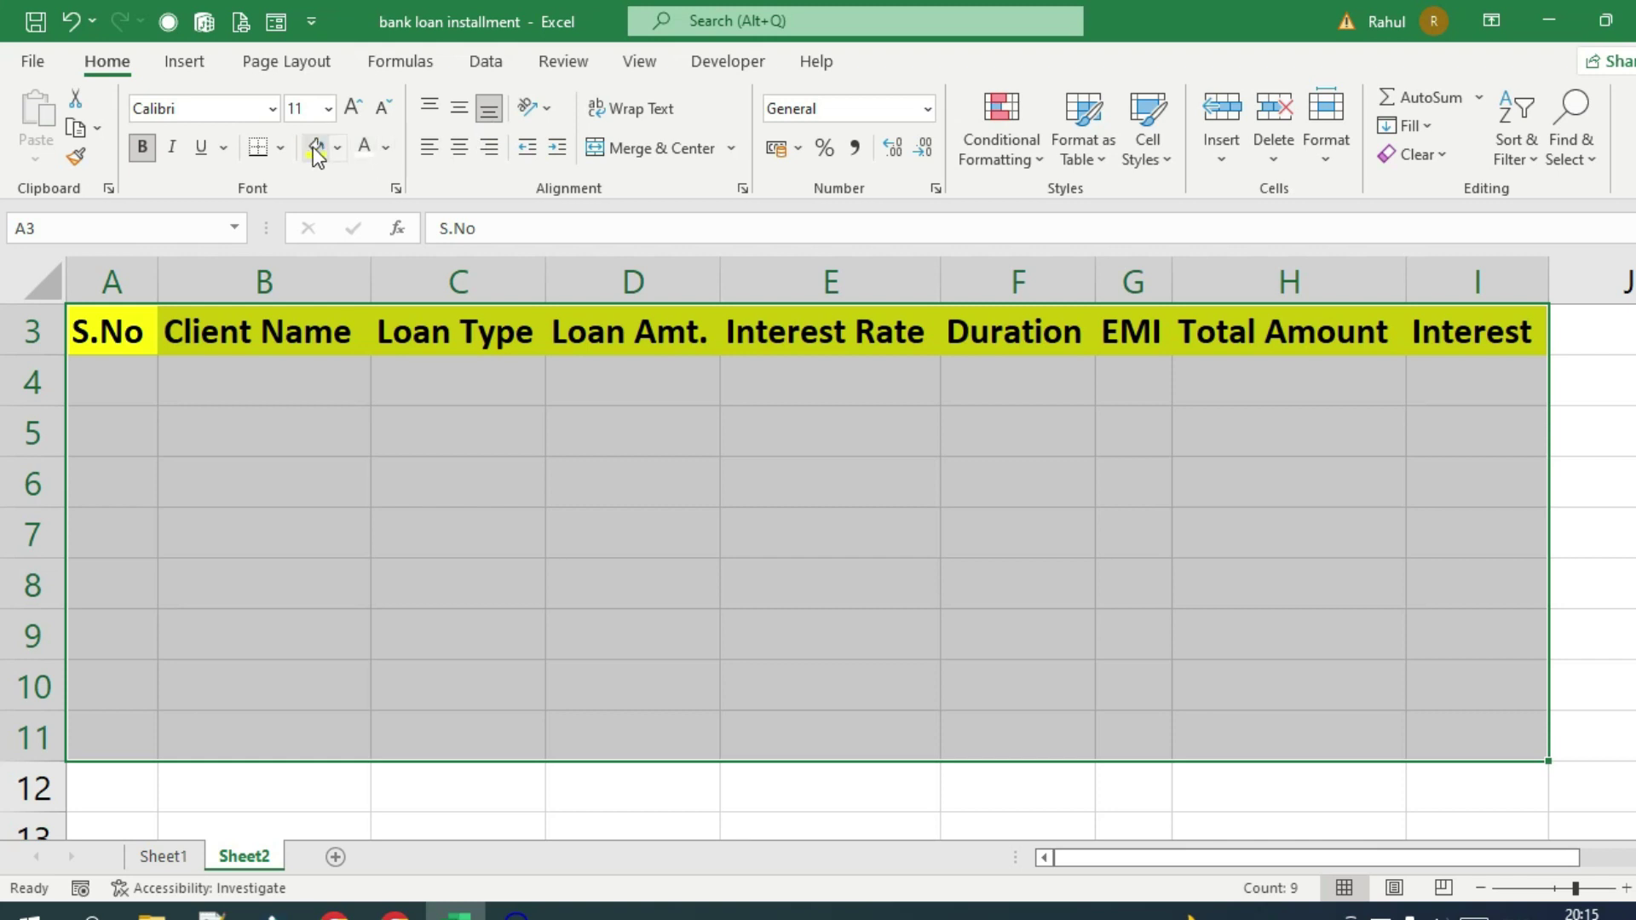
{"action": "left_click", "coordinate": [276, 149]}
{"action": "left_click", "coordinate": [307, 397]}
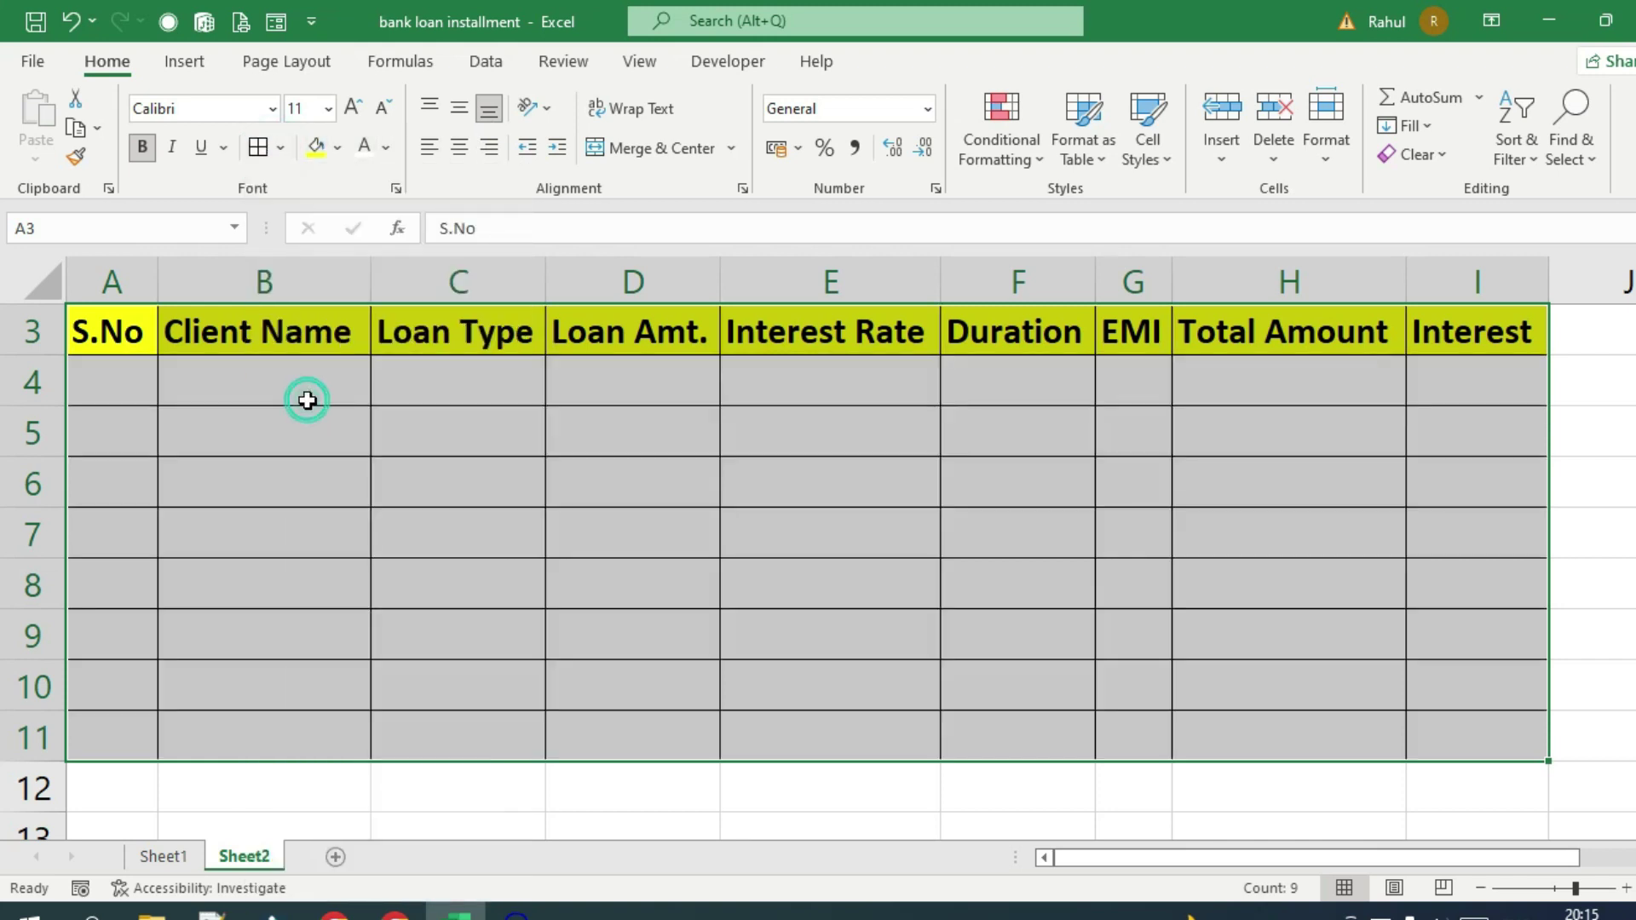
{"action": "scroll", "coordinate": [880, 565], "scroll_direction": "up", "scroll_amount": 1}
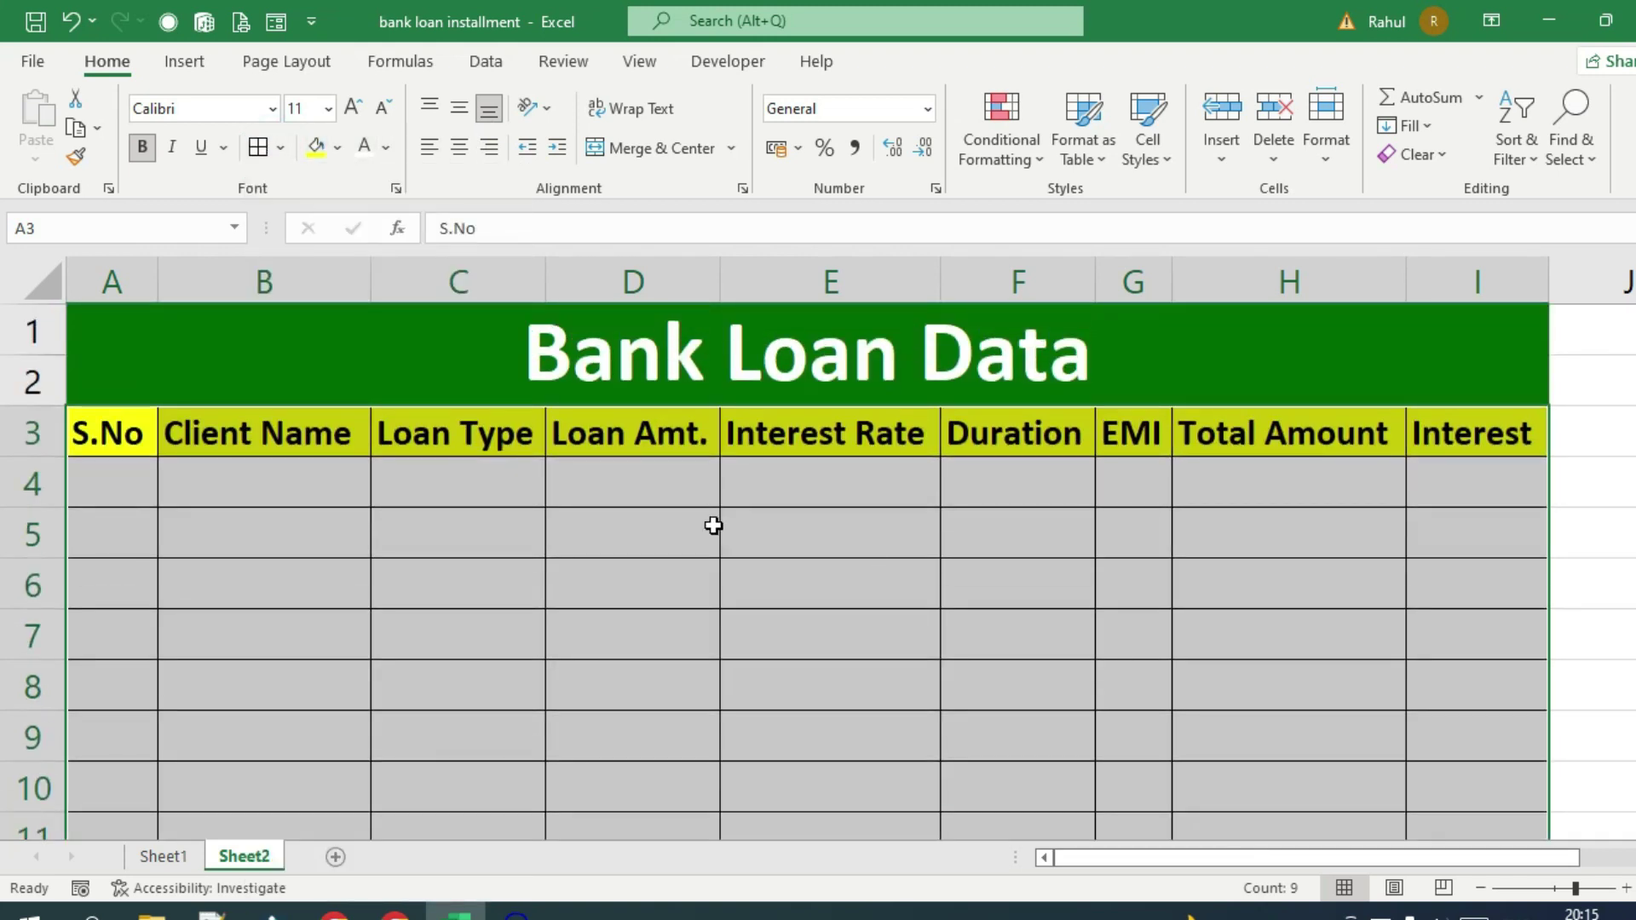
{"action": "left_click", "coordinate": [122, 494]}
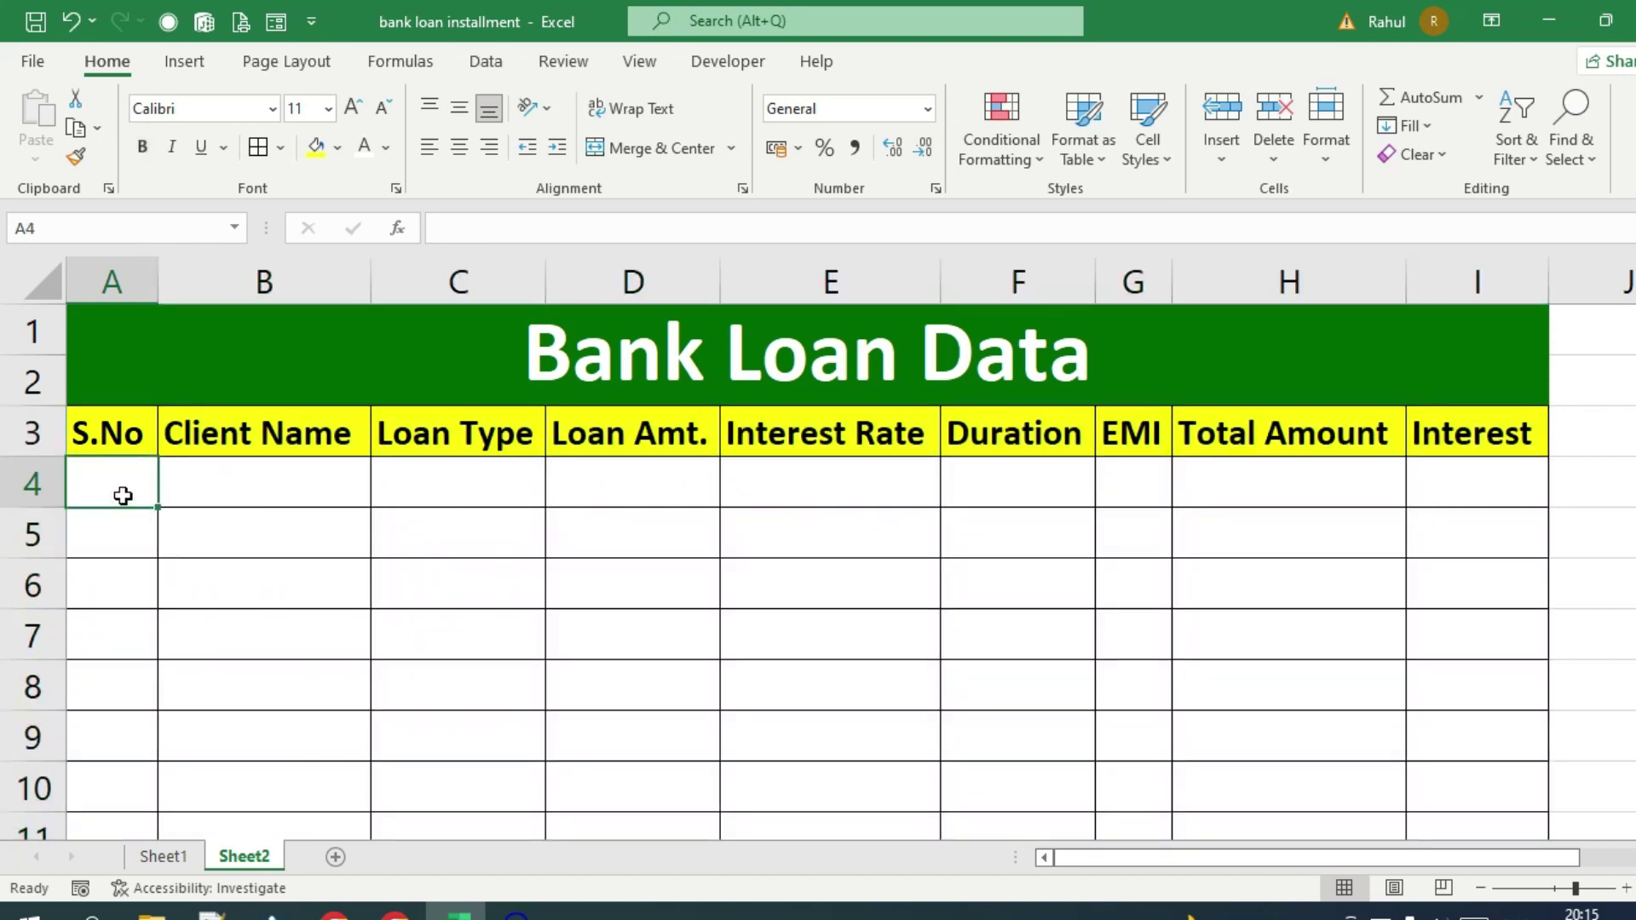
Number the S.No cells A4:A8 from 1 to 5
{"action": "type", "text": "1"}
{"action": "key", "text": "Return"}
{"action": "type", "text": "2"}
{"action": "key", "text": "Return"}
{"action": "type", "text": "3"}
{"action": "key", "text": "Return"}
{"action": "type", "text": "4"}
{"action": "key", "text": "Return"}
{"action": "type", "text": "5"}
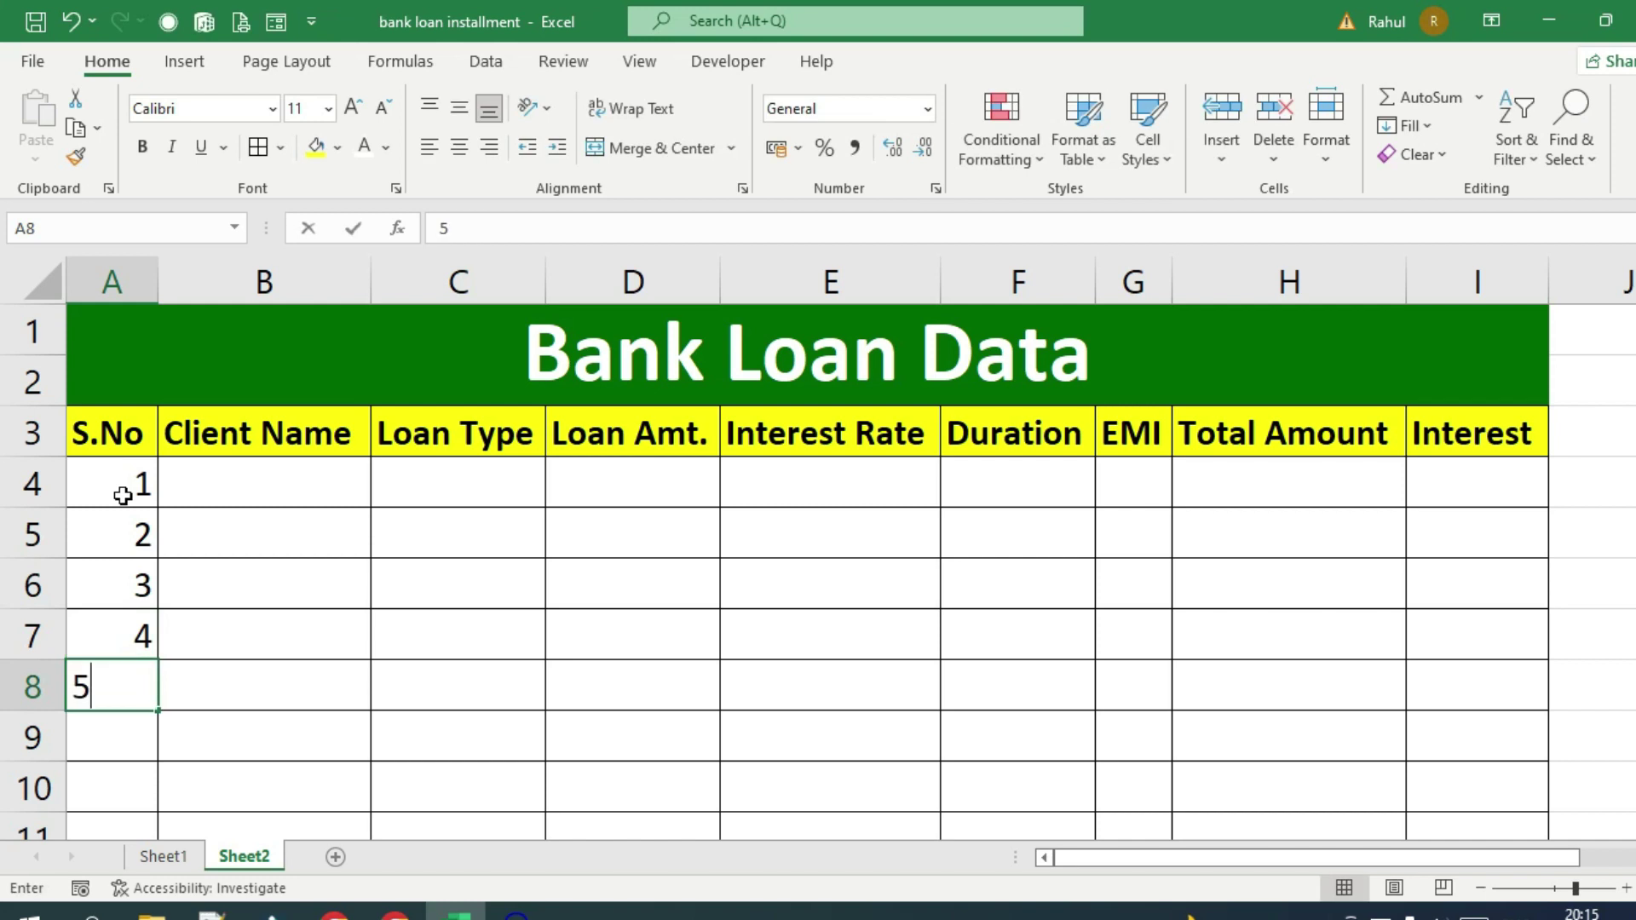
{"action": "key", "text": "Return"}
Fill the Client Name cells B4:B8 with the five clients' first names
{"action": "left_click", "coordinate": [195, 488]}
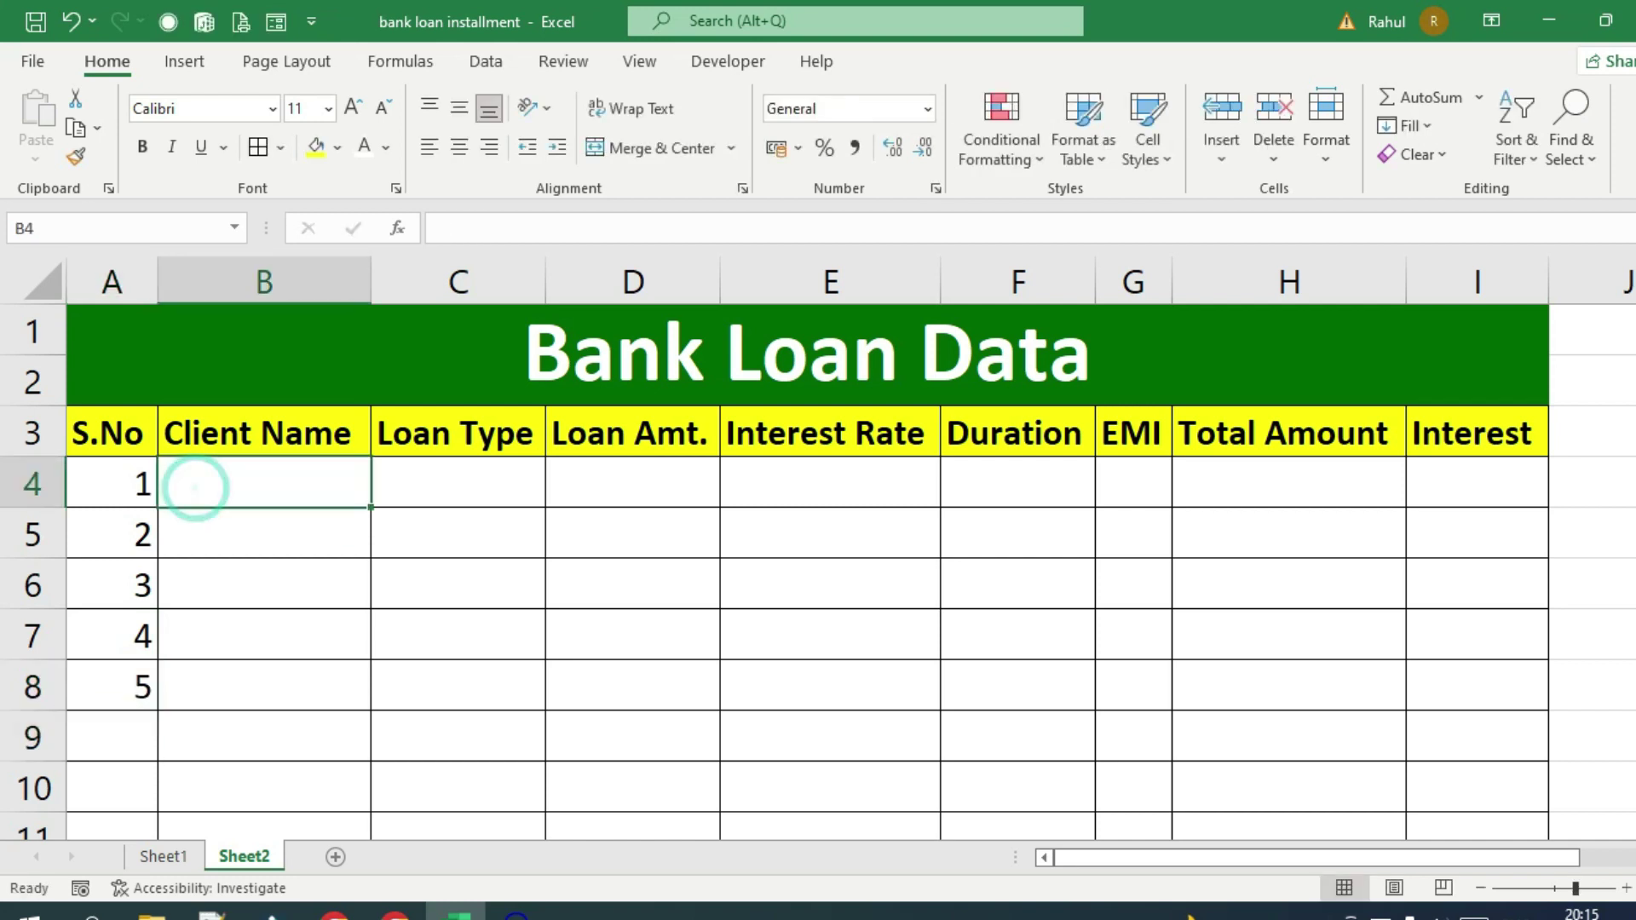
{"action": "type", "text": "Rajesh"}
{"action": "key", "text": "Return"}
{"action": "type", "text": "Mahesh"}
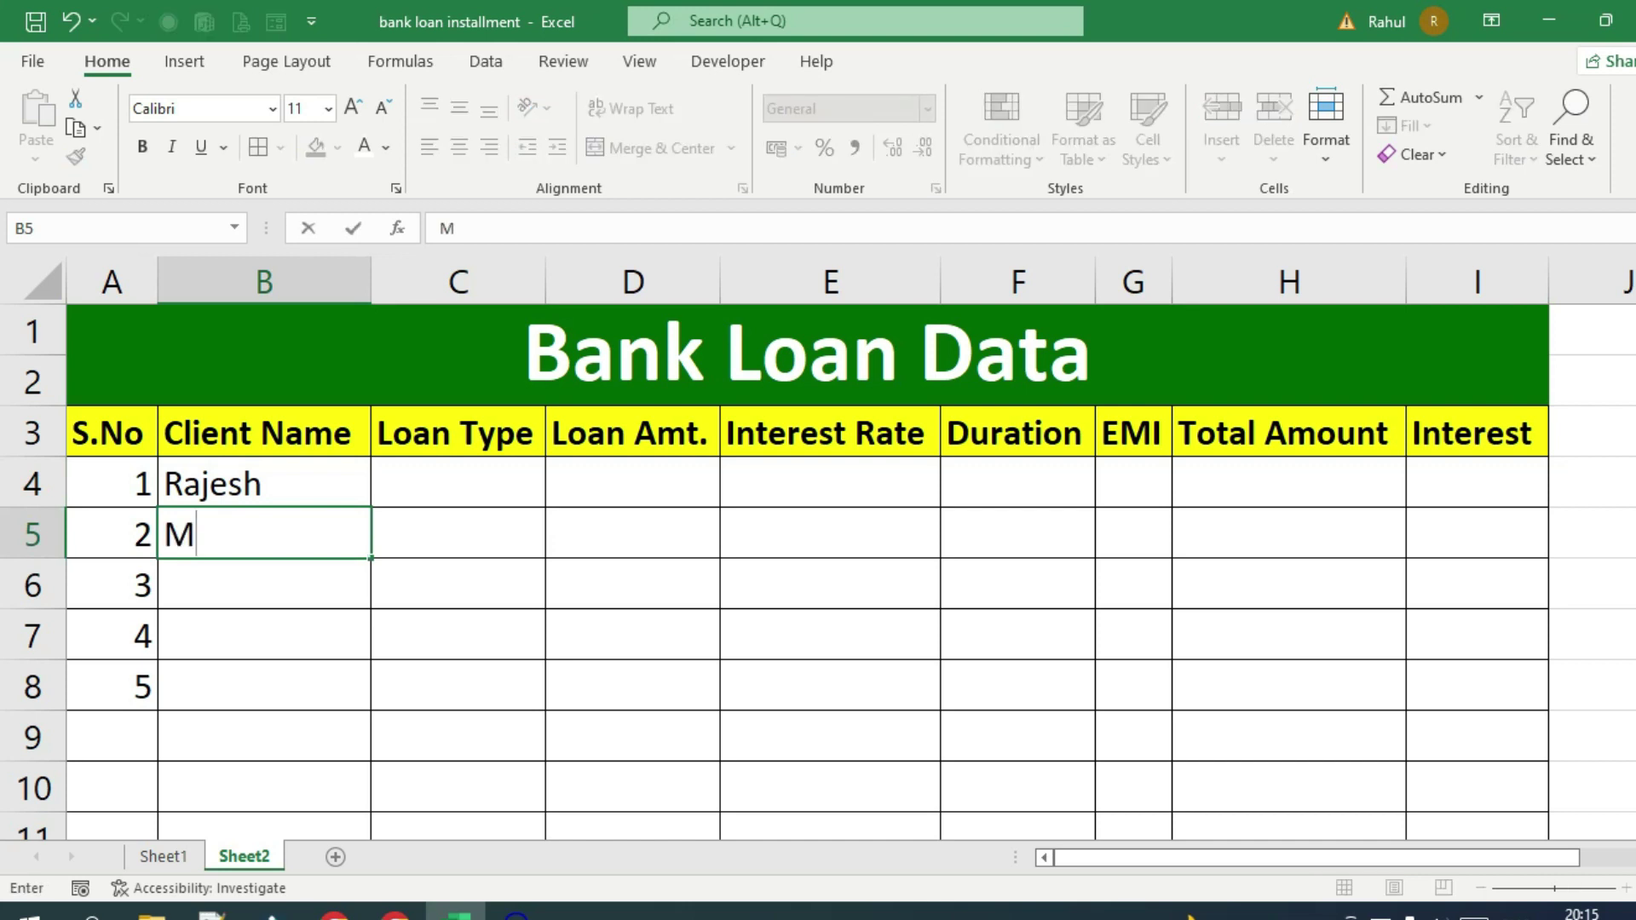
{"action": "key", "text": "Return"}
{"action": "type", "text": "Suresh"}
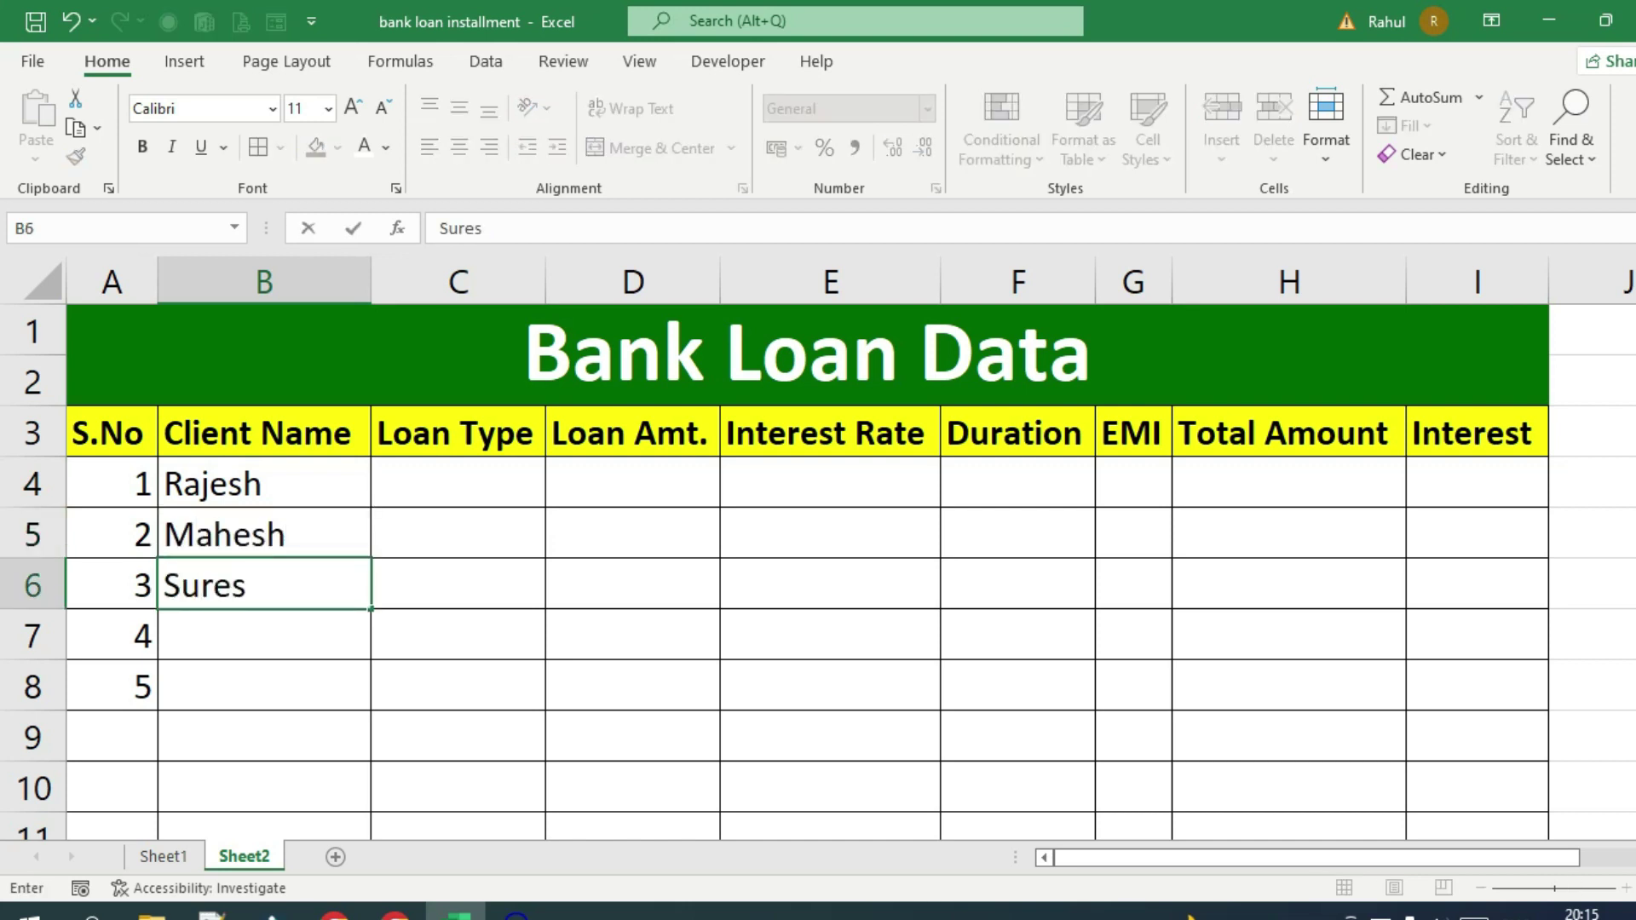
{"action": "key", "text": "Return"}
{"action": "type", "text": "Naresh"}
{"action": "key", "text": "Return"}
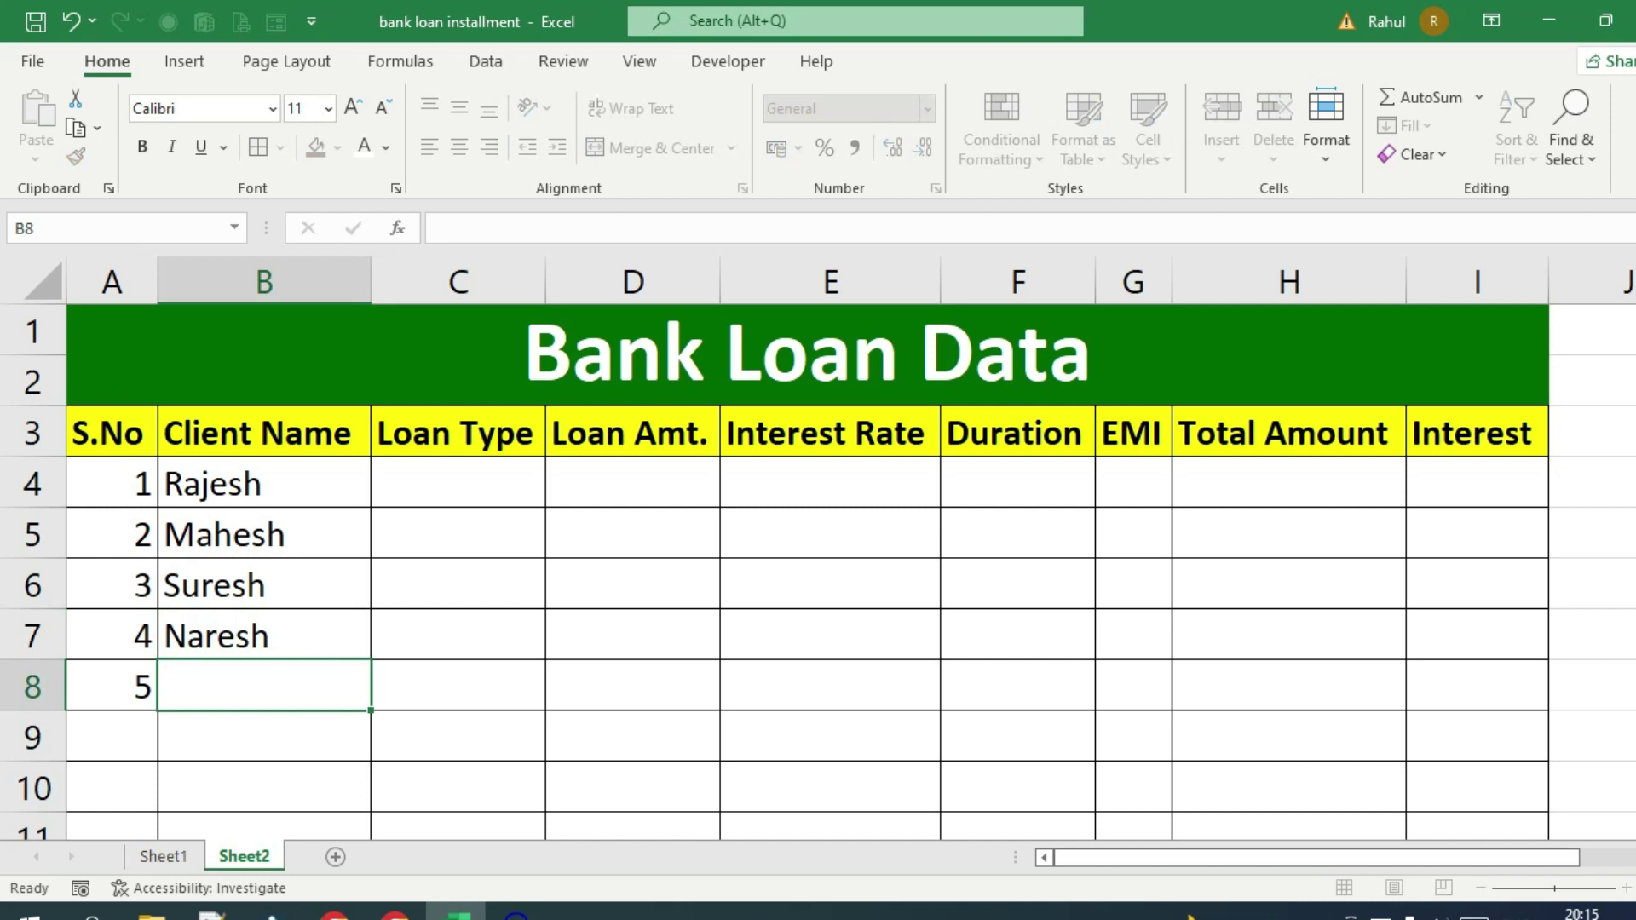
{"action": "type", "text": "Grijesh"}
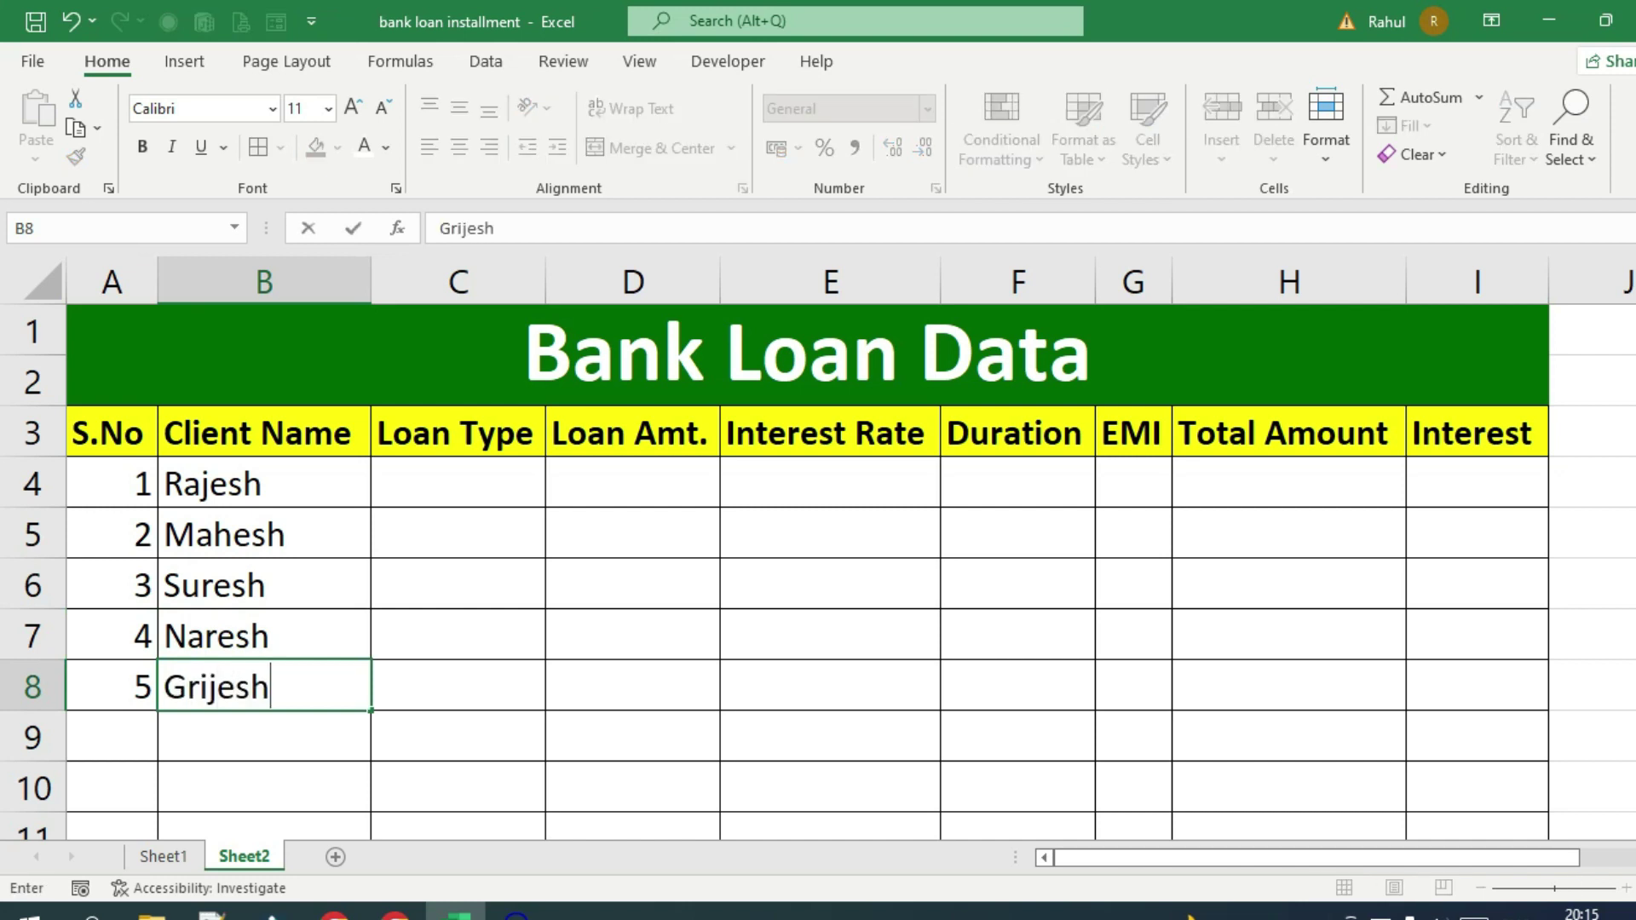
Fill the Loan Type cells C4:C8 with Personal, Home, Car Loan, Personal and Home
{"action": "left_click", "coordinate": [458, 486]}
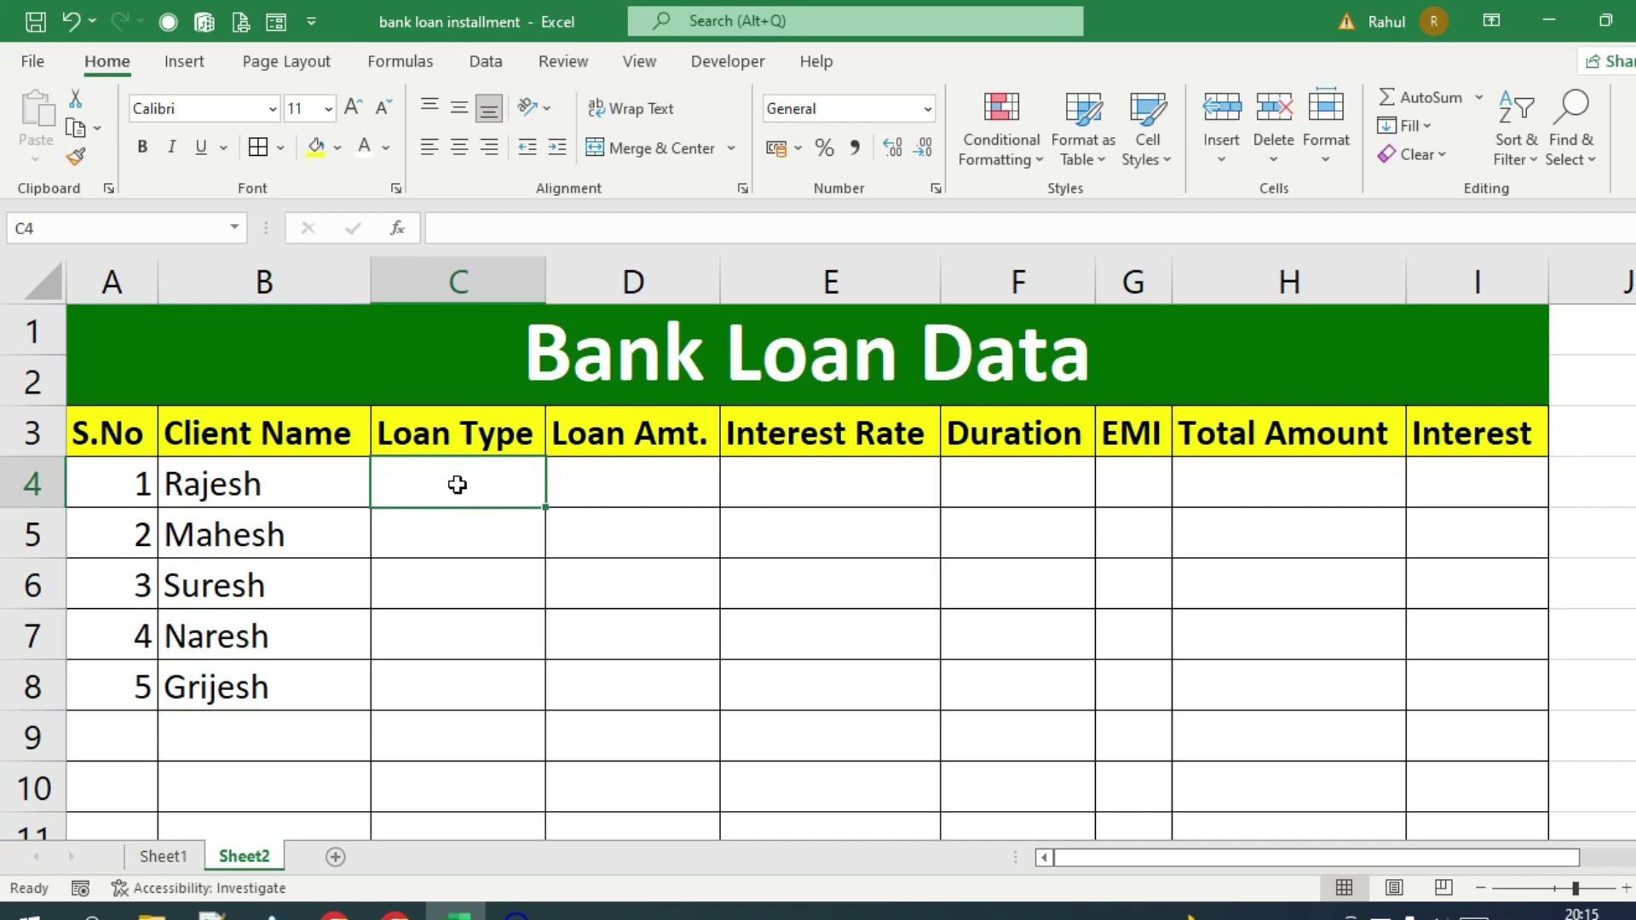
{"action": "type", "text": "Personal"}
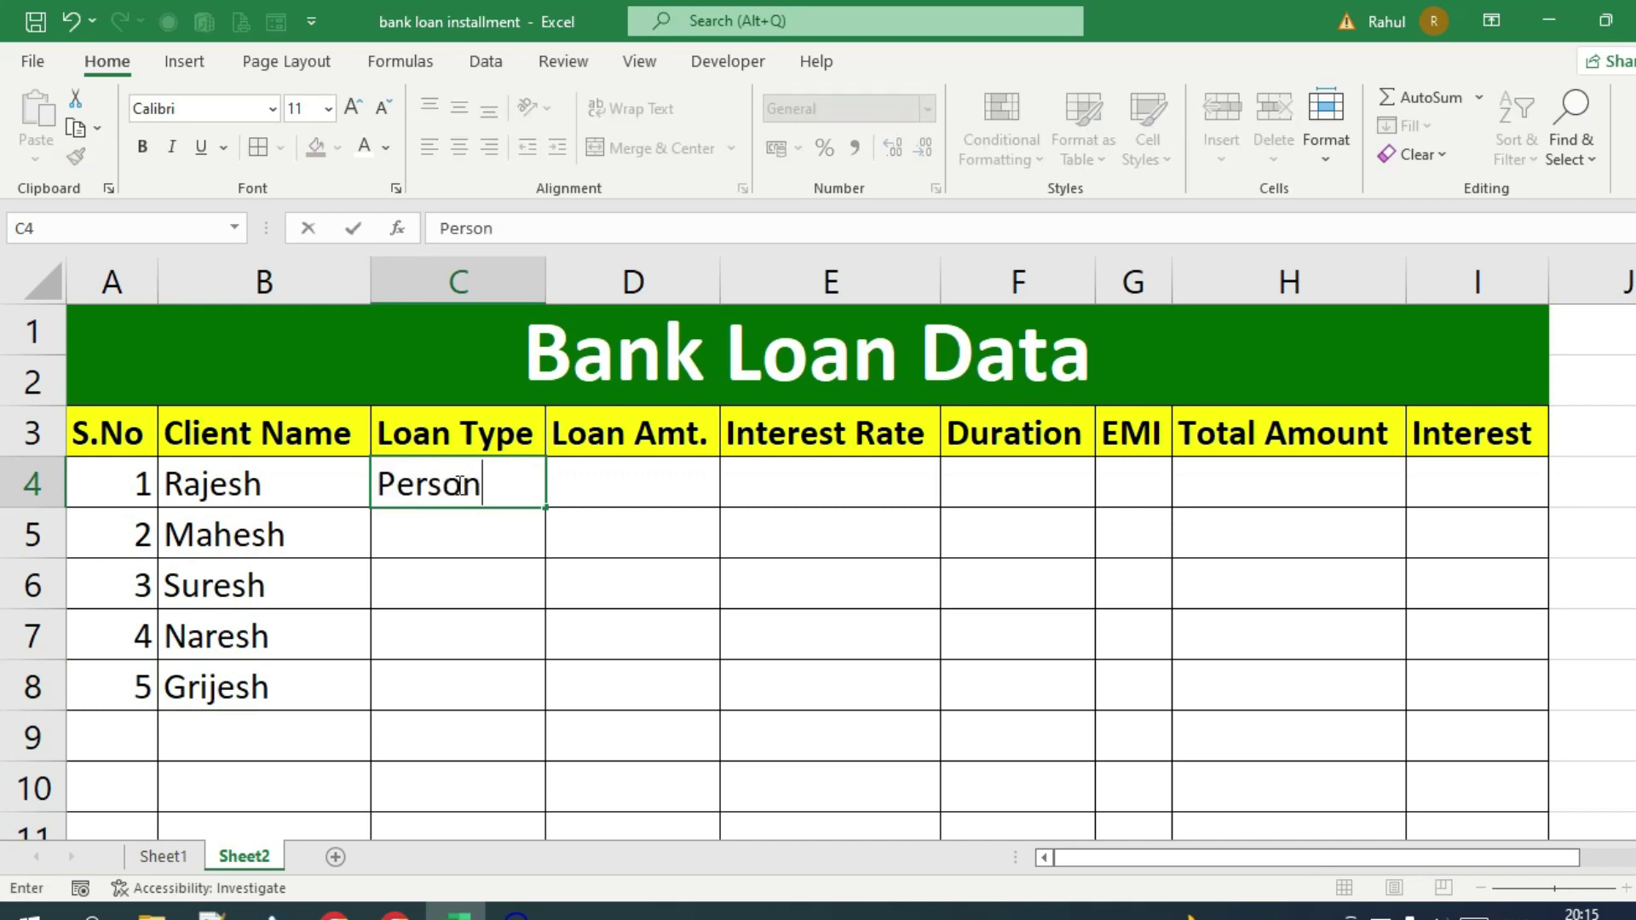
{"action": "key", "text": "Return"}
{"action": "type", "text": "Home"}
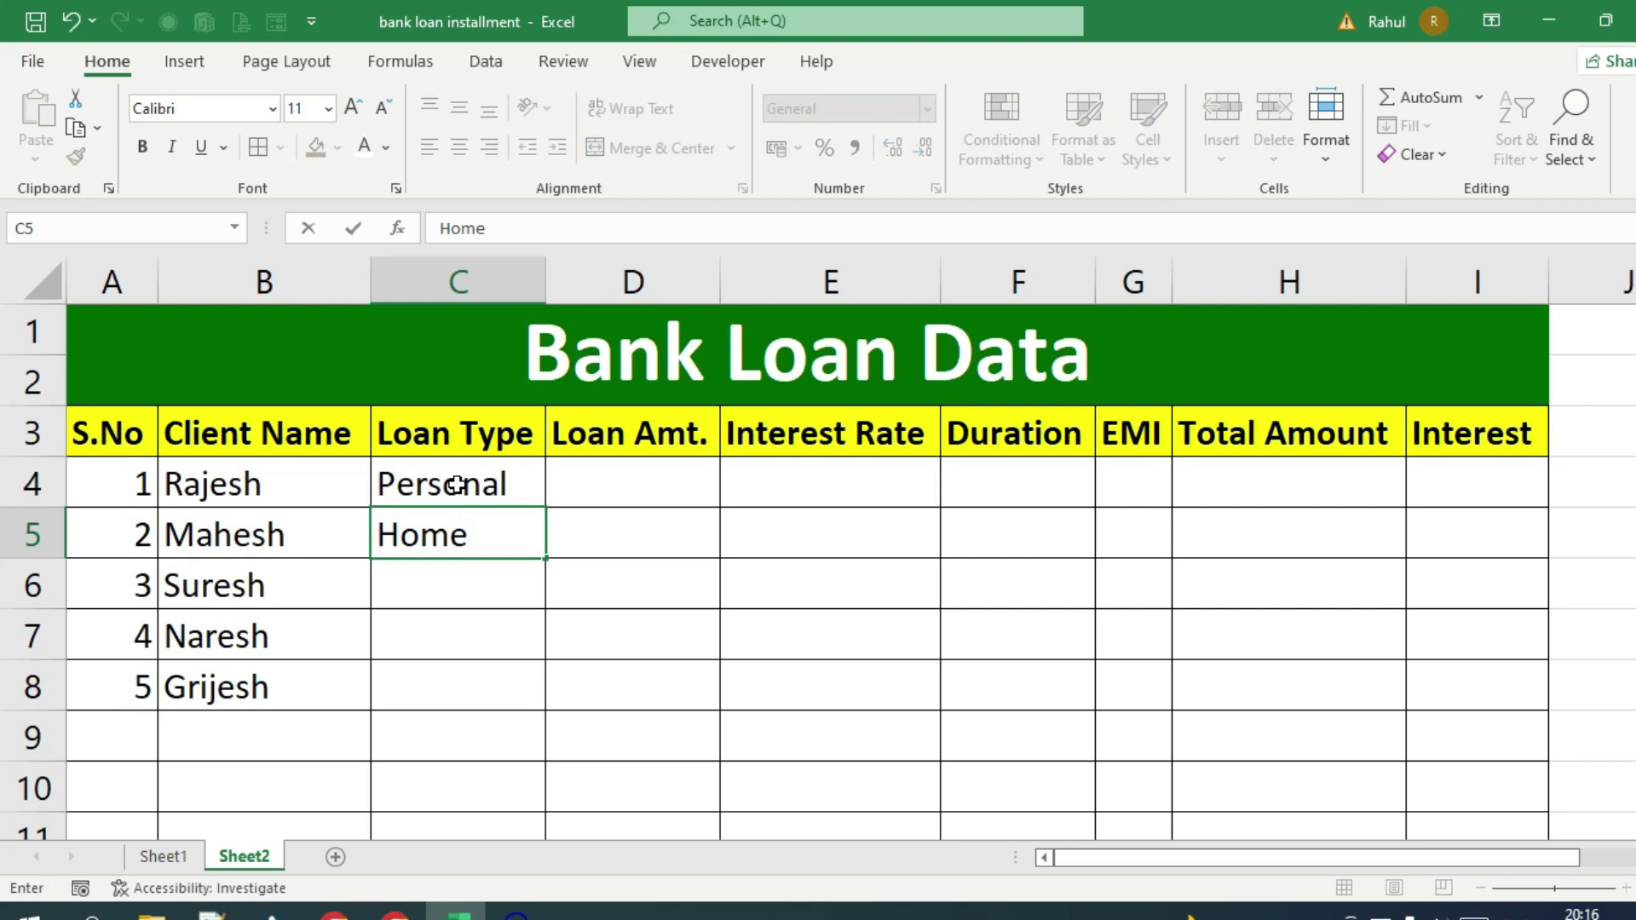
{"action": "key", "text": "Return"}
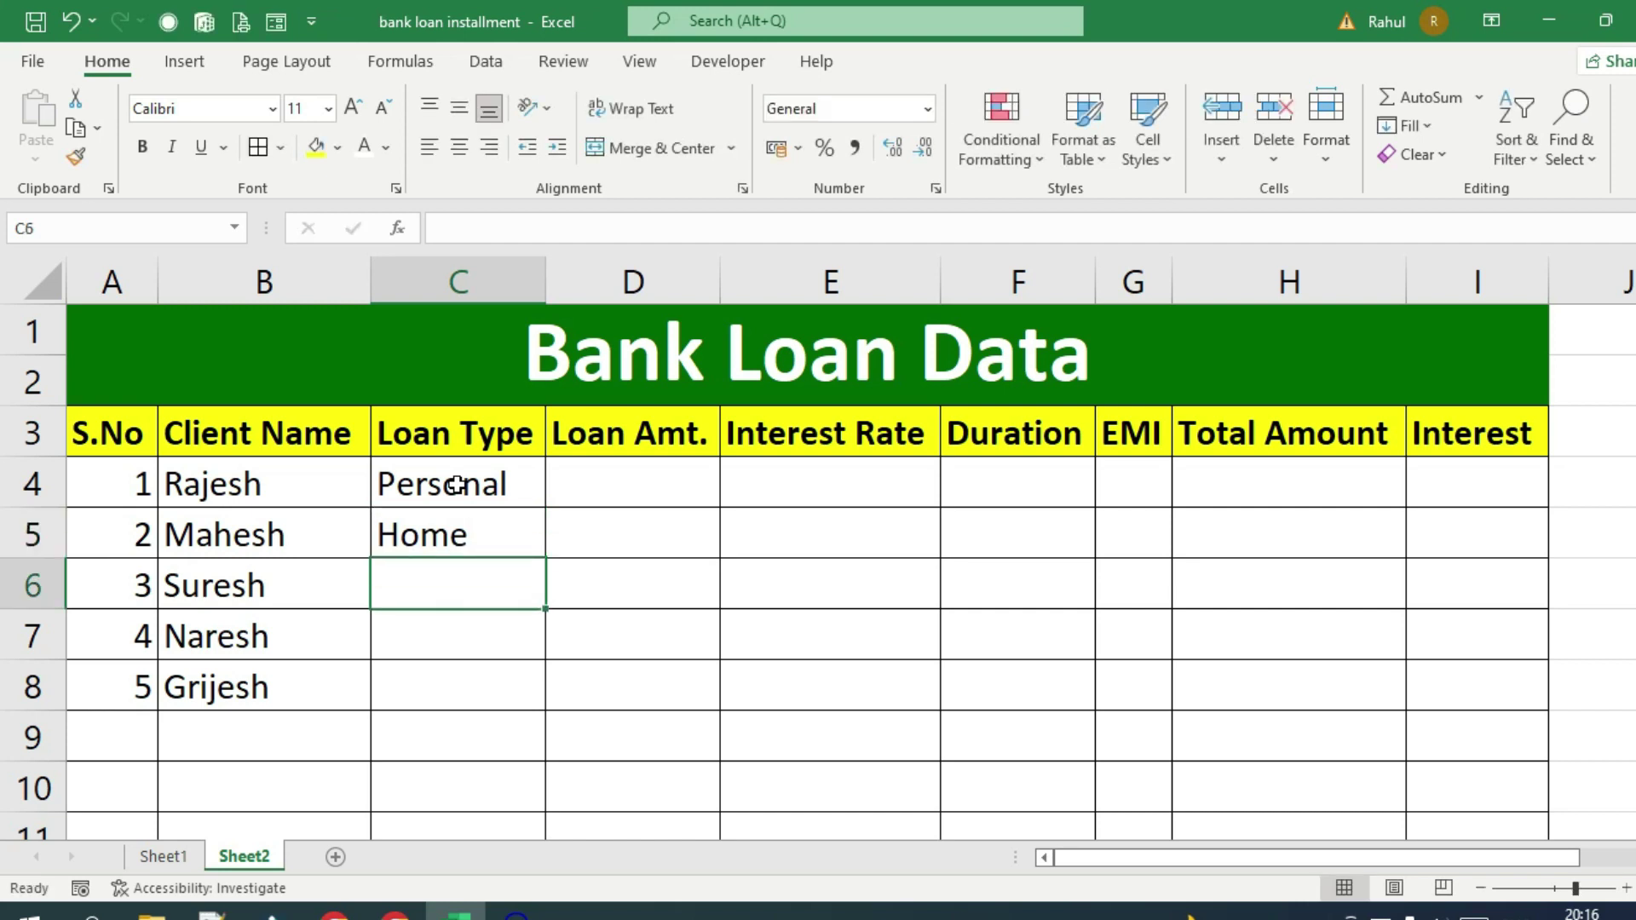
{"action": "type", "text": "Car Loan"}
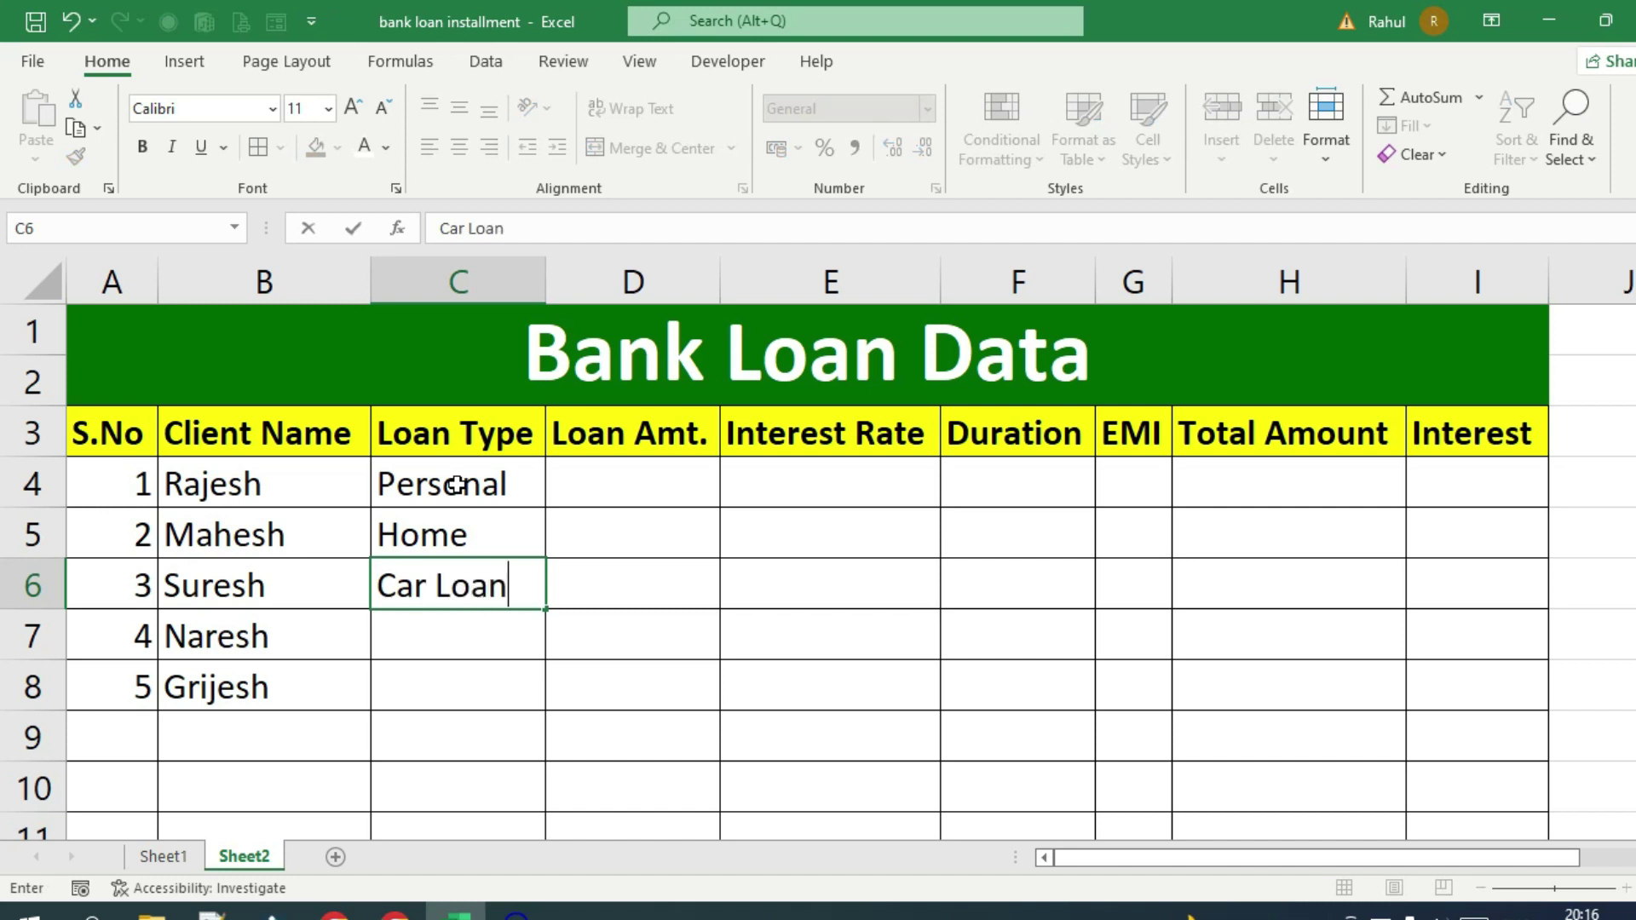
{"action": "key", "text": "Return"}
{"action": "type", "text": "Personal"}
{"action": "key", "text": "Return"}
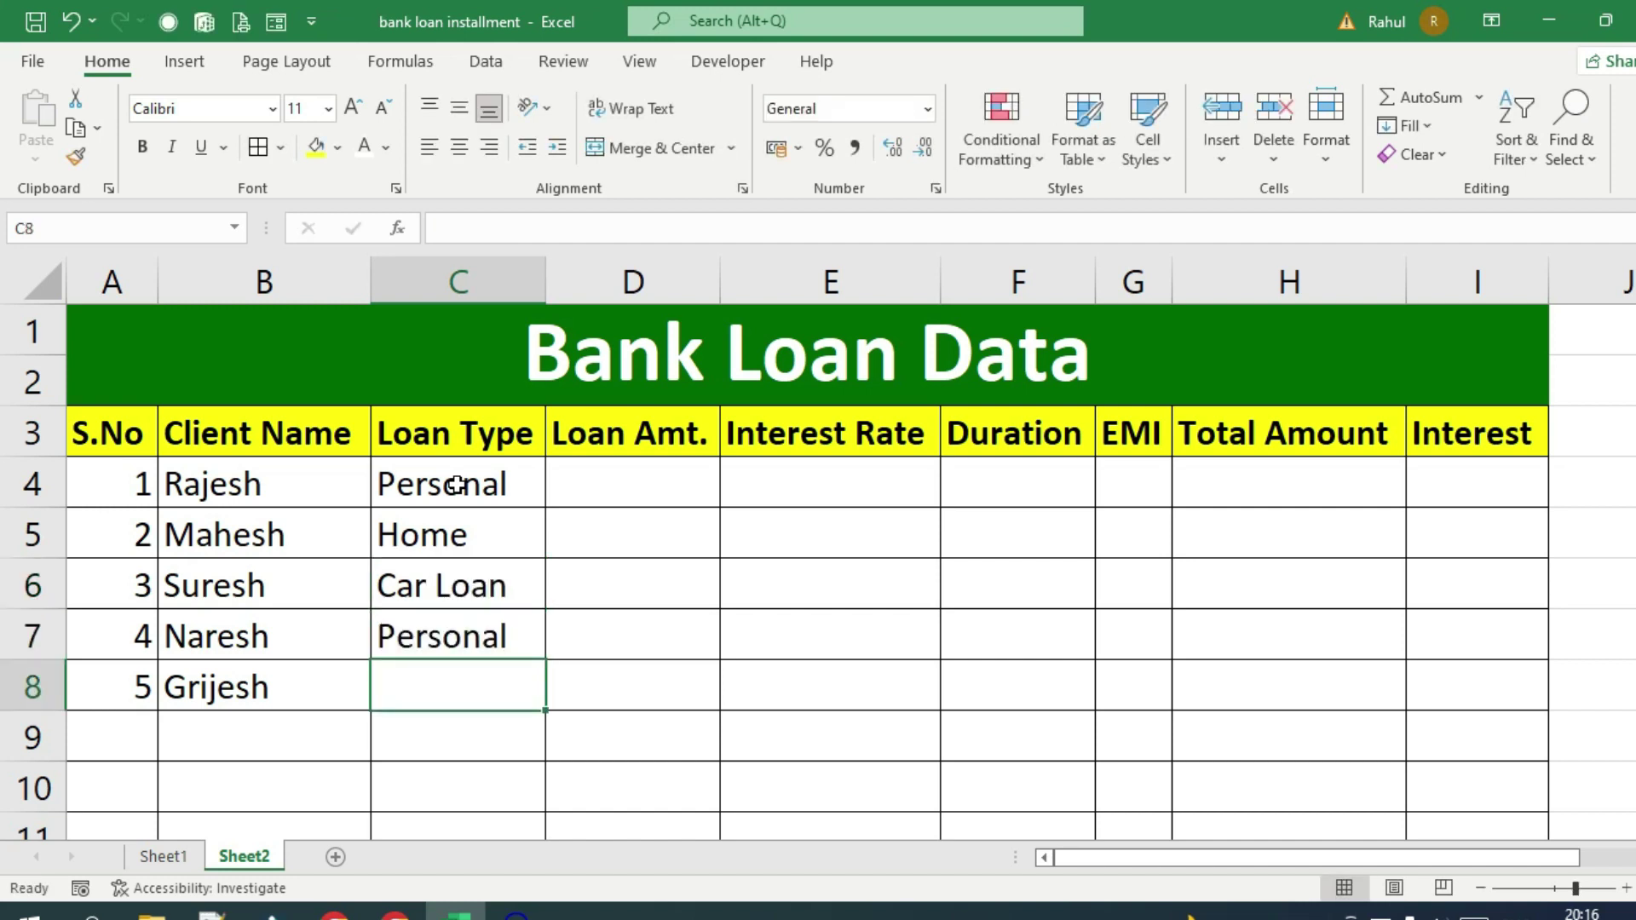
{"action": "type", "text": "H"}
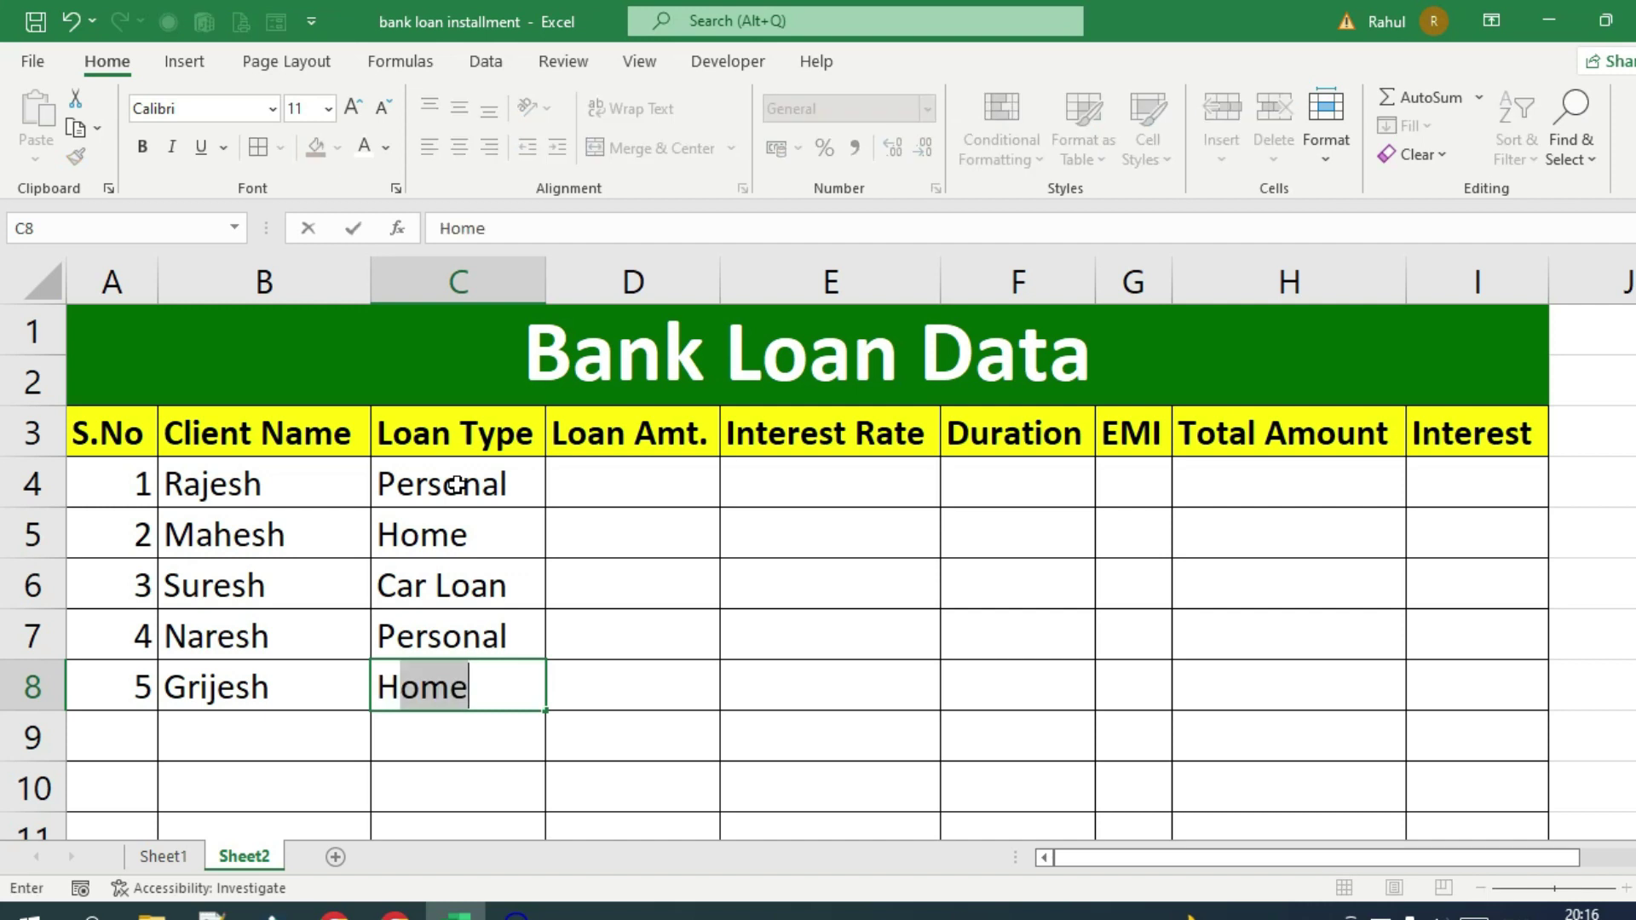
{"action": "key", "text": "Tab"}
Enter the loan amounts 100000, 500000, 30000 and 200000 in cells D4:D7
{"action": "left_click", "coordinate": [634, 482]}
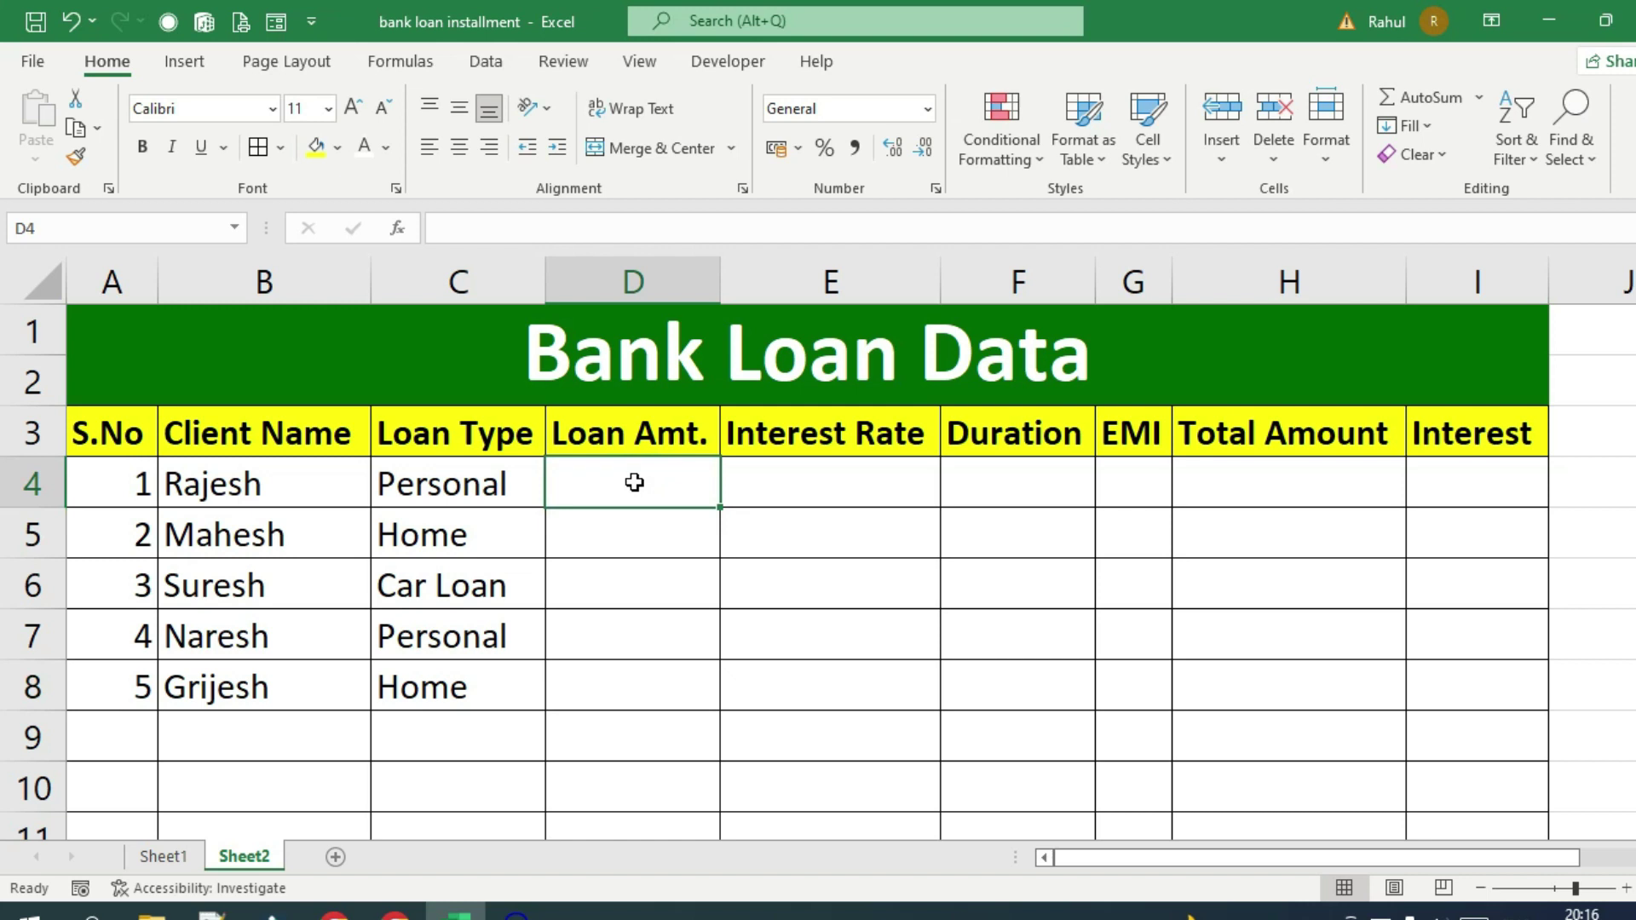
{"action": "type", "text": "100"}
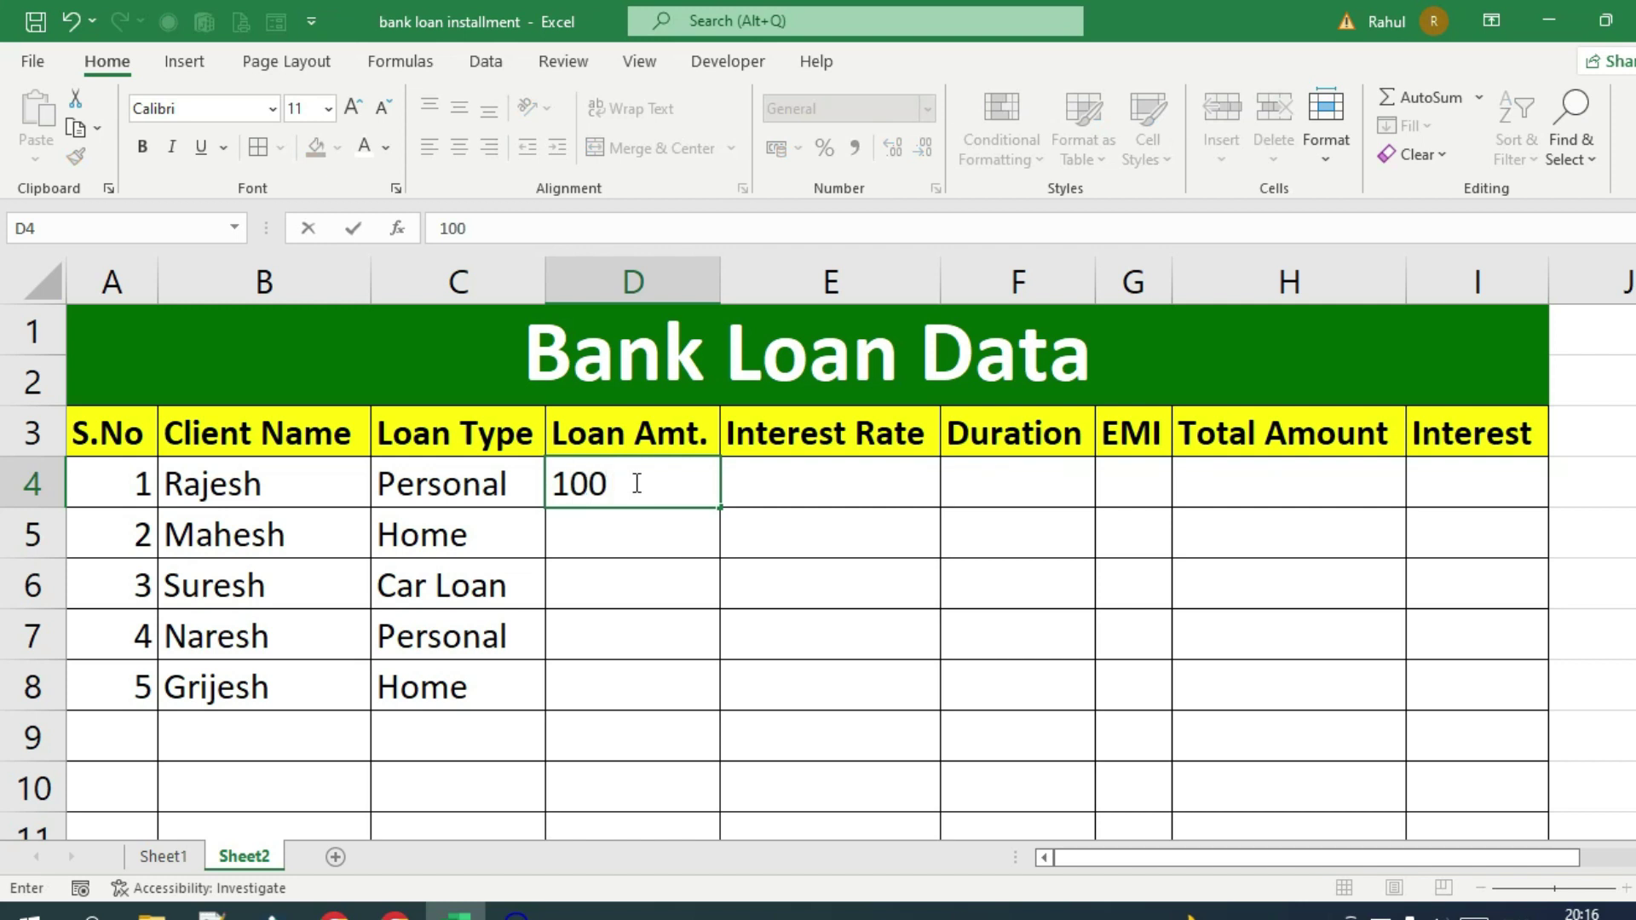
{"action": "type", "text": "0000"}
{"action": "key", "text": "Return"}
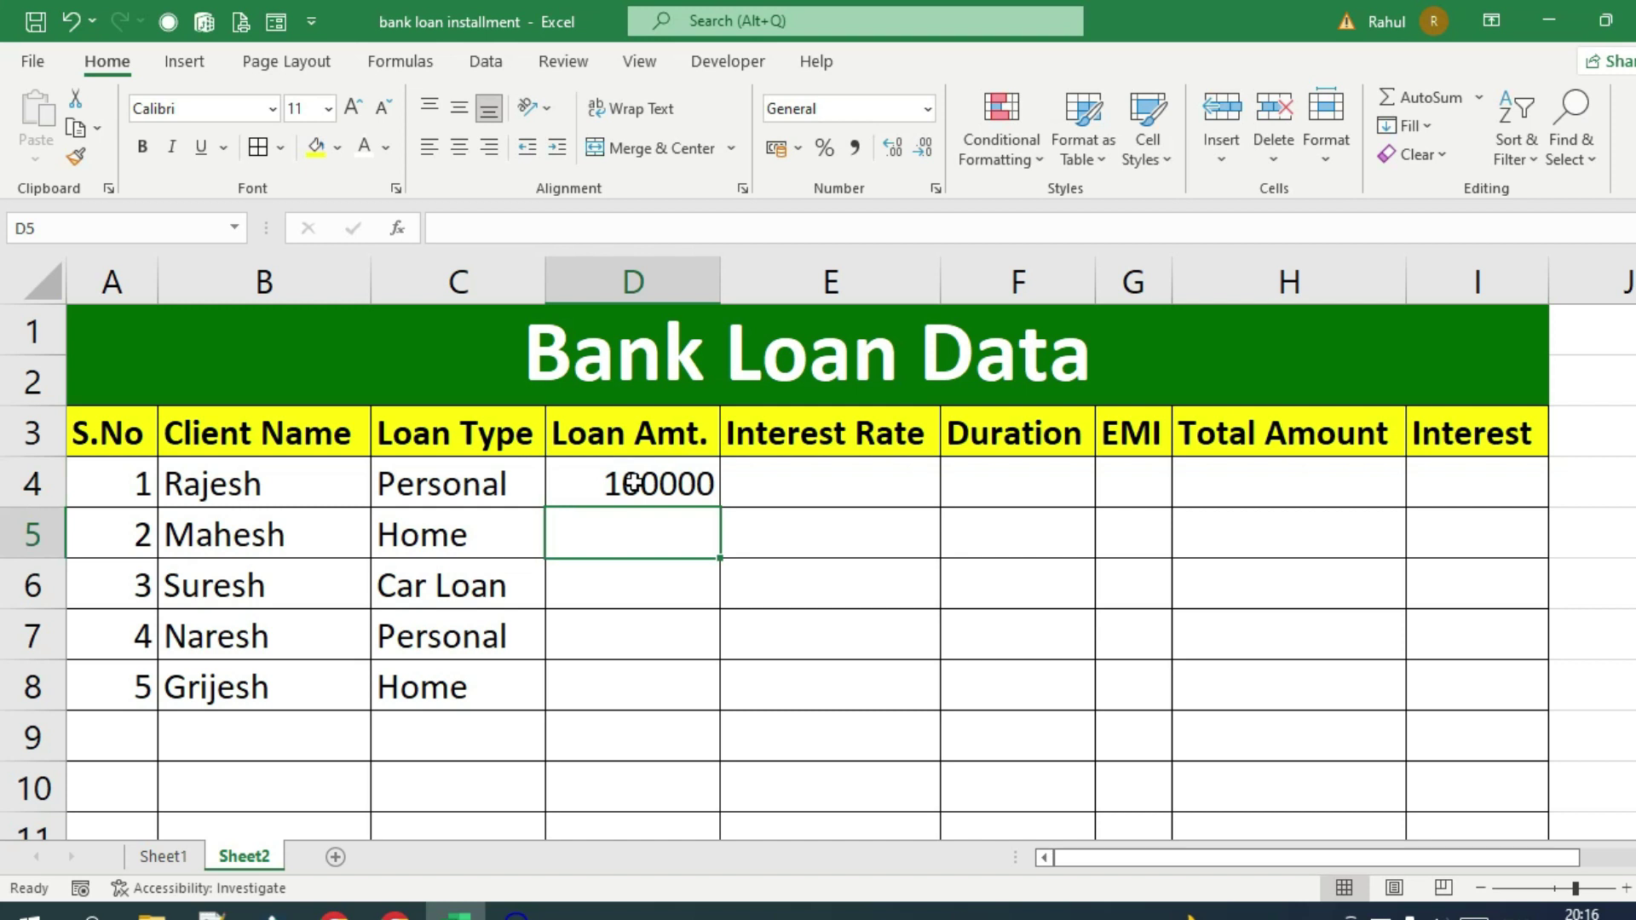
{"action": "type", "text": "500000"}
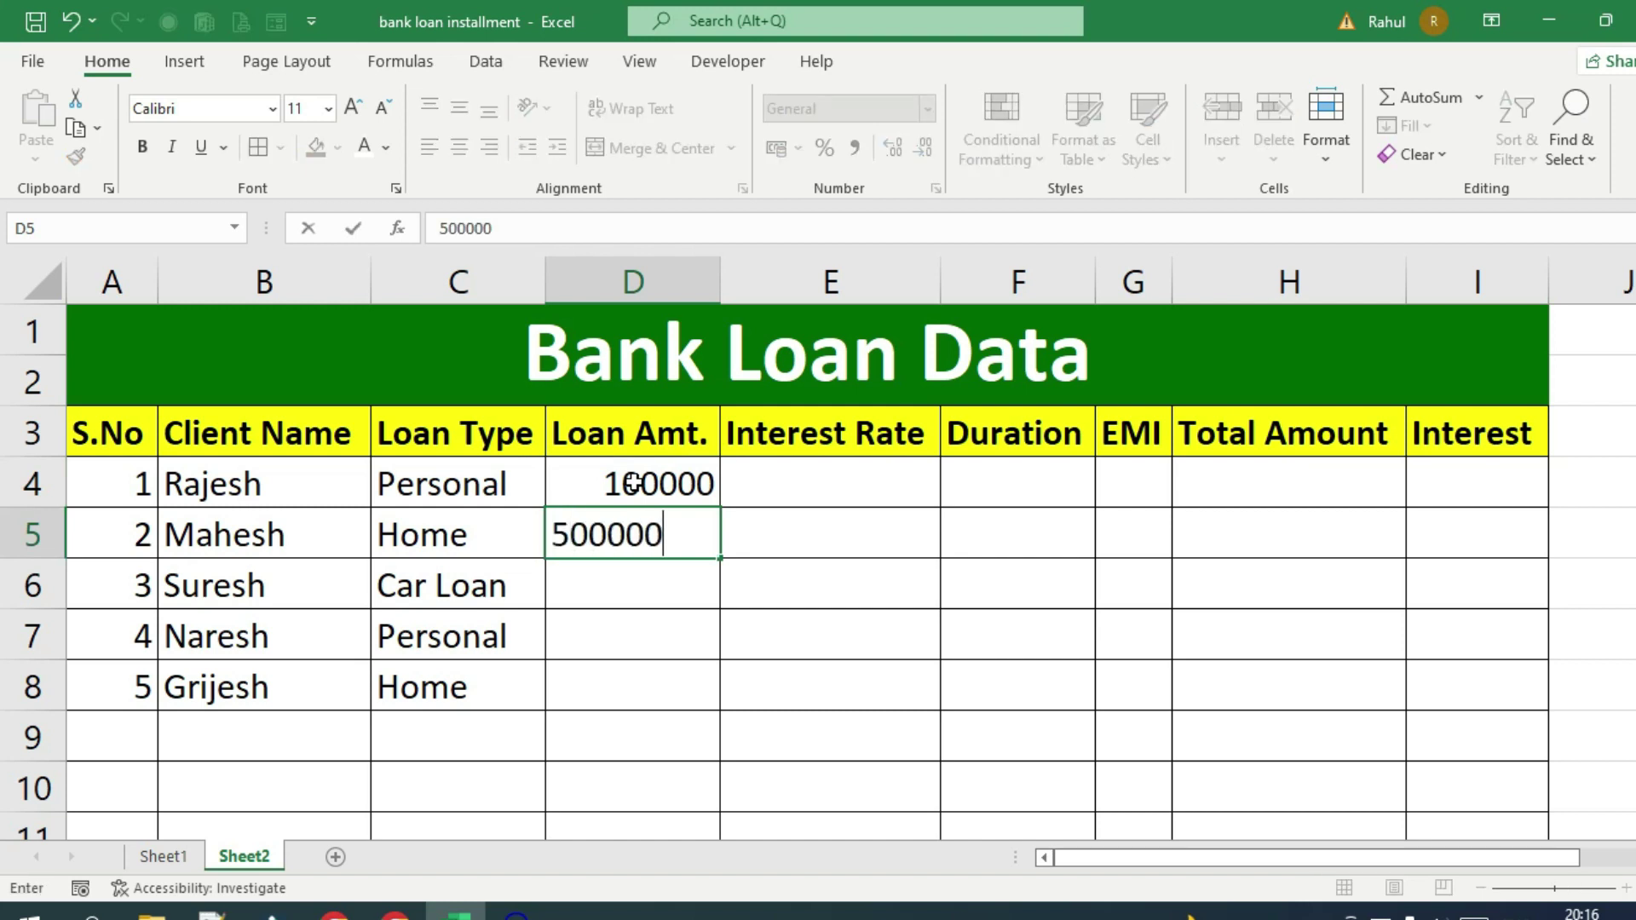
{"action": "key", "text": "Return"}
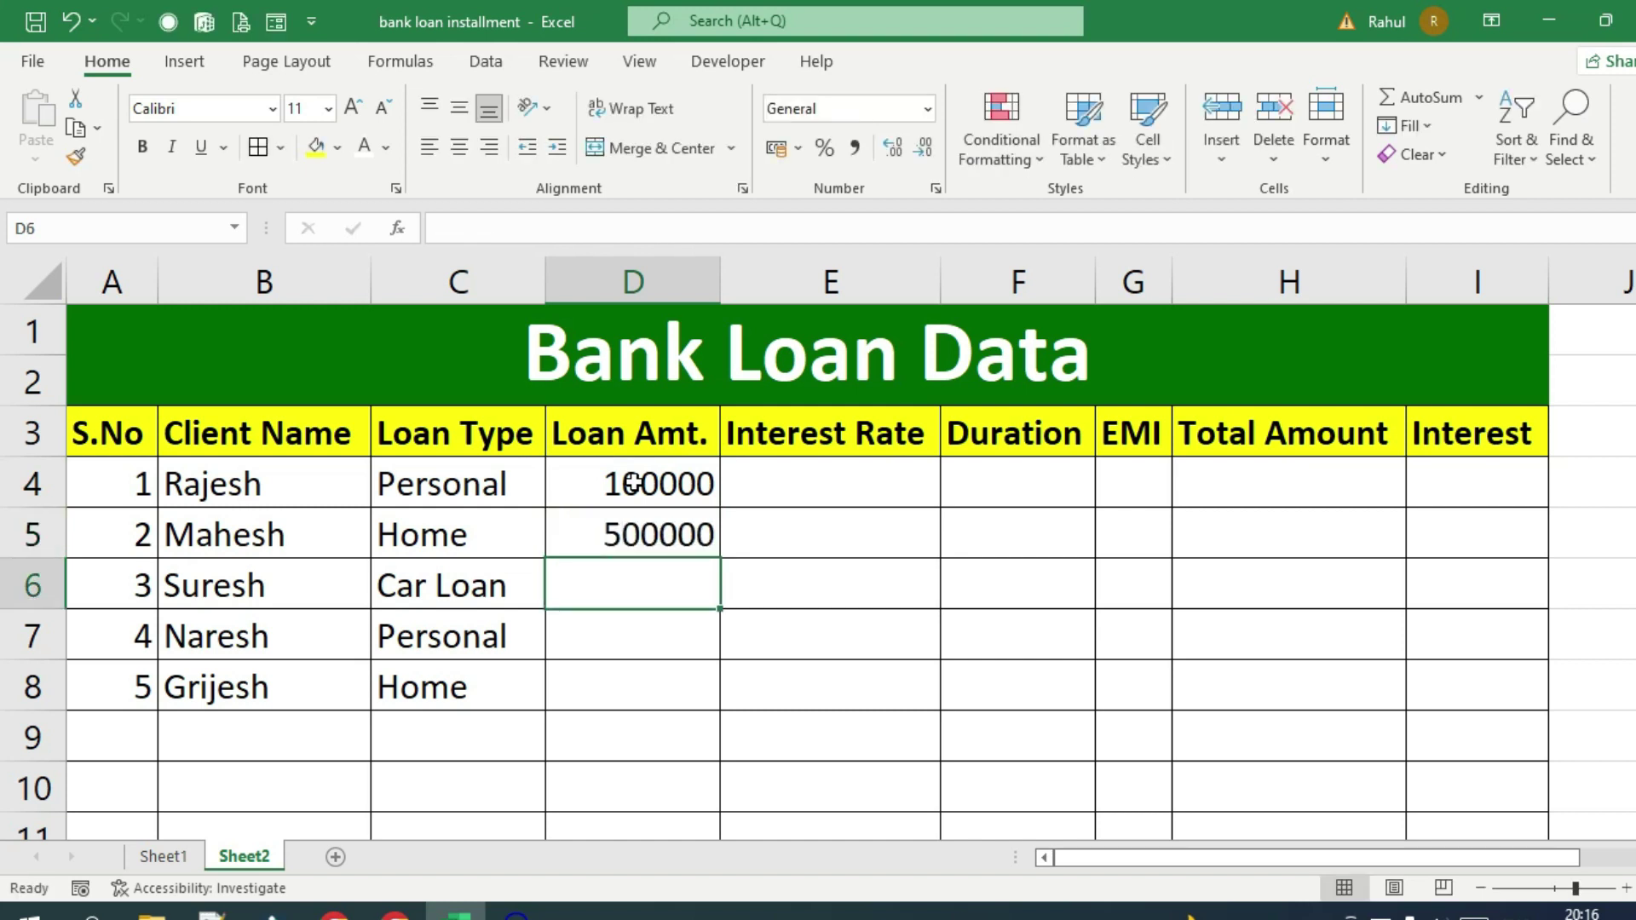
{"action": "type", "text": "30000"}
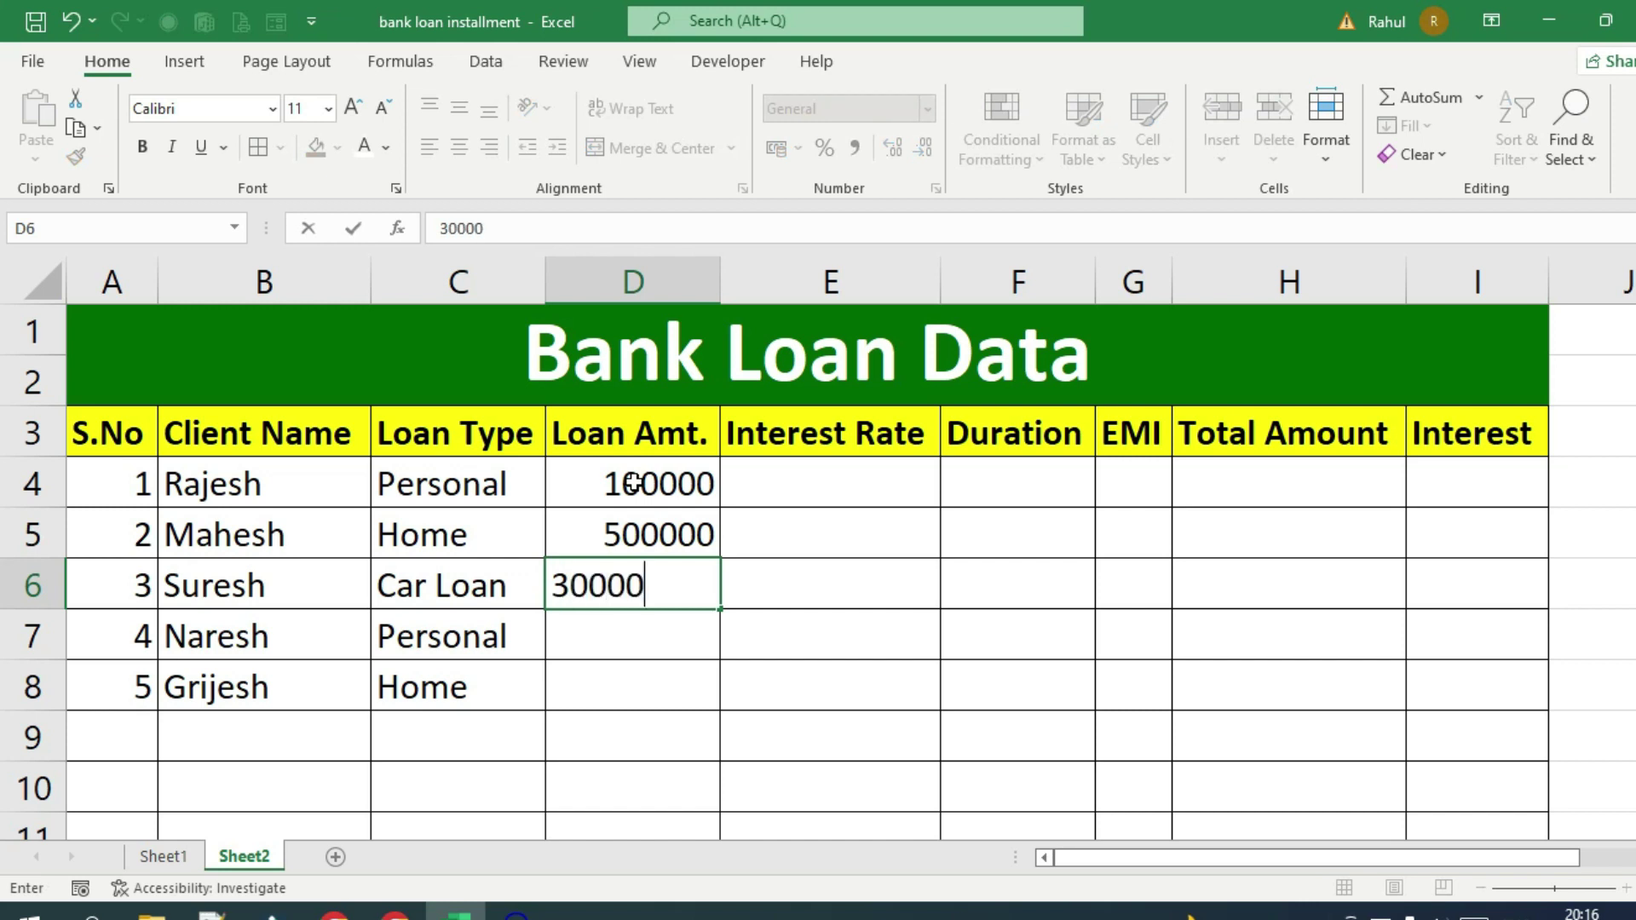
{"action": "key", "text": "Return"}
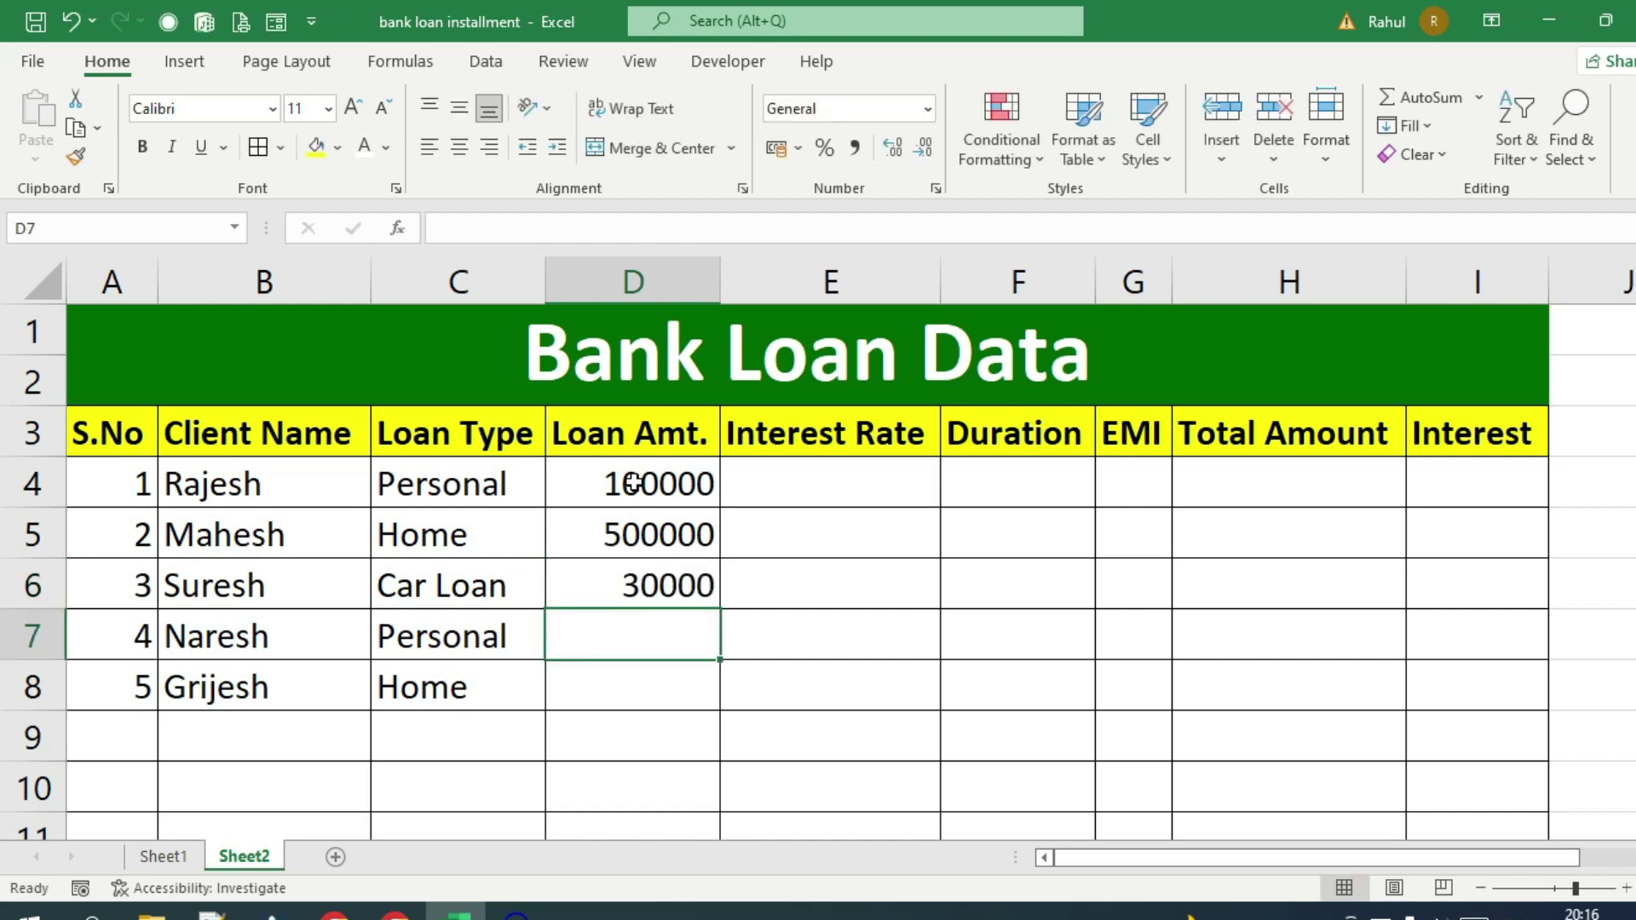
{"action": "type", "text": "200000"}
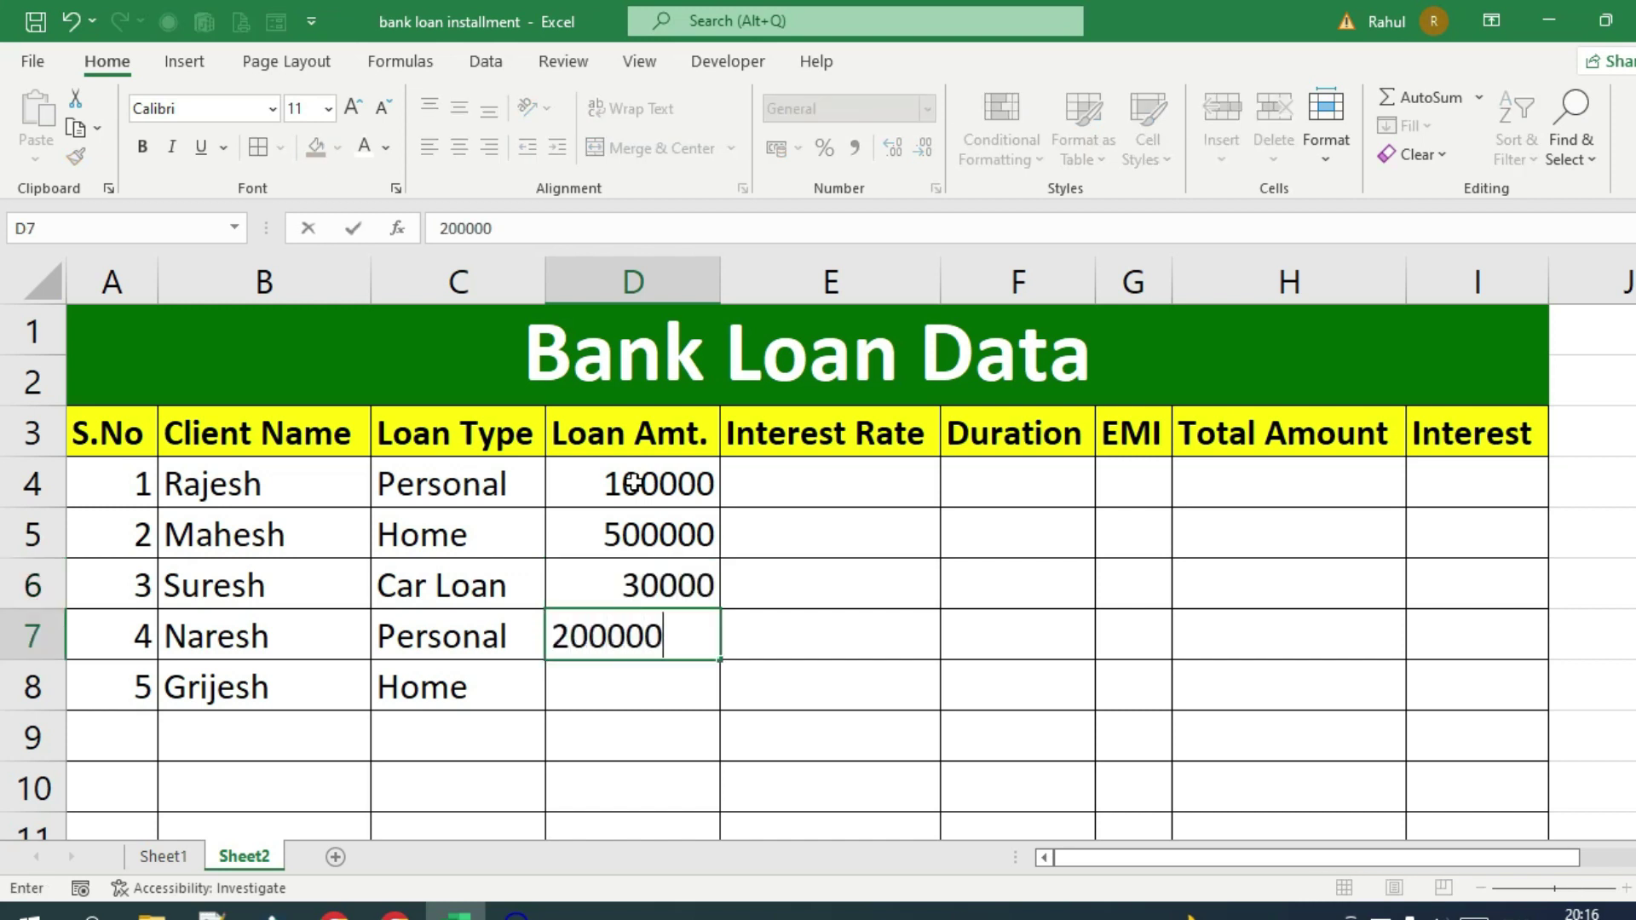
Correct the Car Loan amount in D6 to 300000 and enter 500000 as the loan amount in D8
{"action": "key", "text": "Up"}
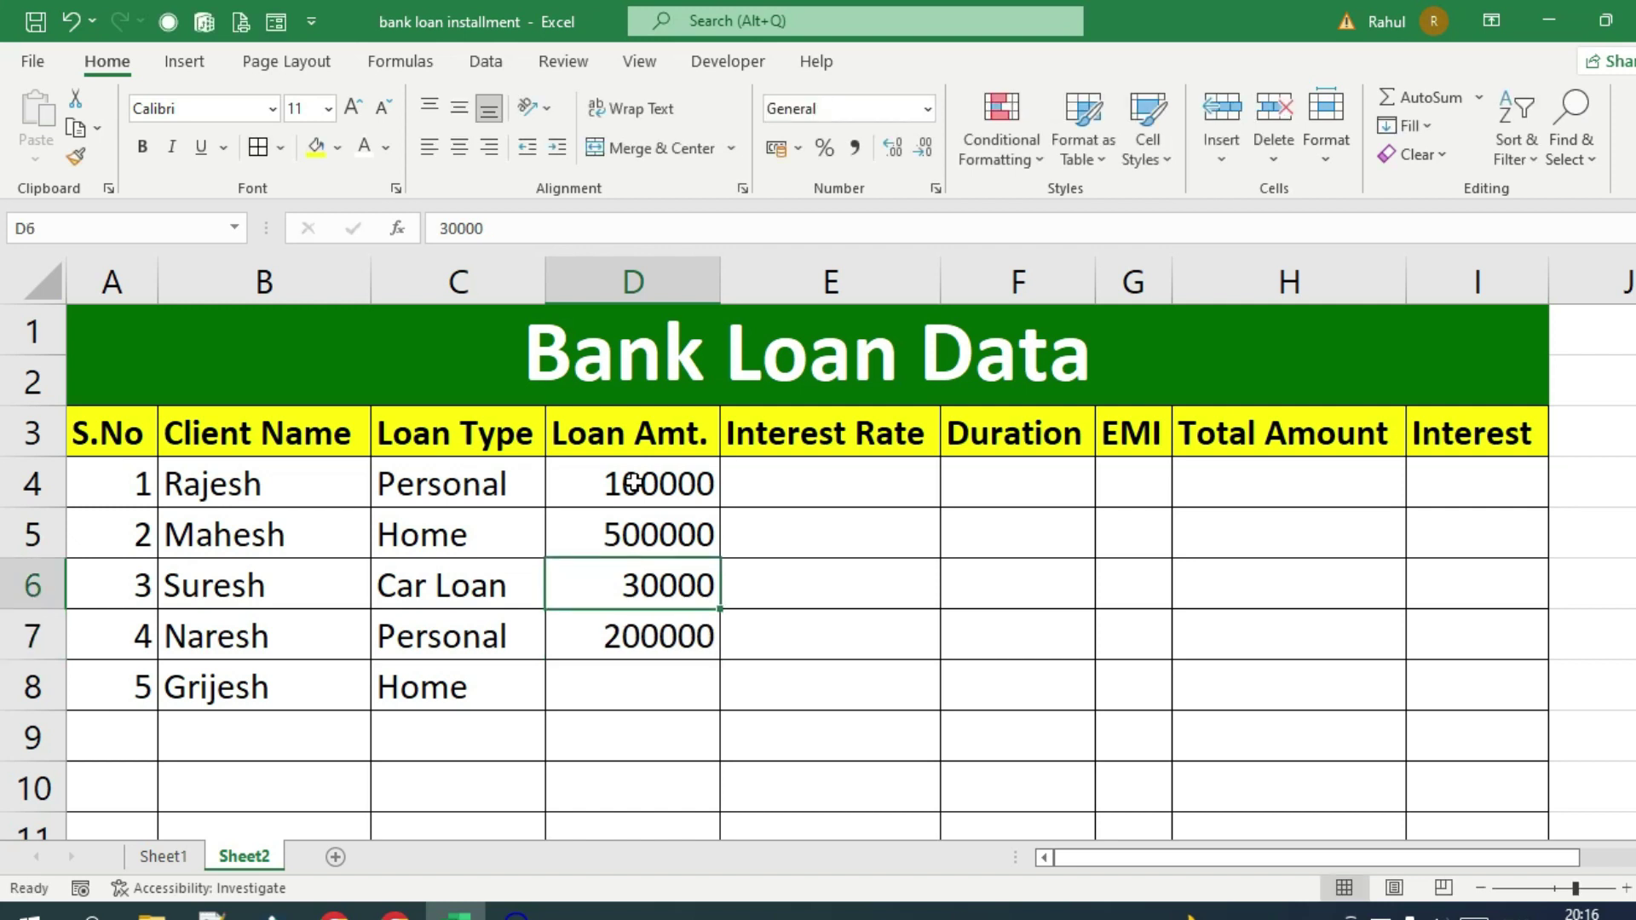
{"action": "key", "text": "F2"}
{"action": "type", "text": "0"}
{"action": "key", "text": "Return"}
{"action": "key", "text": "Return"}
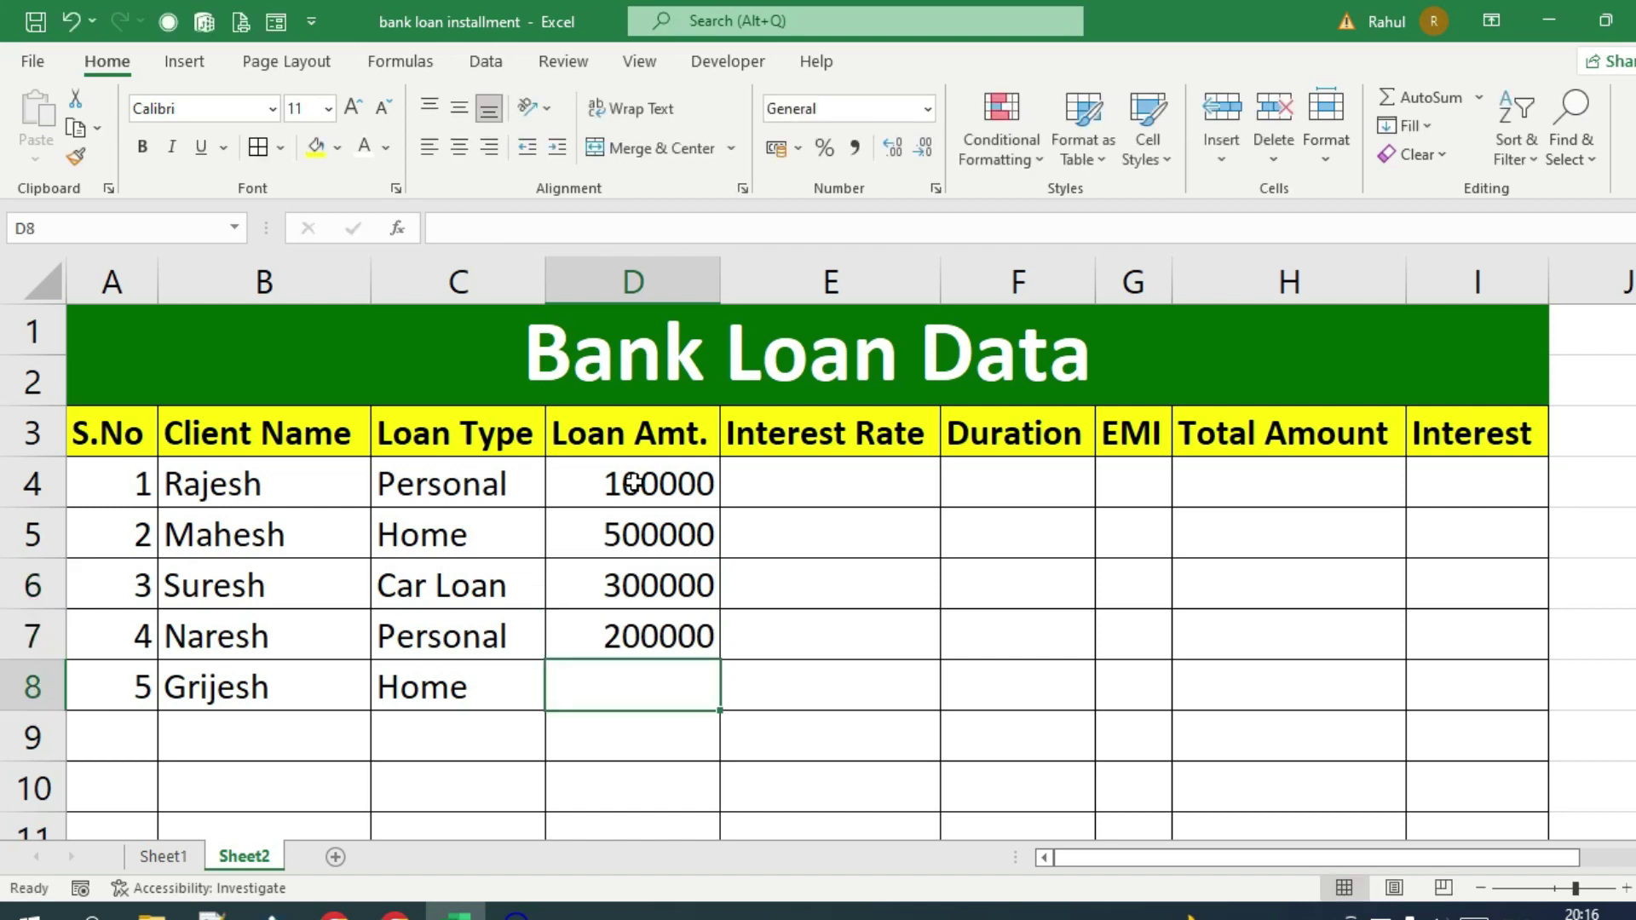
{"action": "type", "text": "5"}
{"action": "type", "text": "00000"}
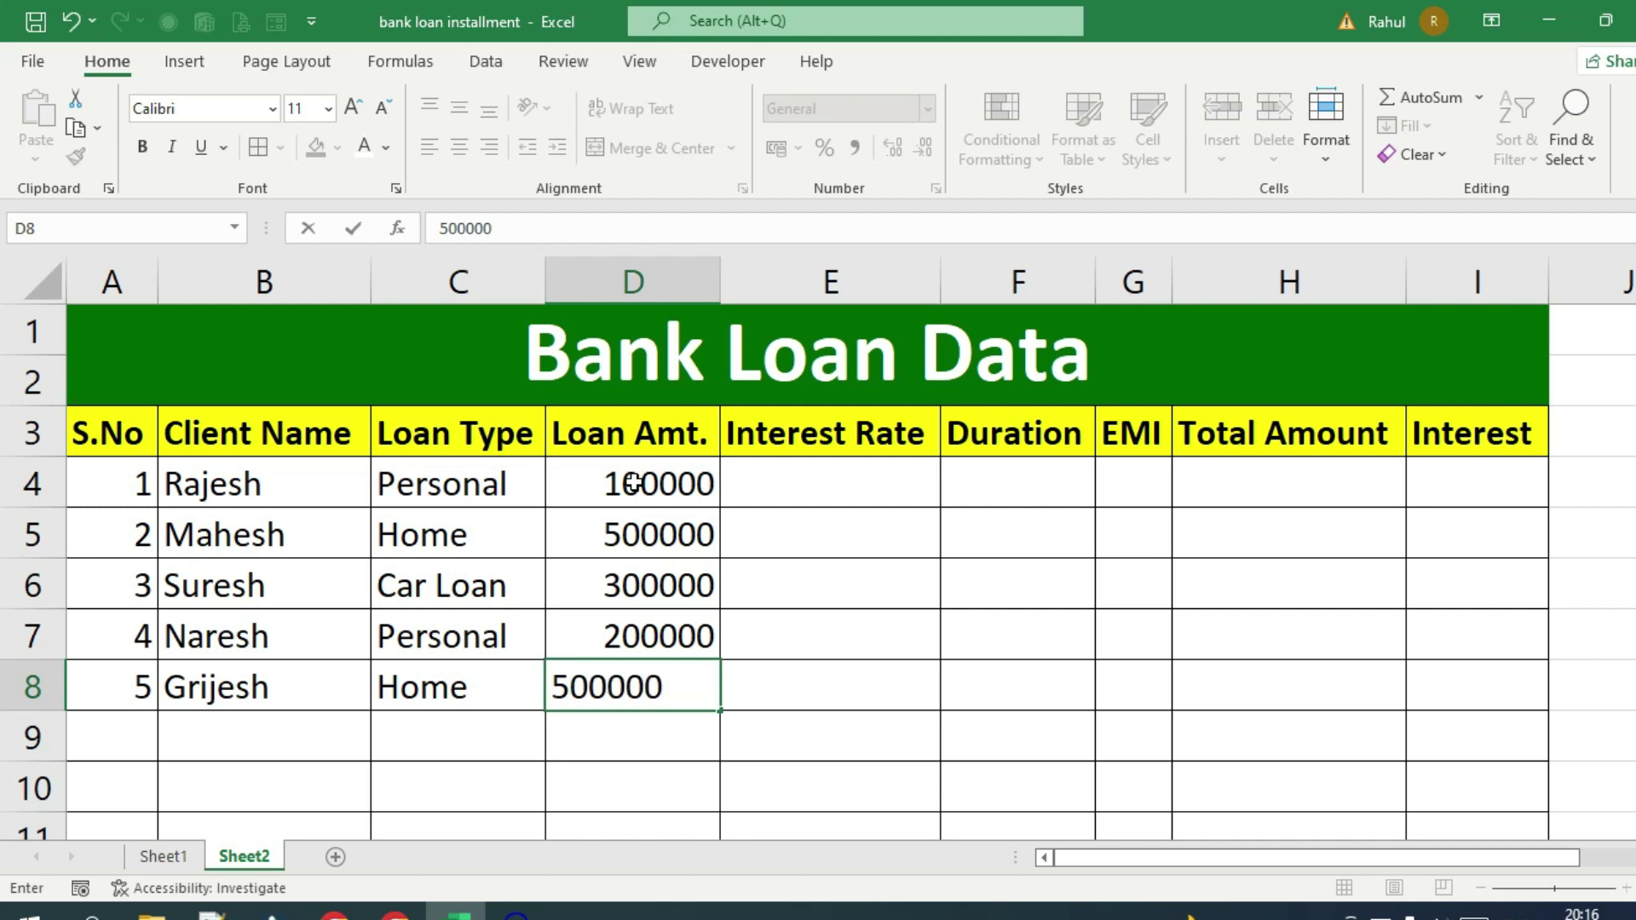
{"action": "key", "text": "Return"}
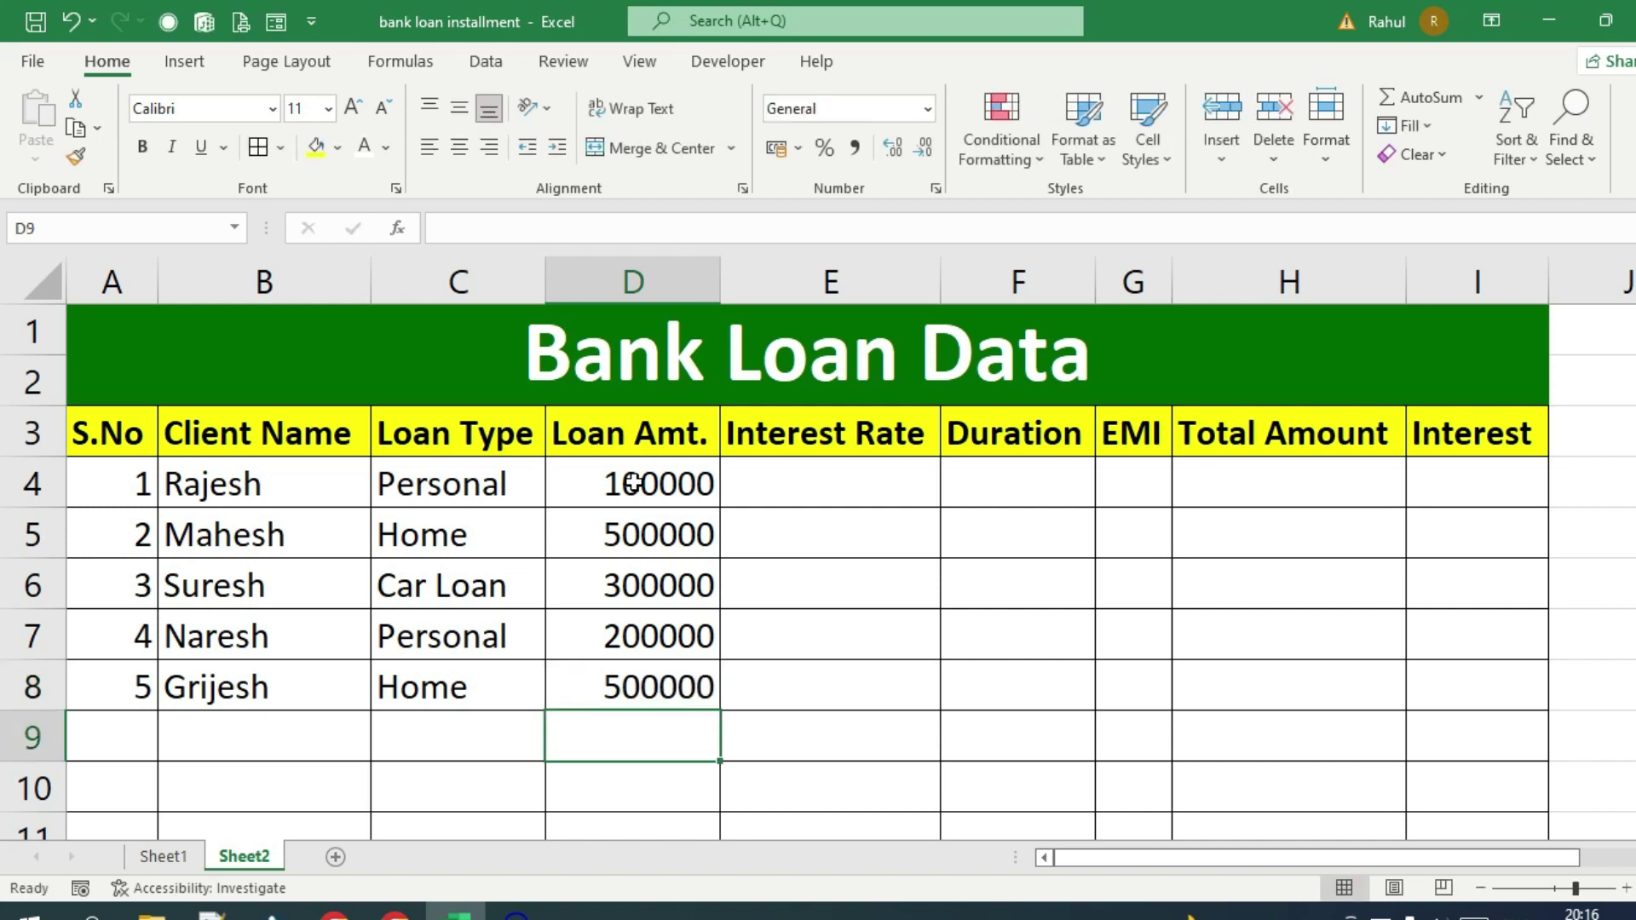
Fill the Interest Rate cells E4:E8 with 11%, 13%, 15%, 11% and 13%
{"action": "left_click", "coordinate": [781, 501]}
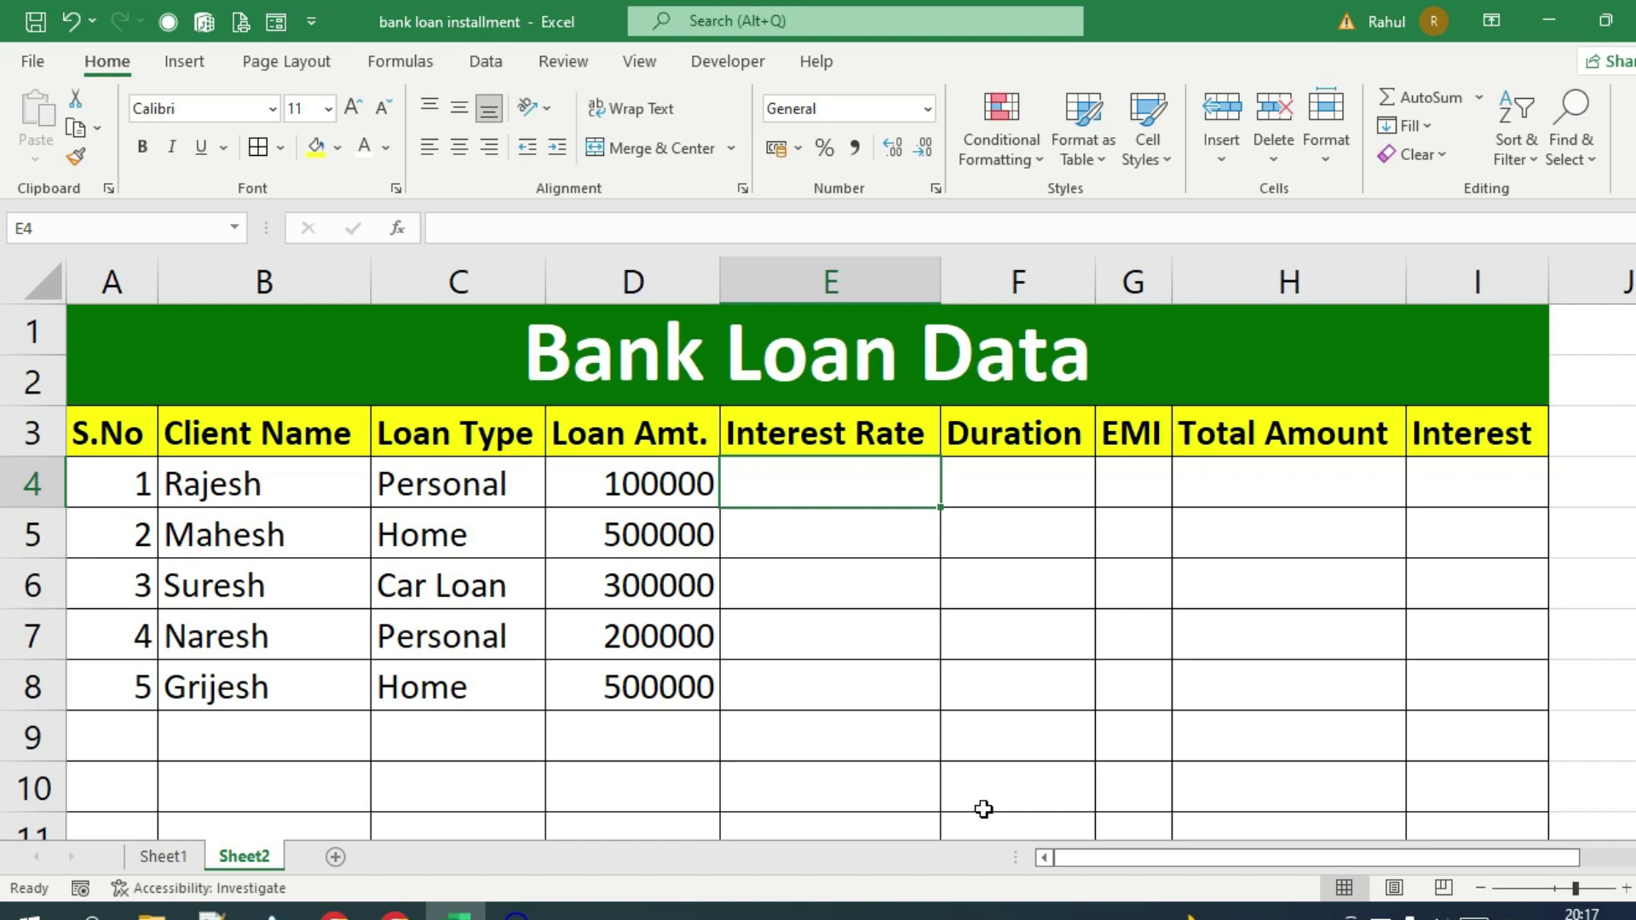
{"action": "type", "text": "11%"}
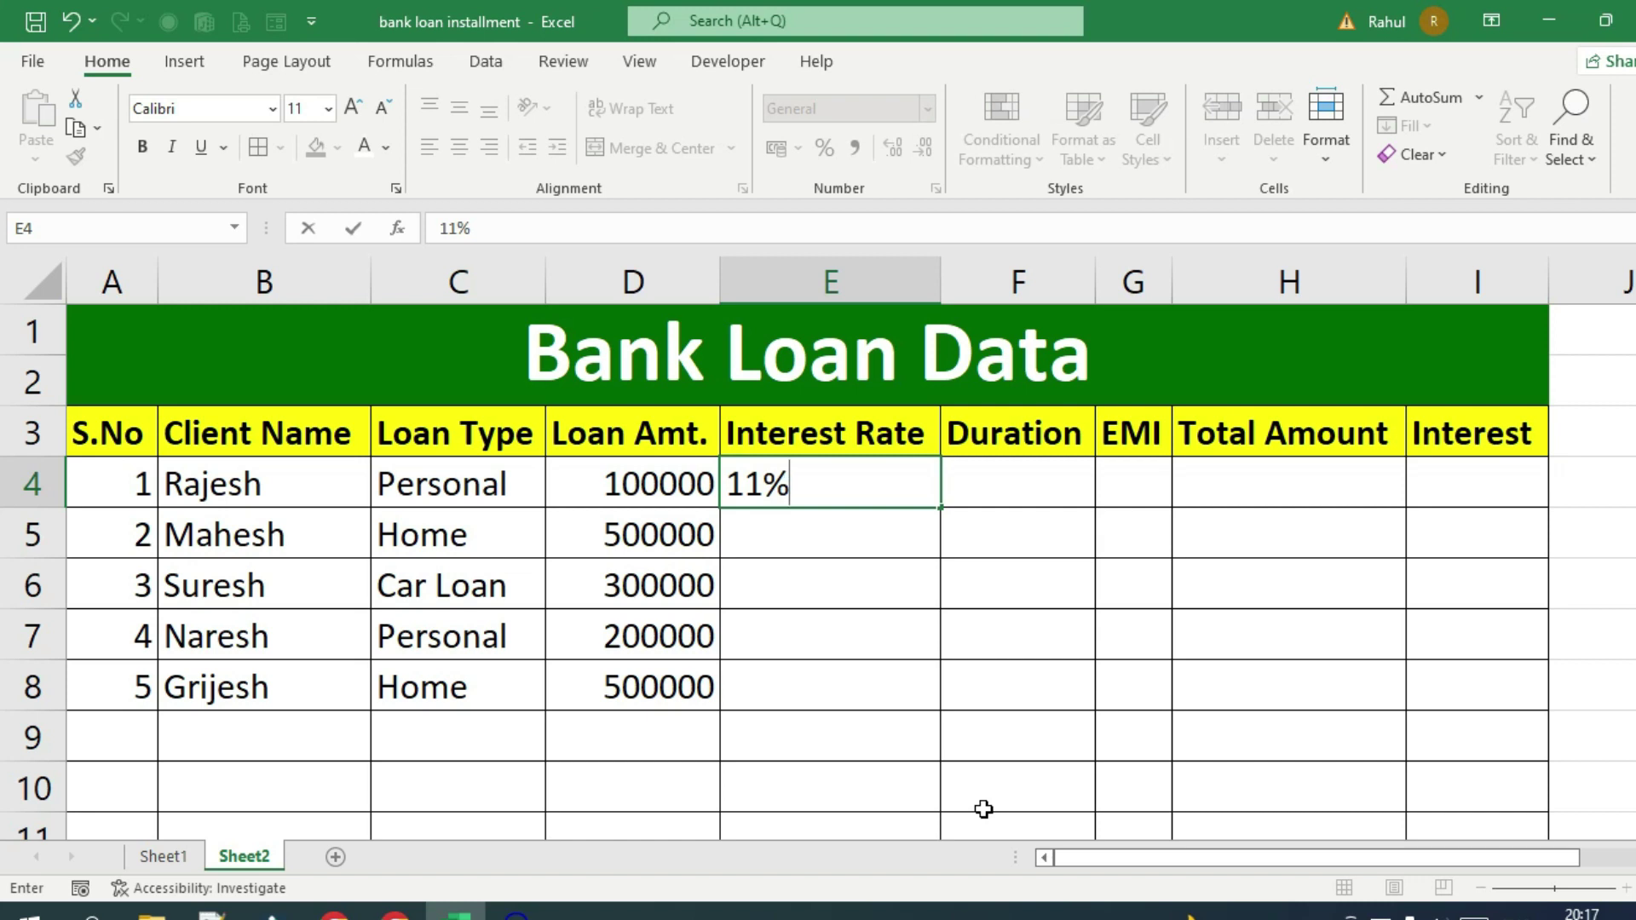
{"action": "key", "text": "Return"}
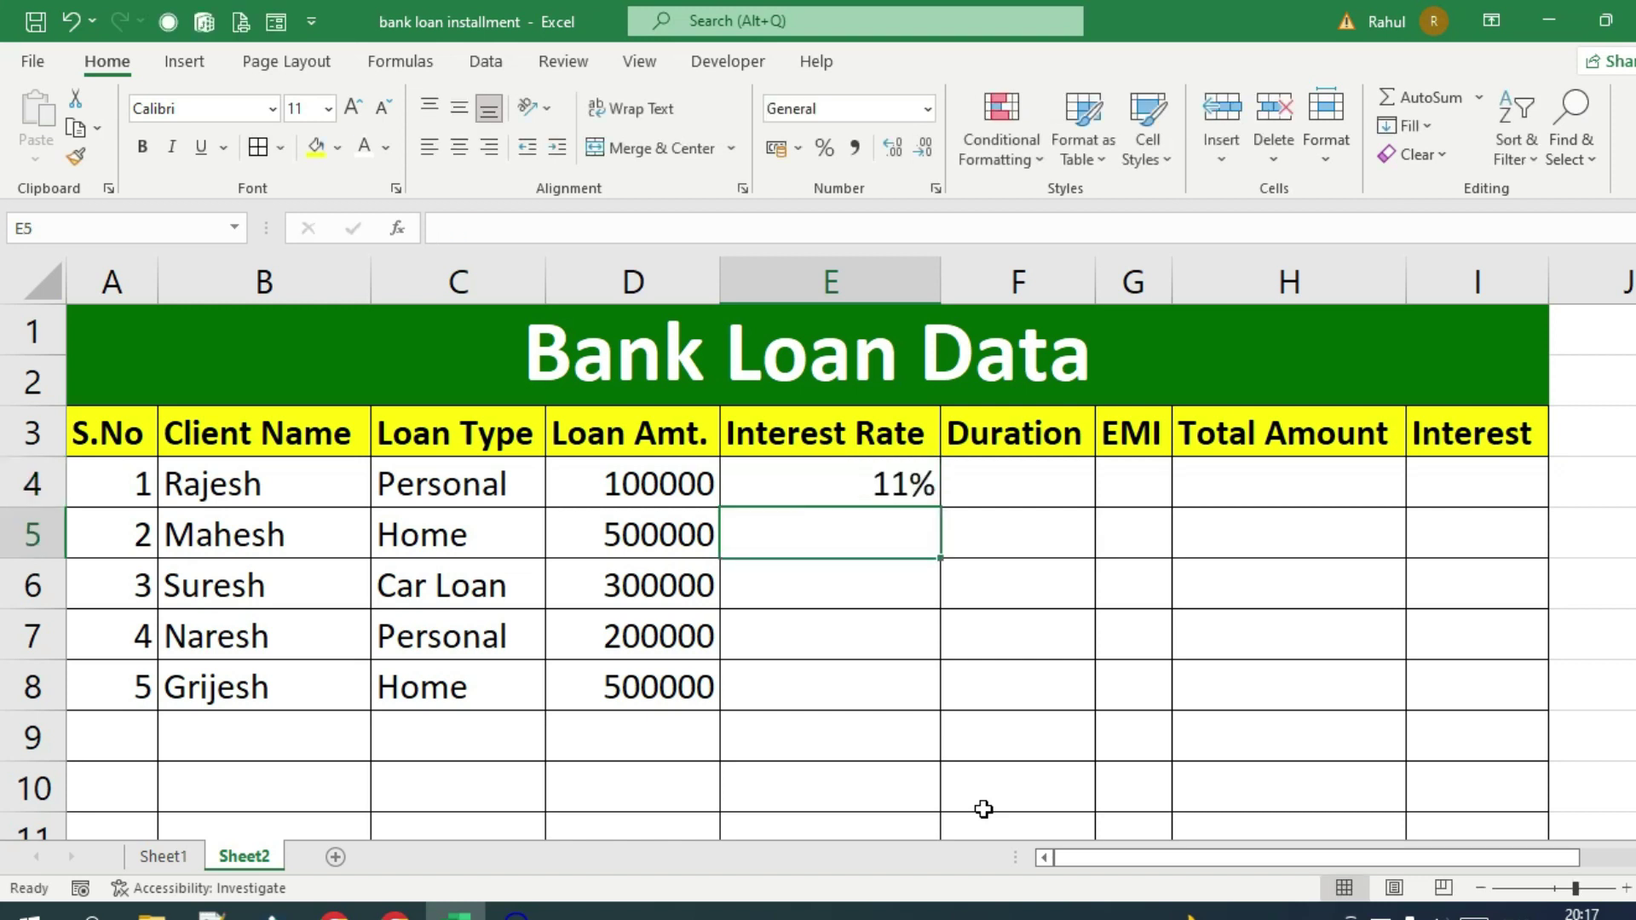
{"action": "type", "text": "13%"}
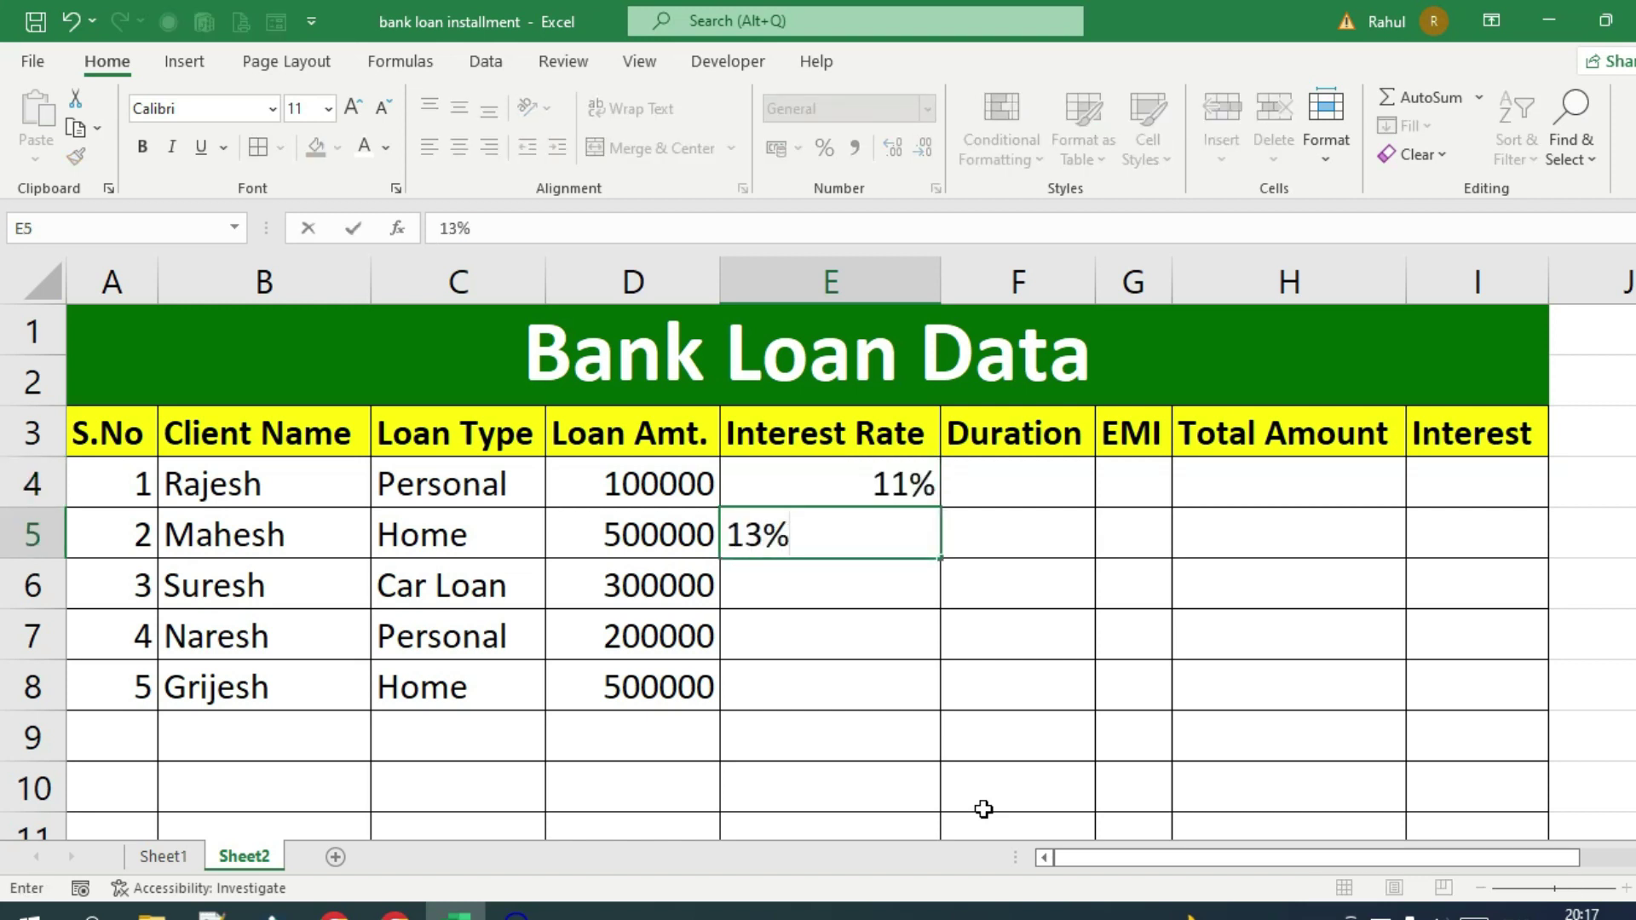
{"action": "key", "text": "Return"}
{"action": "type", "text": "15%"}
{"action": "key", "text": "Return"}
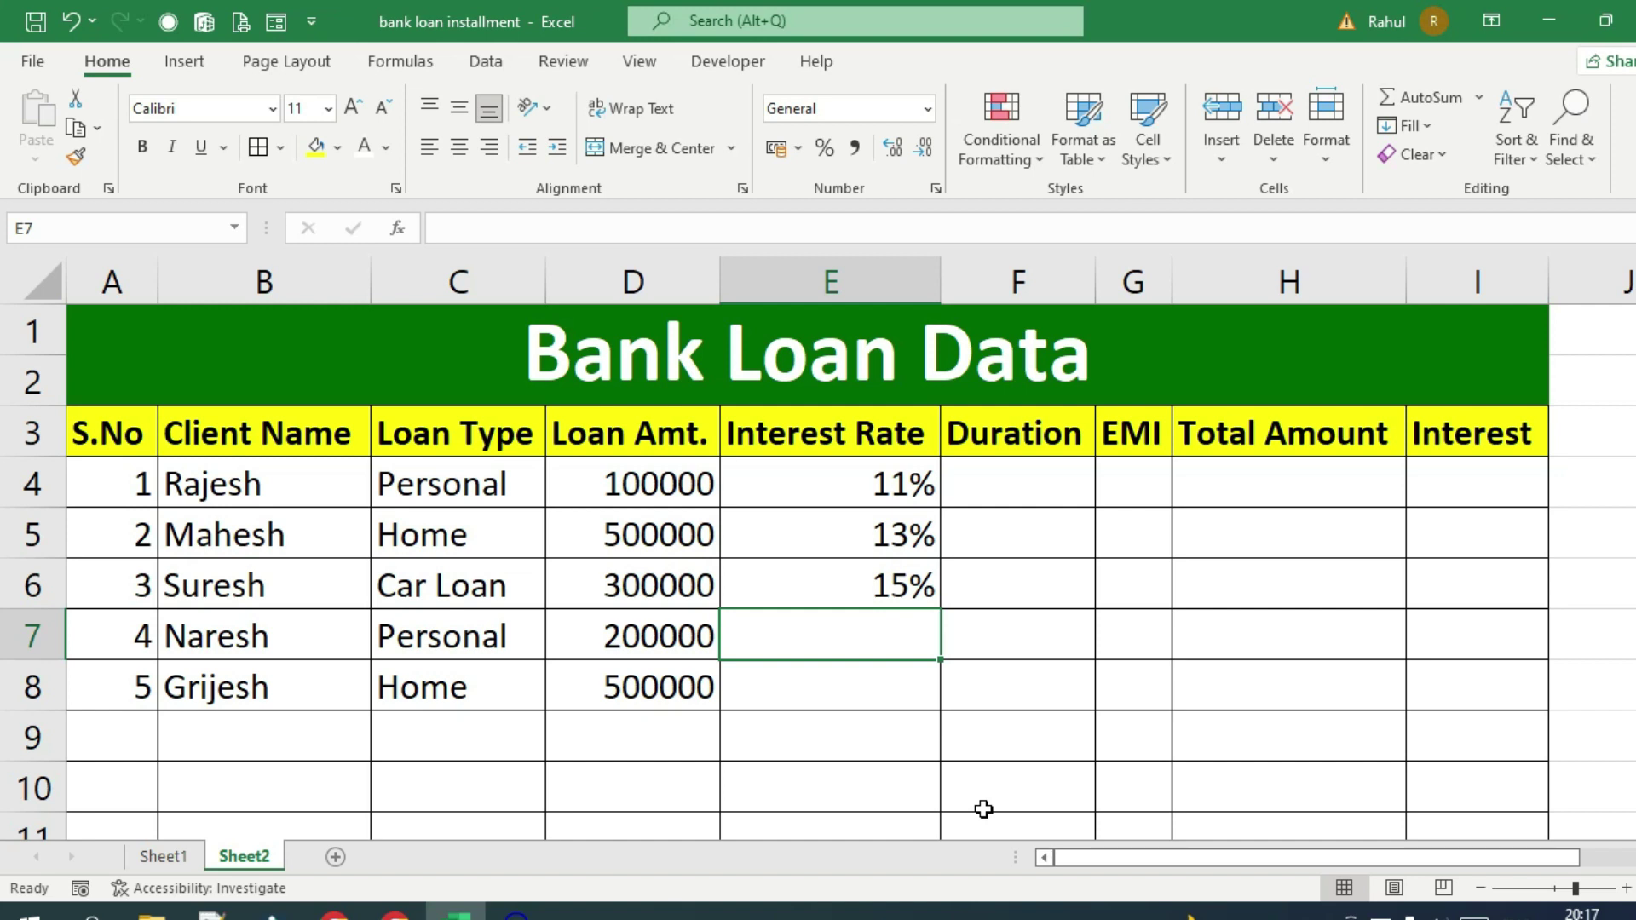
{"action": "type", "text": "11%"}
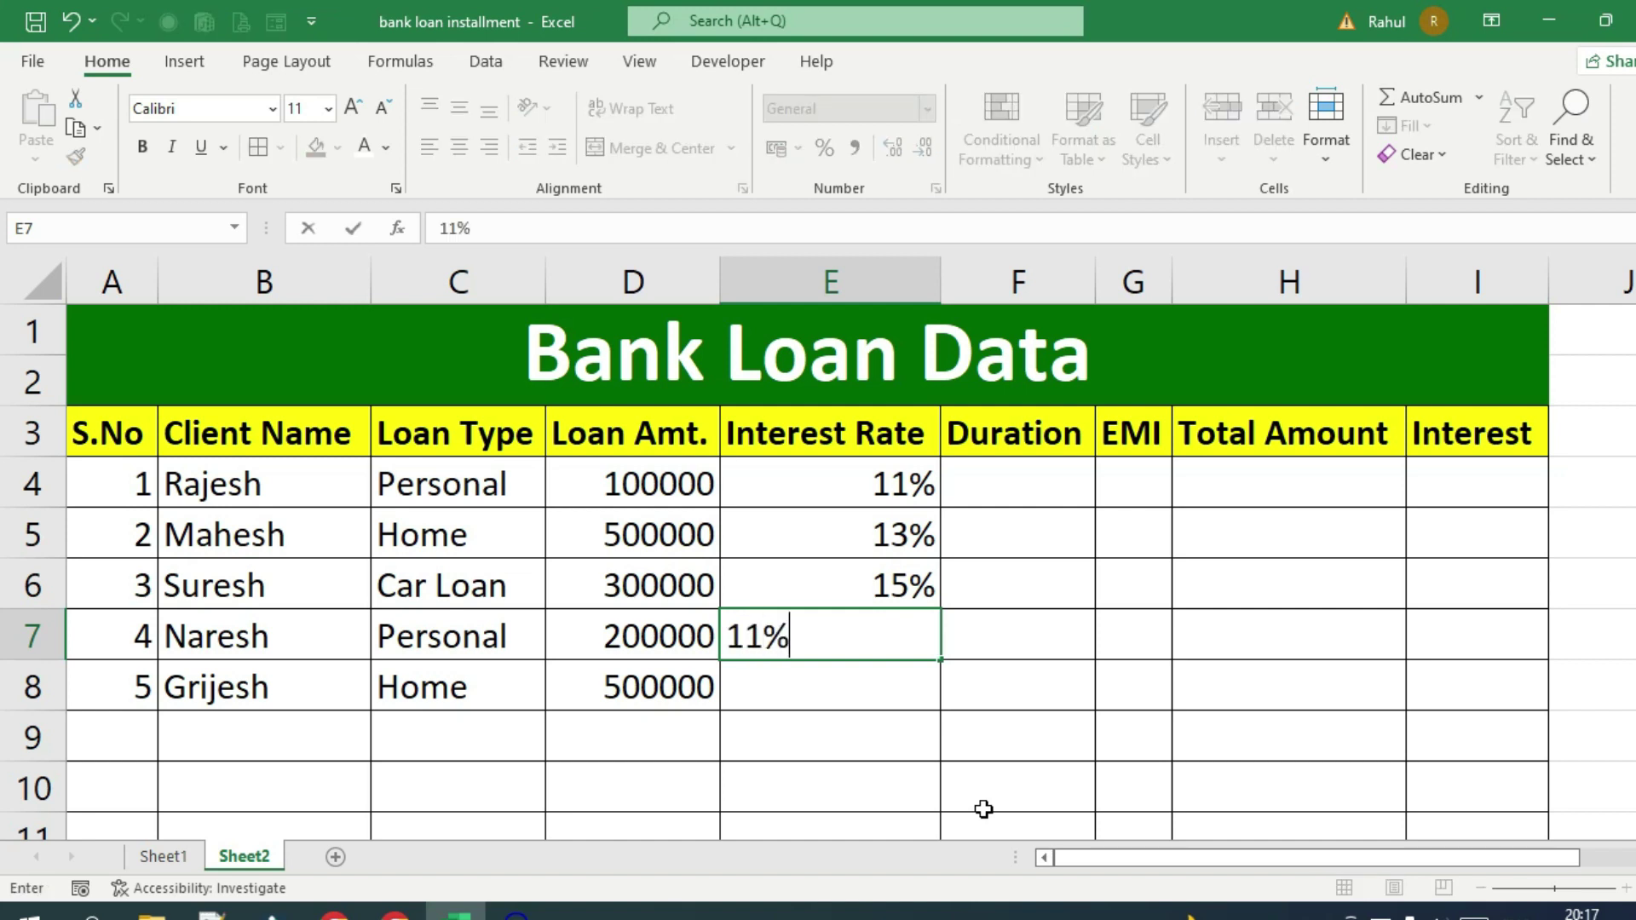
{"action": "key", "text": "Return"}
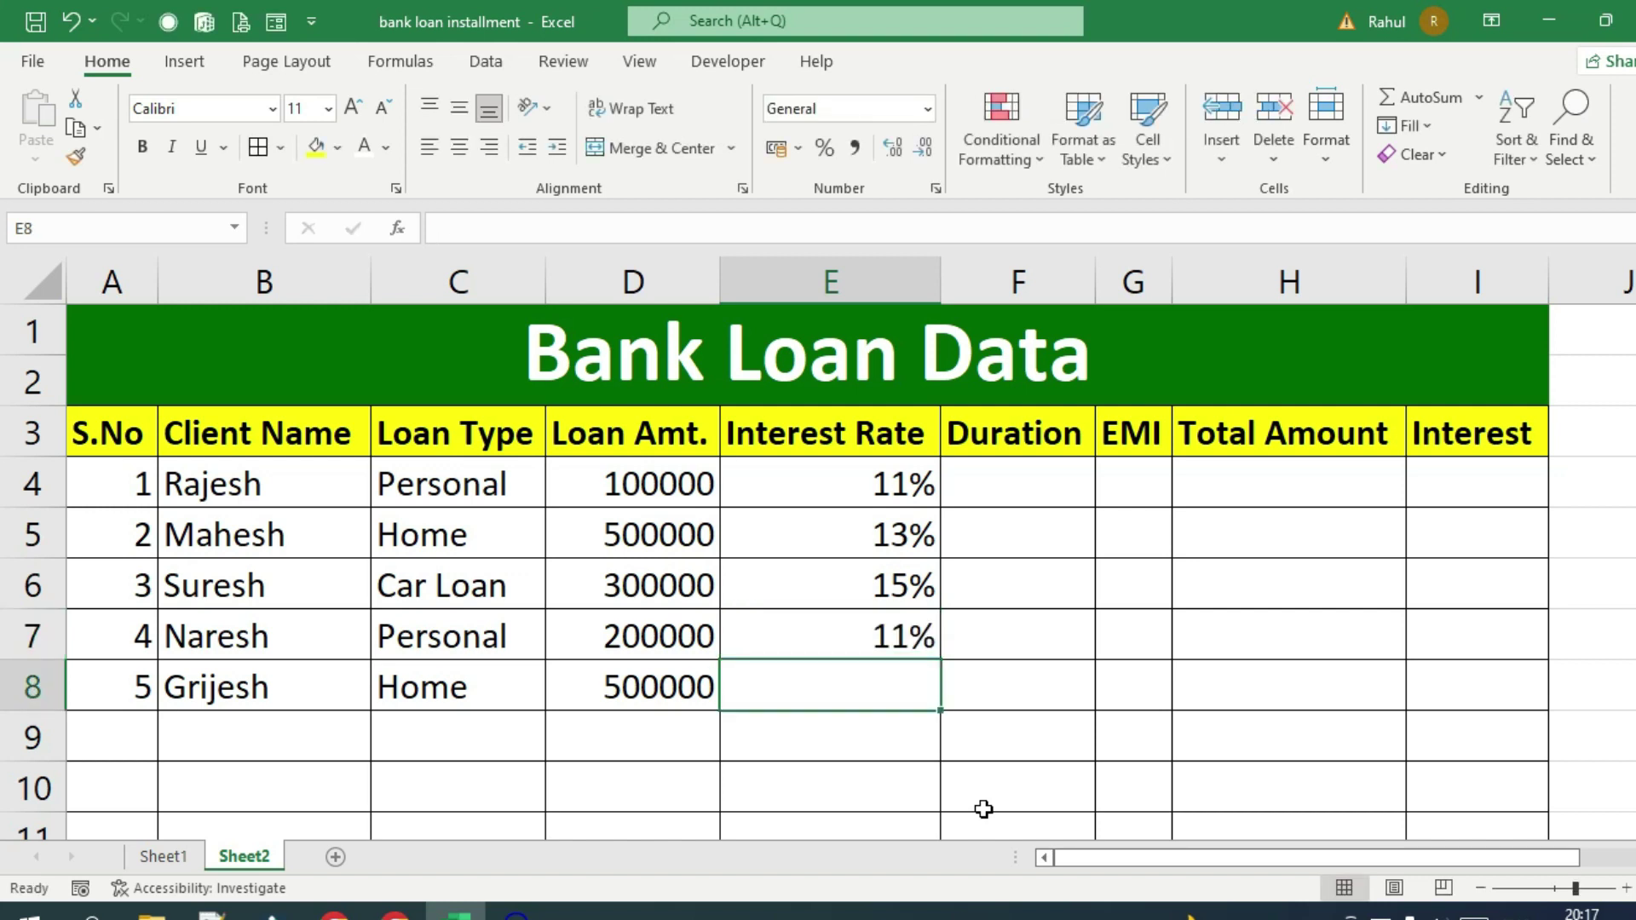
{"action": "type", "text": "13%"}
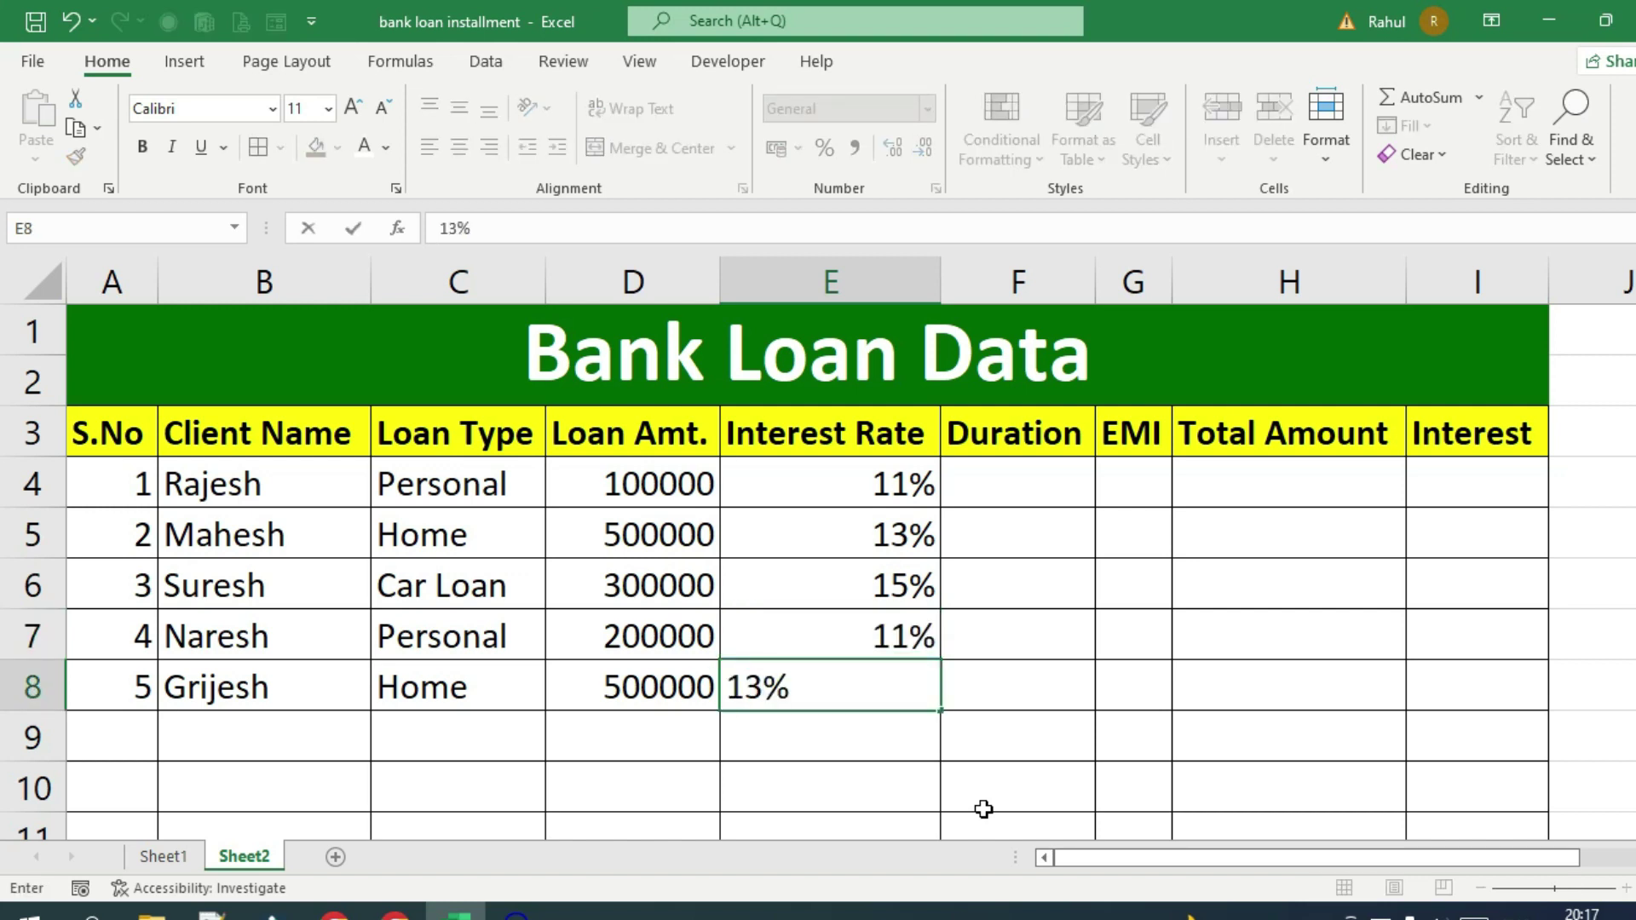
{"action": "key", "text": "Return"}
Fill the Duration cells F4:F8 with 3, 10, 5, 3 and 10
{"action": "left_click", "coordinate": [1000, 482]}
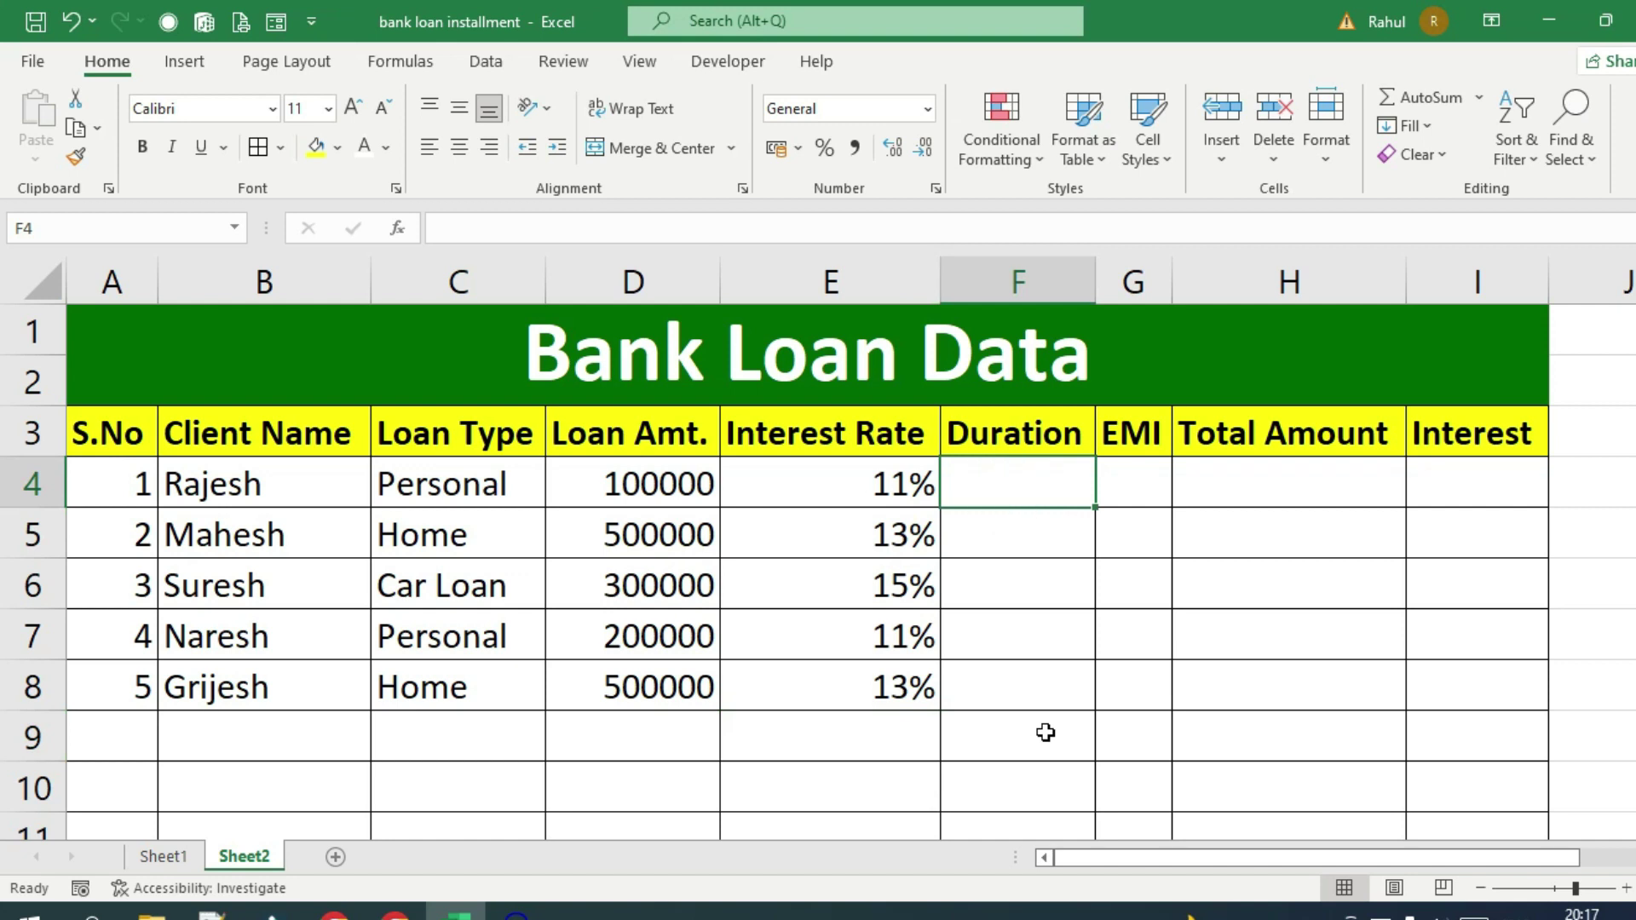
{"action": "type", "text": "3"}
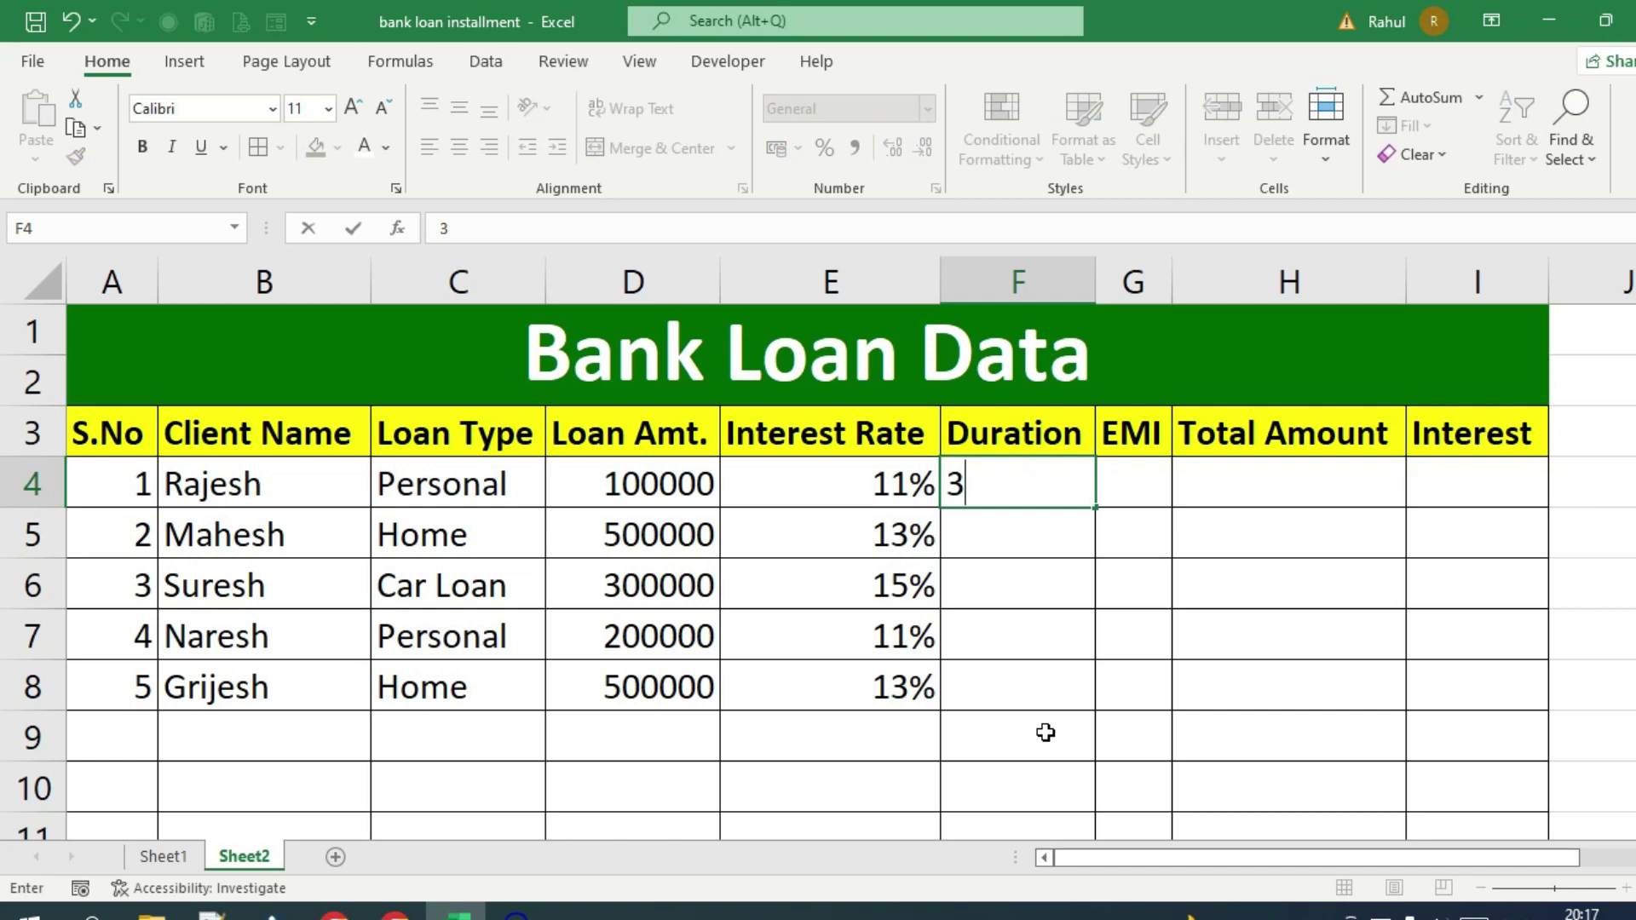
{"action": "key", "text": "Return"}
{"action": "type", "text": "10"}
{"action": "key", "text": "Return"}
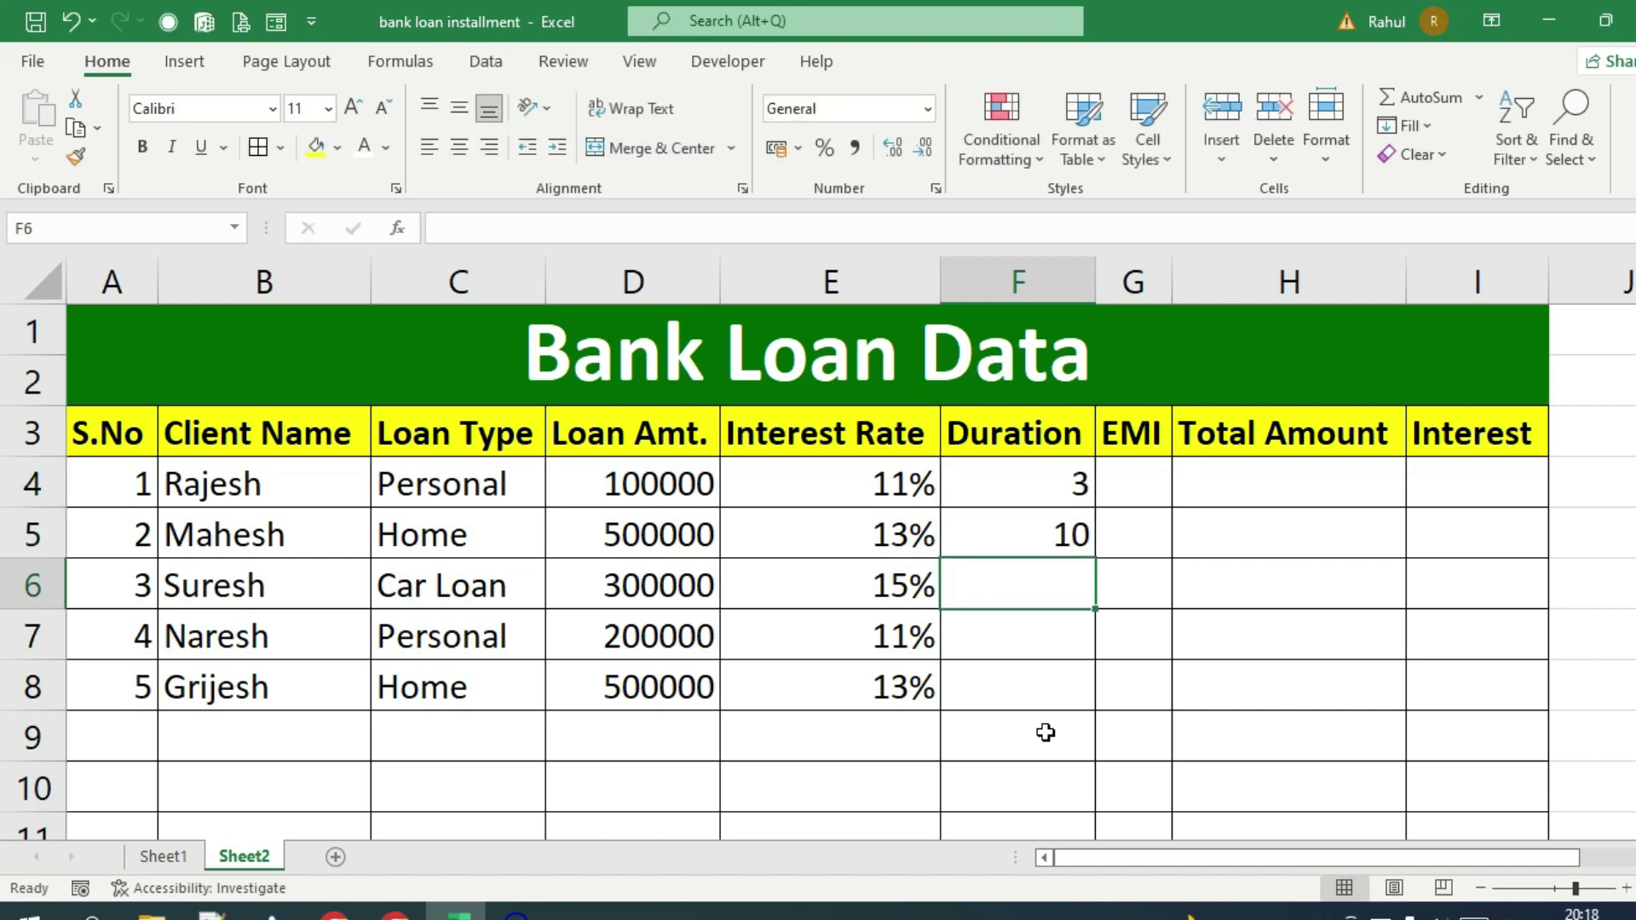
{"action": "type", "text": "5"}
{"action": "key", "text": "Return"}
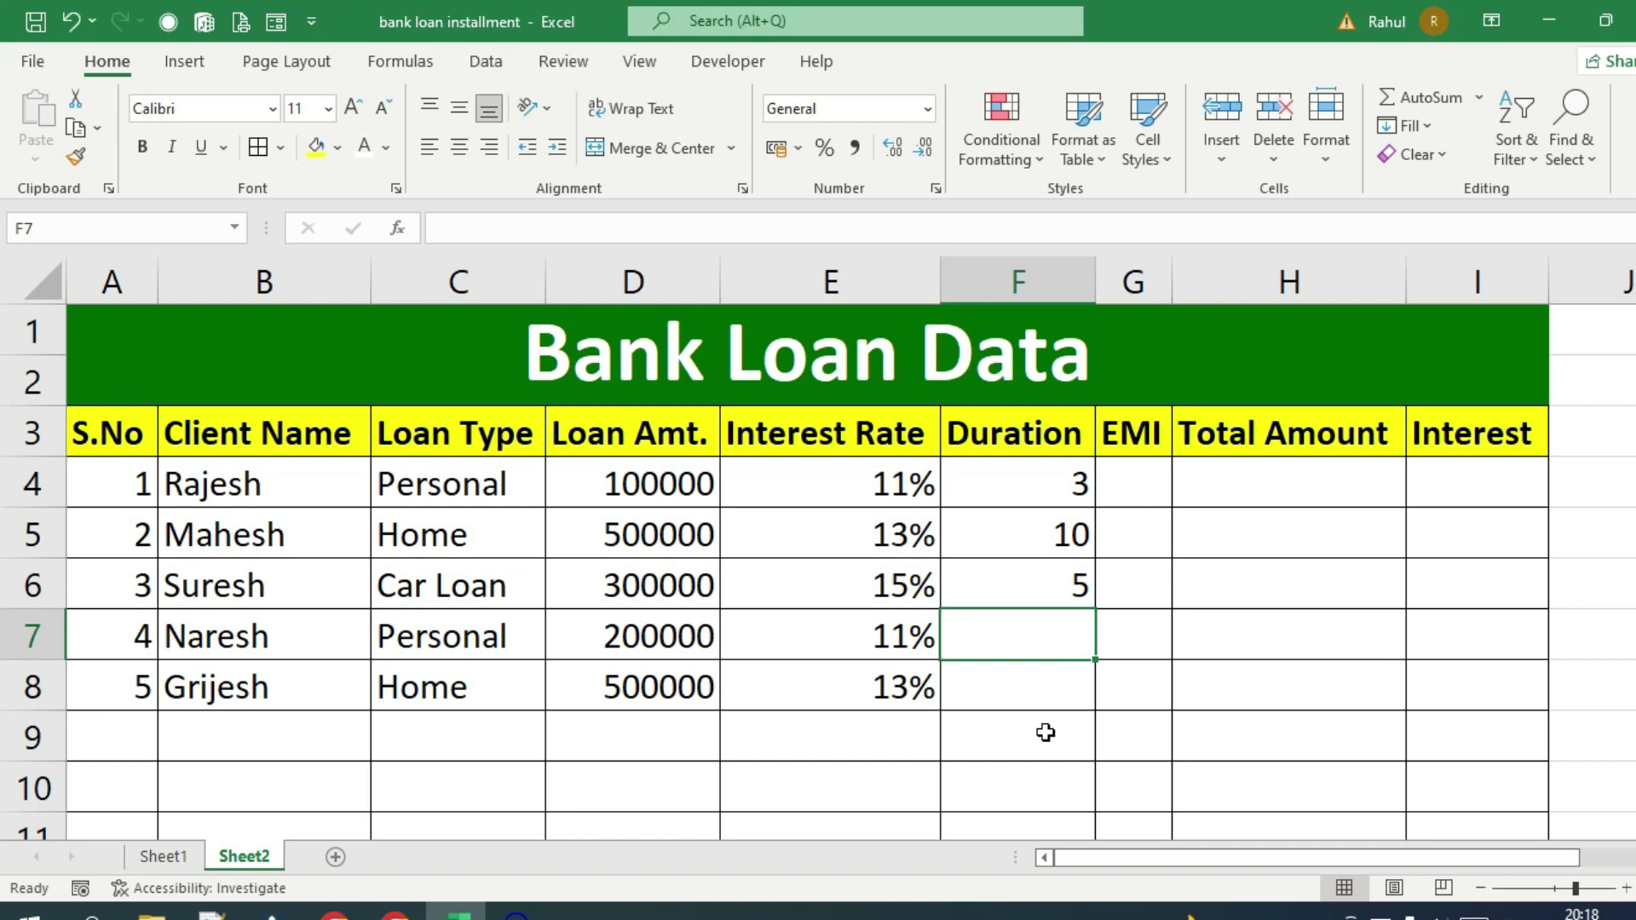
{"action": "type", "text": "3"}
{"action": "key", "text": "Return"}
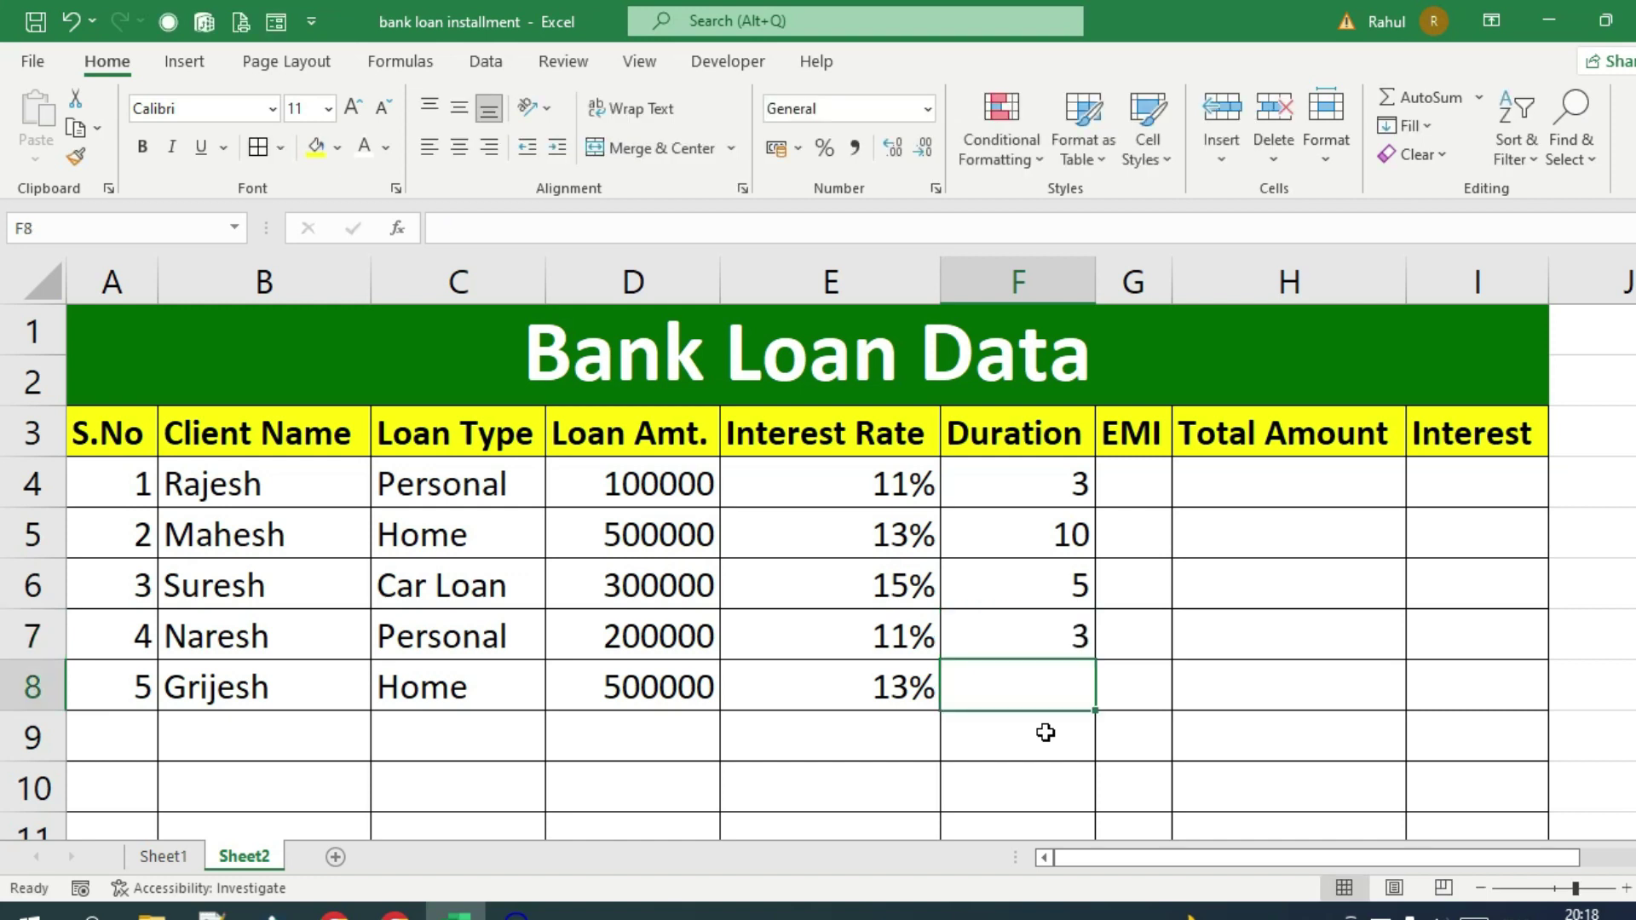
{"action": "type", "text": "10"}
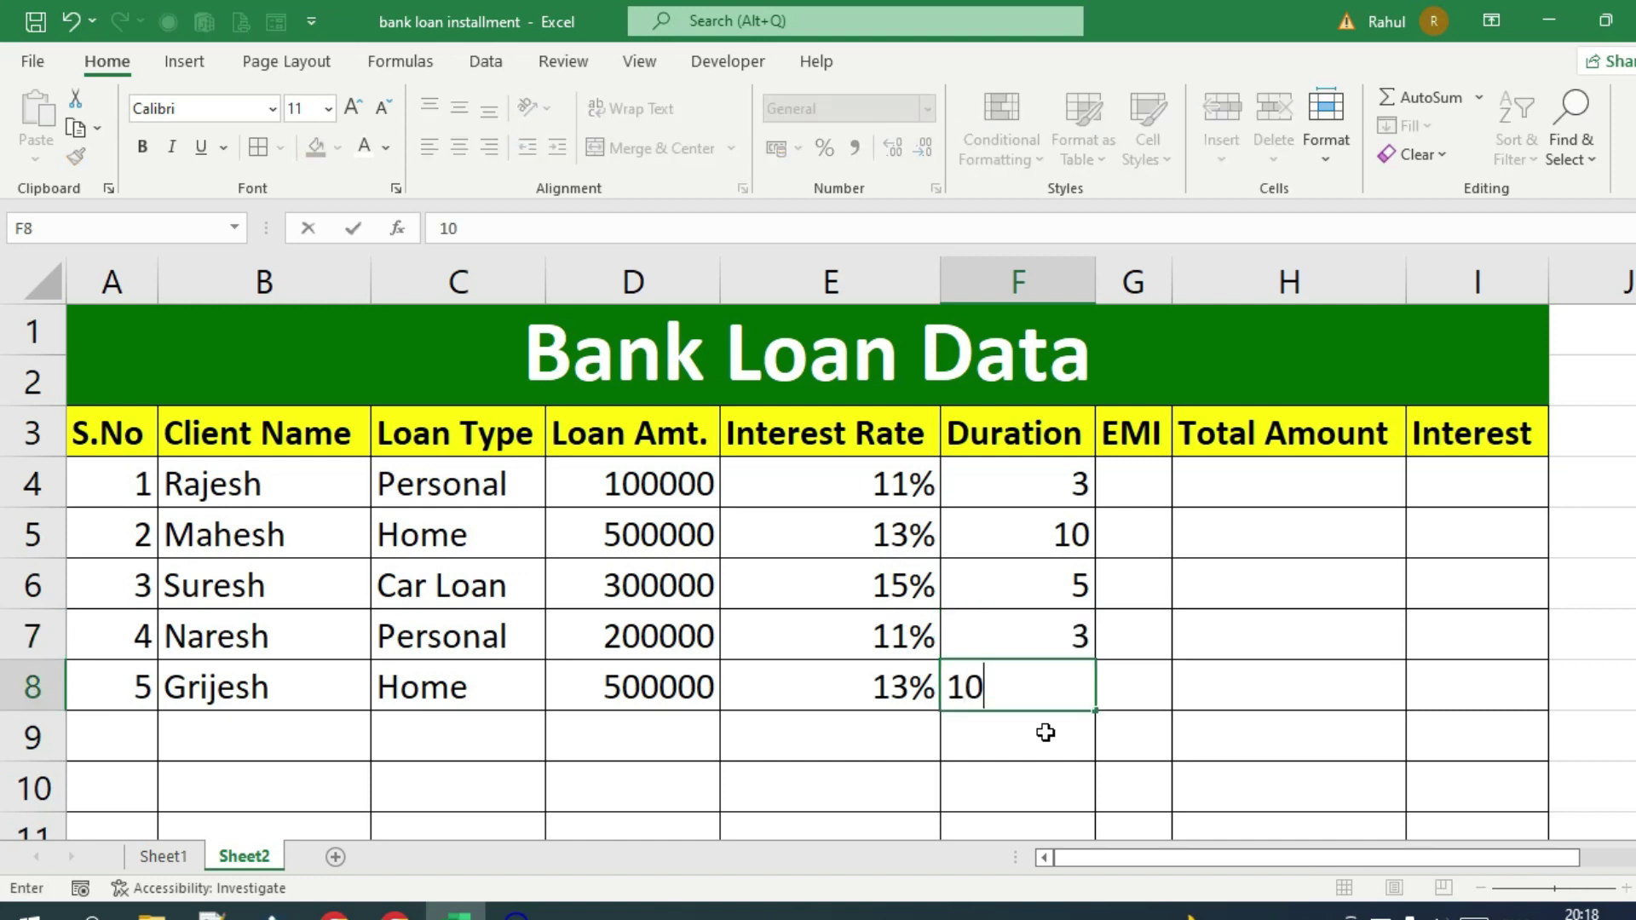
{"action": "key", "text": "Tab"}
Widen the EMI column G to about two and a half times its width
{"action": "left_click_drag", "start_coordinate": [1172, 281], "coordinate": [1297, 341]}
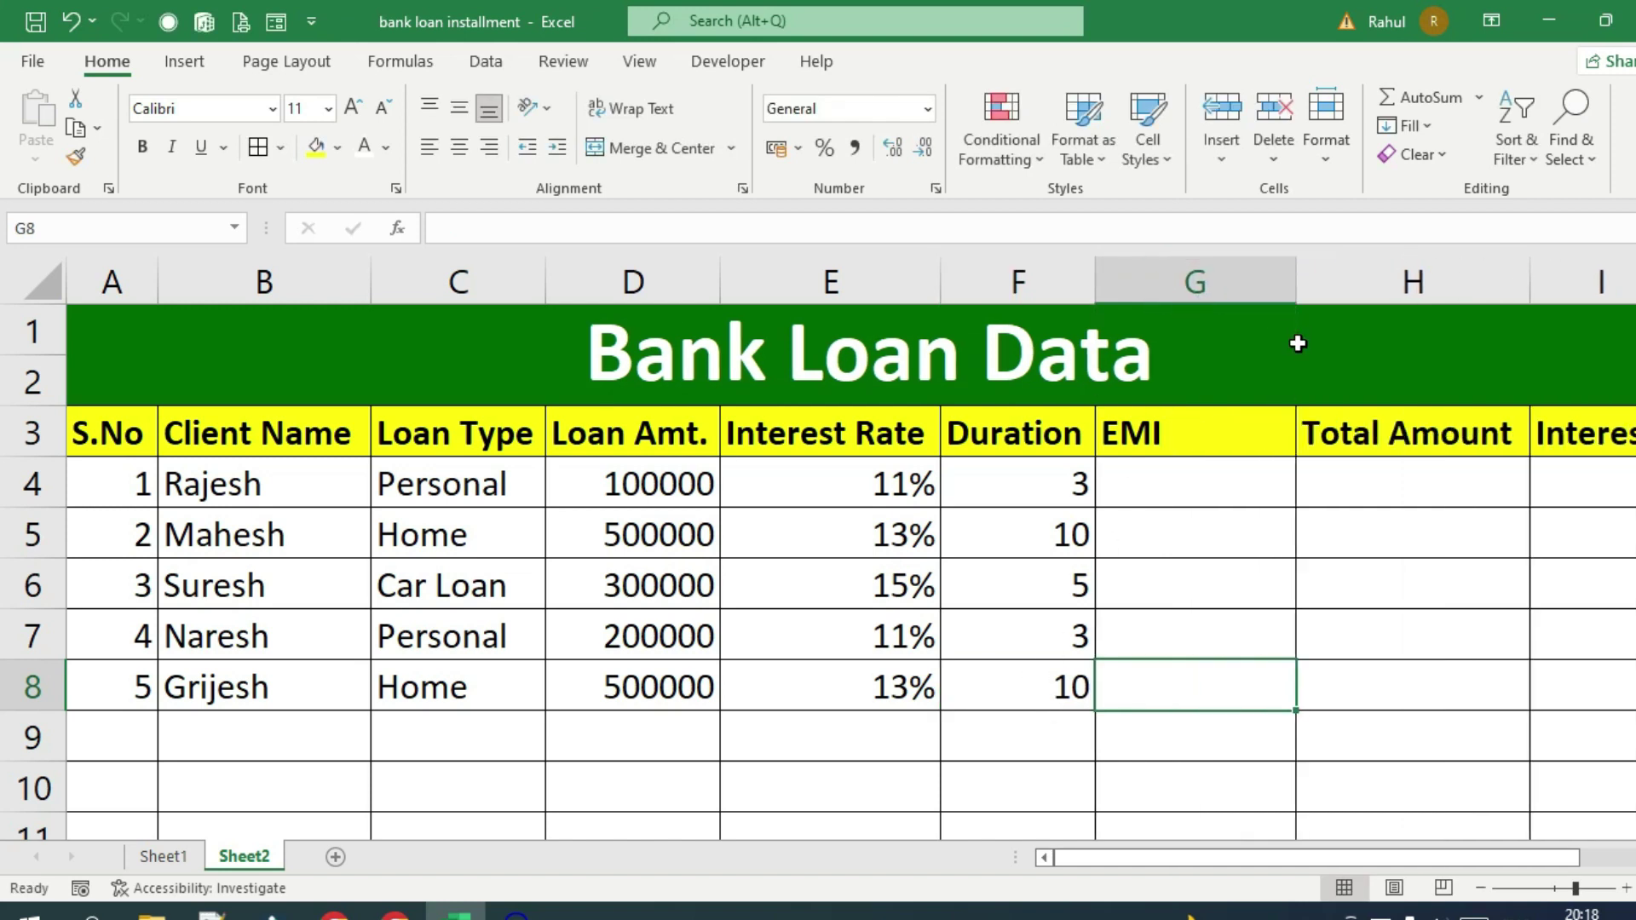
{"action": "left_click_drag", "start_coordinate": [1297, 281], "coordinate": [1284, 287]}
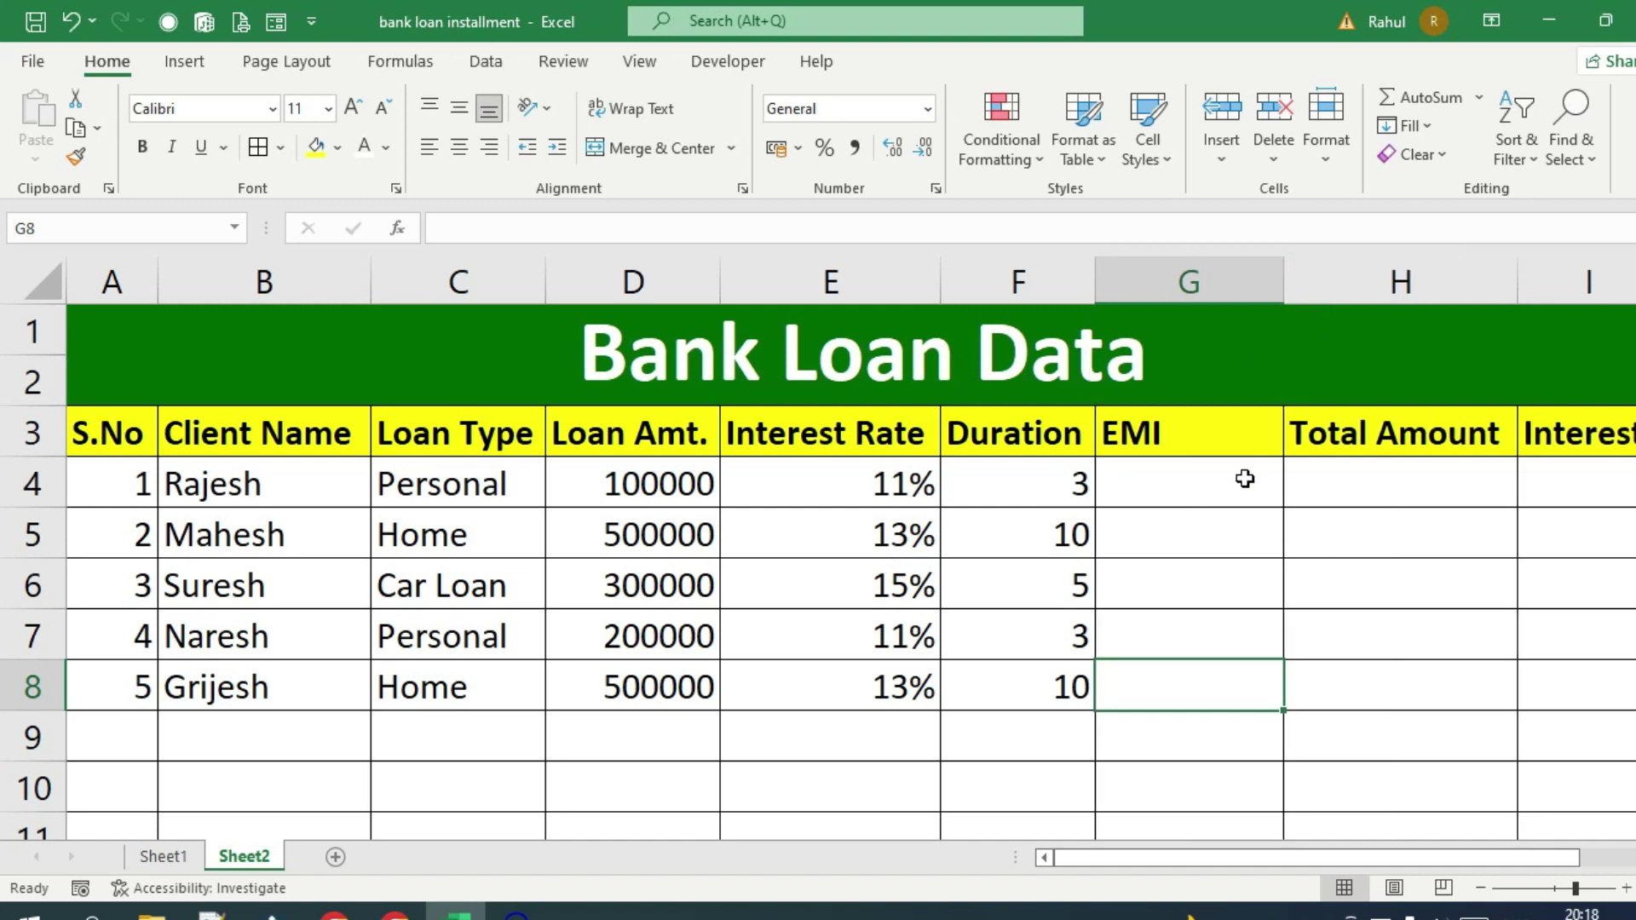
{"action": "left_click", "coordinate": [326, 493]}
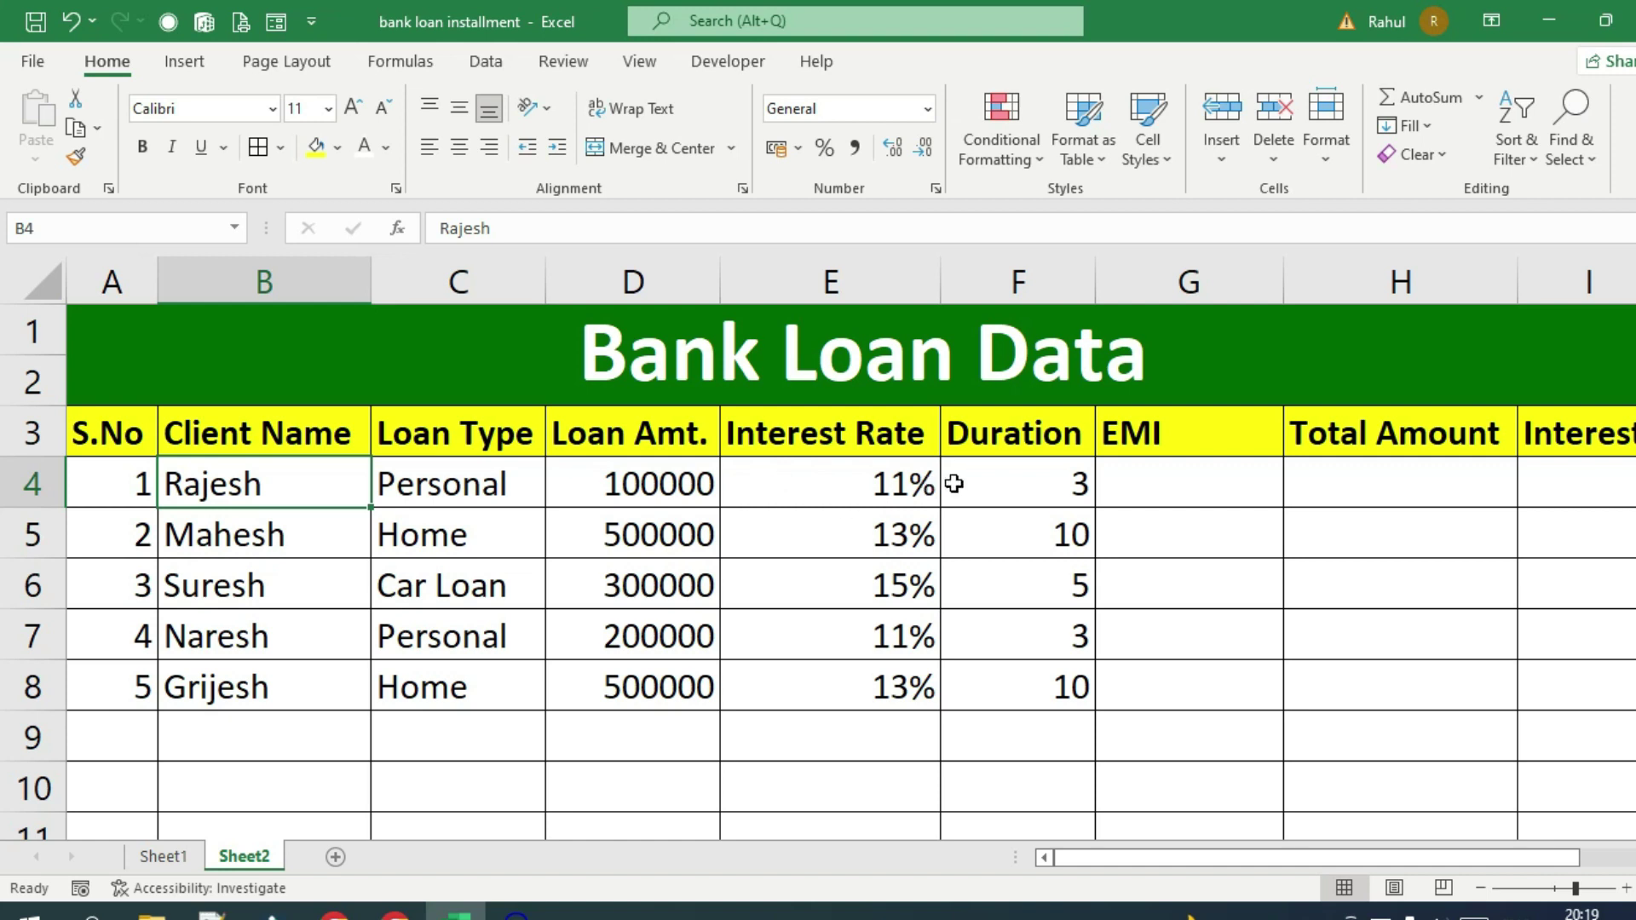
Start a PMT formula in EMI cell G4 with the interest rate in E4 as the rate argument
{"action": "left_click", "coordinate": [1148, 494]}
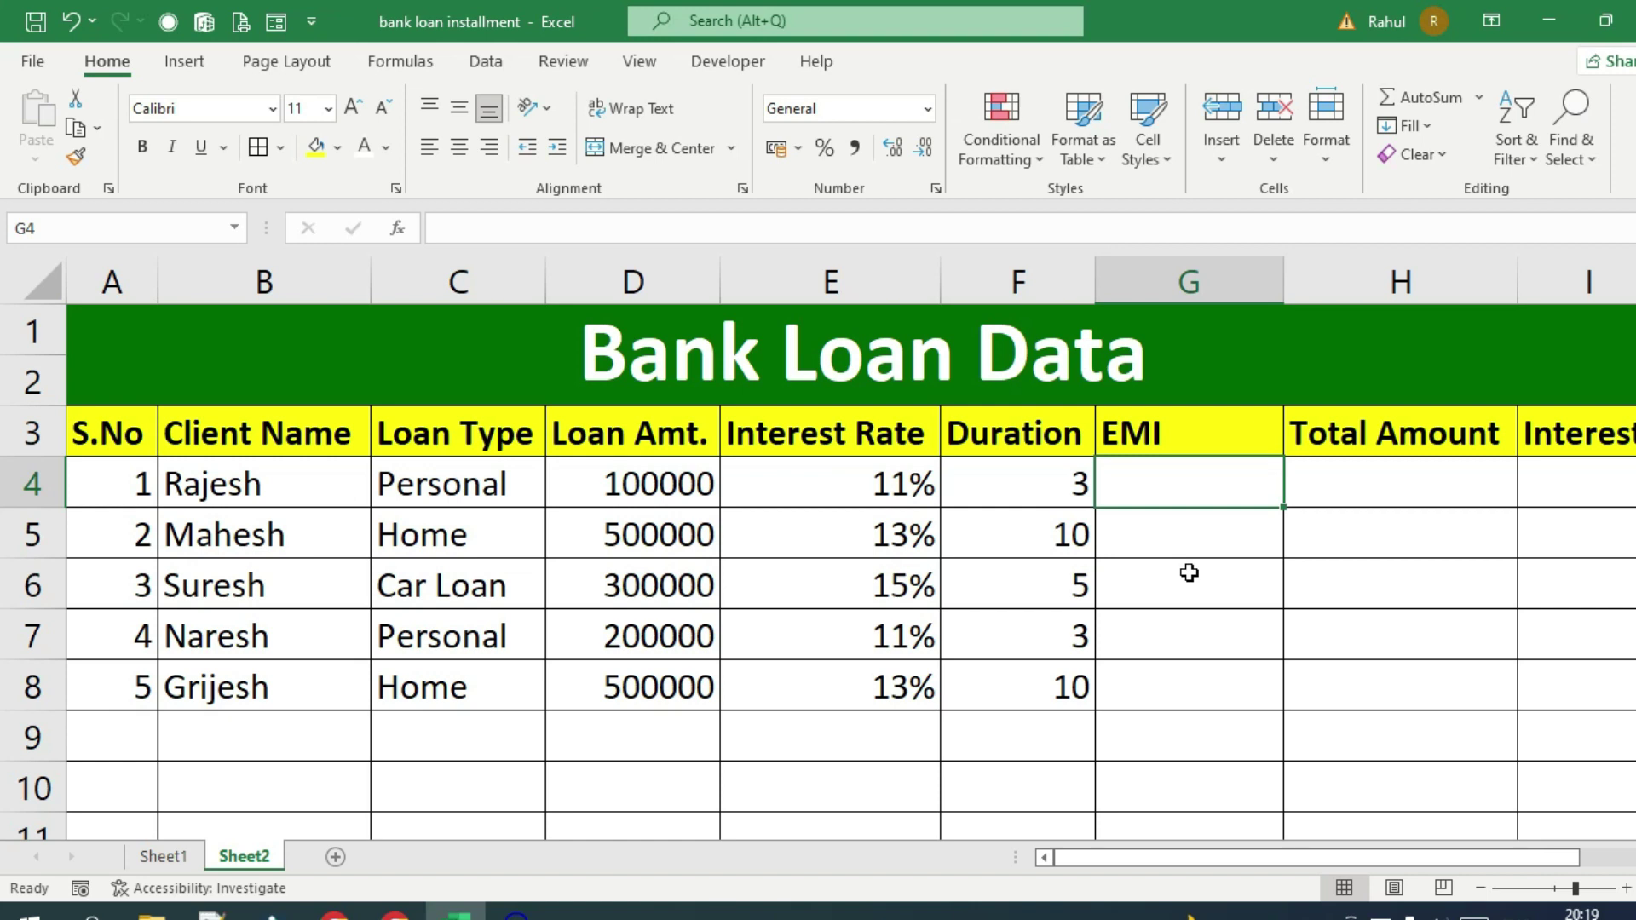
{"action": "type", "text": "="}
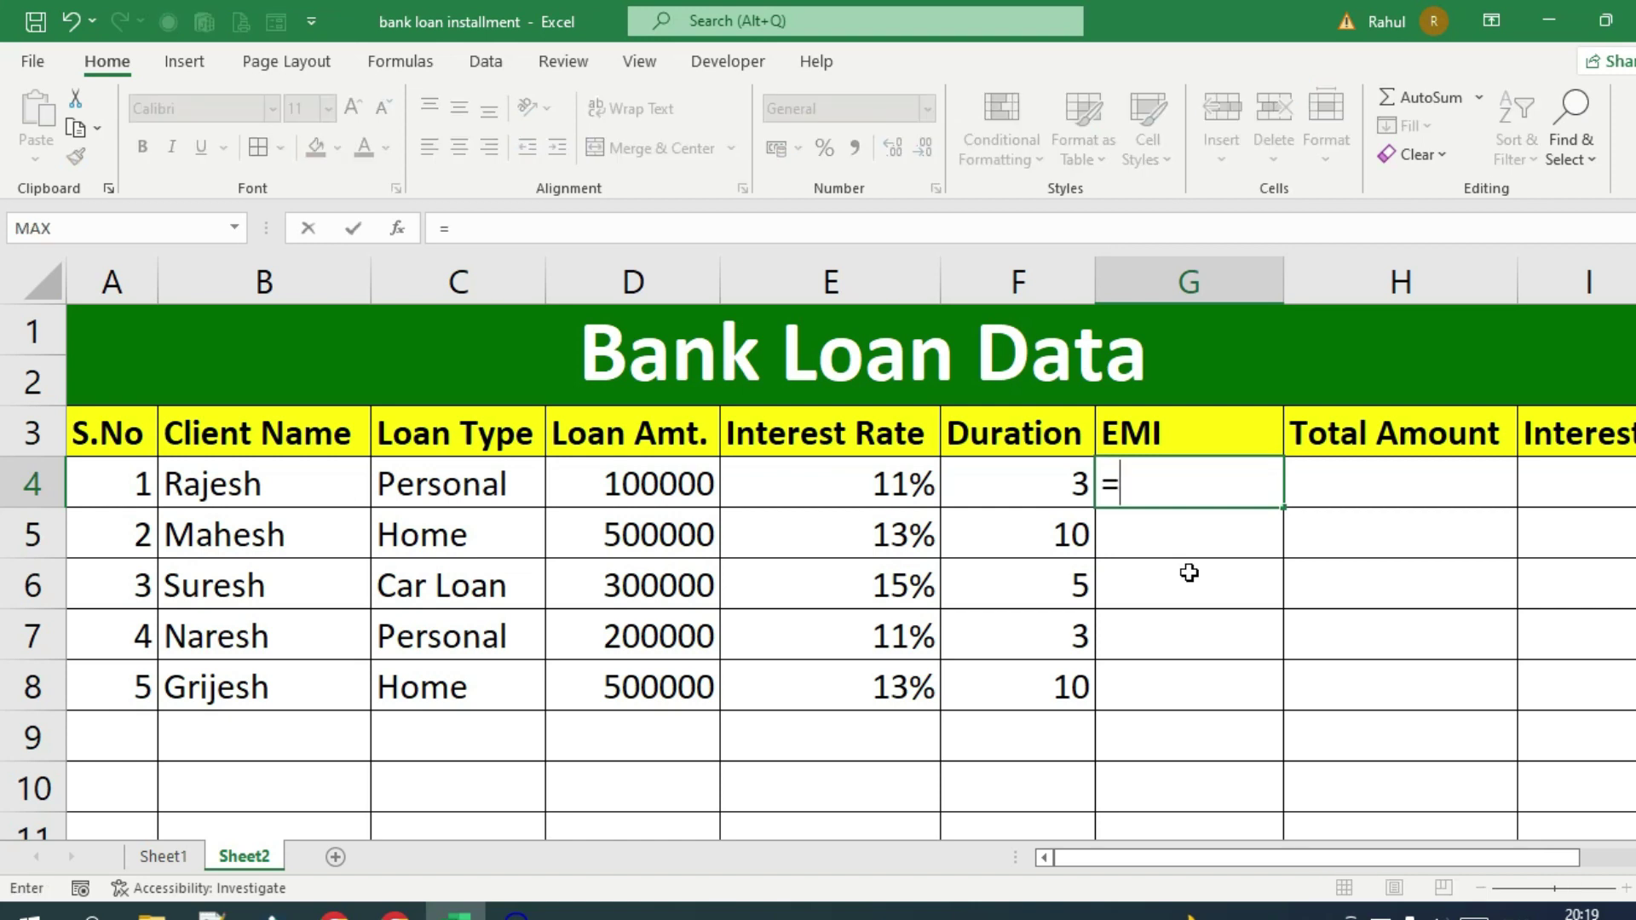
{"action": "type", "text": "pmt"}
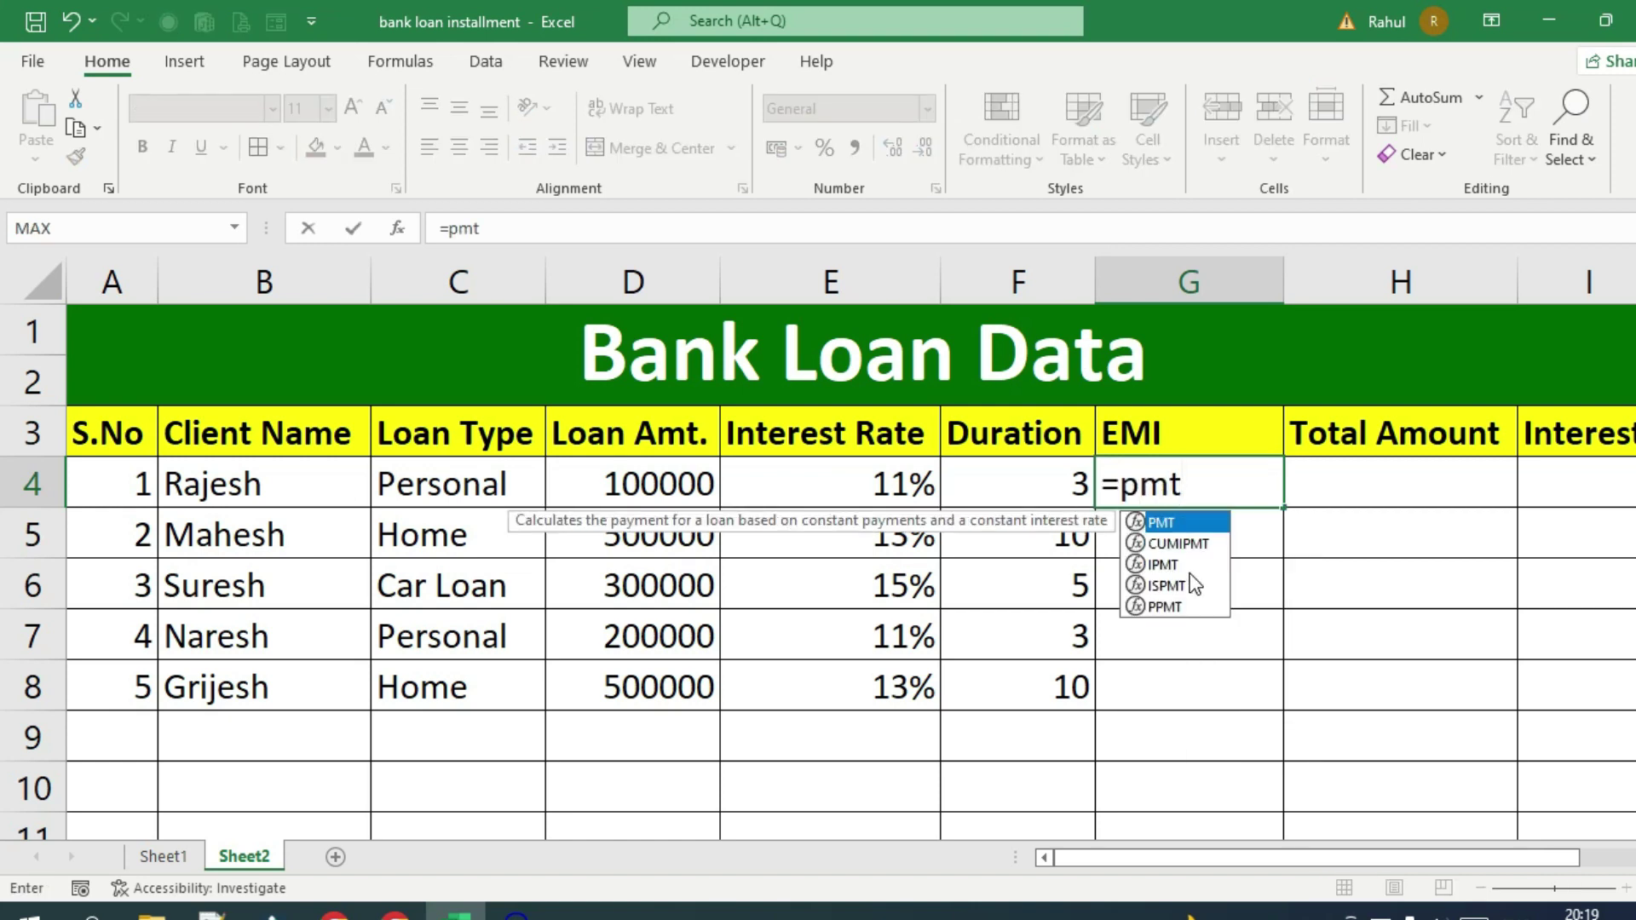
{"action": "key", "text": "Tab"}
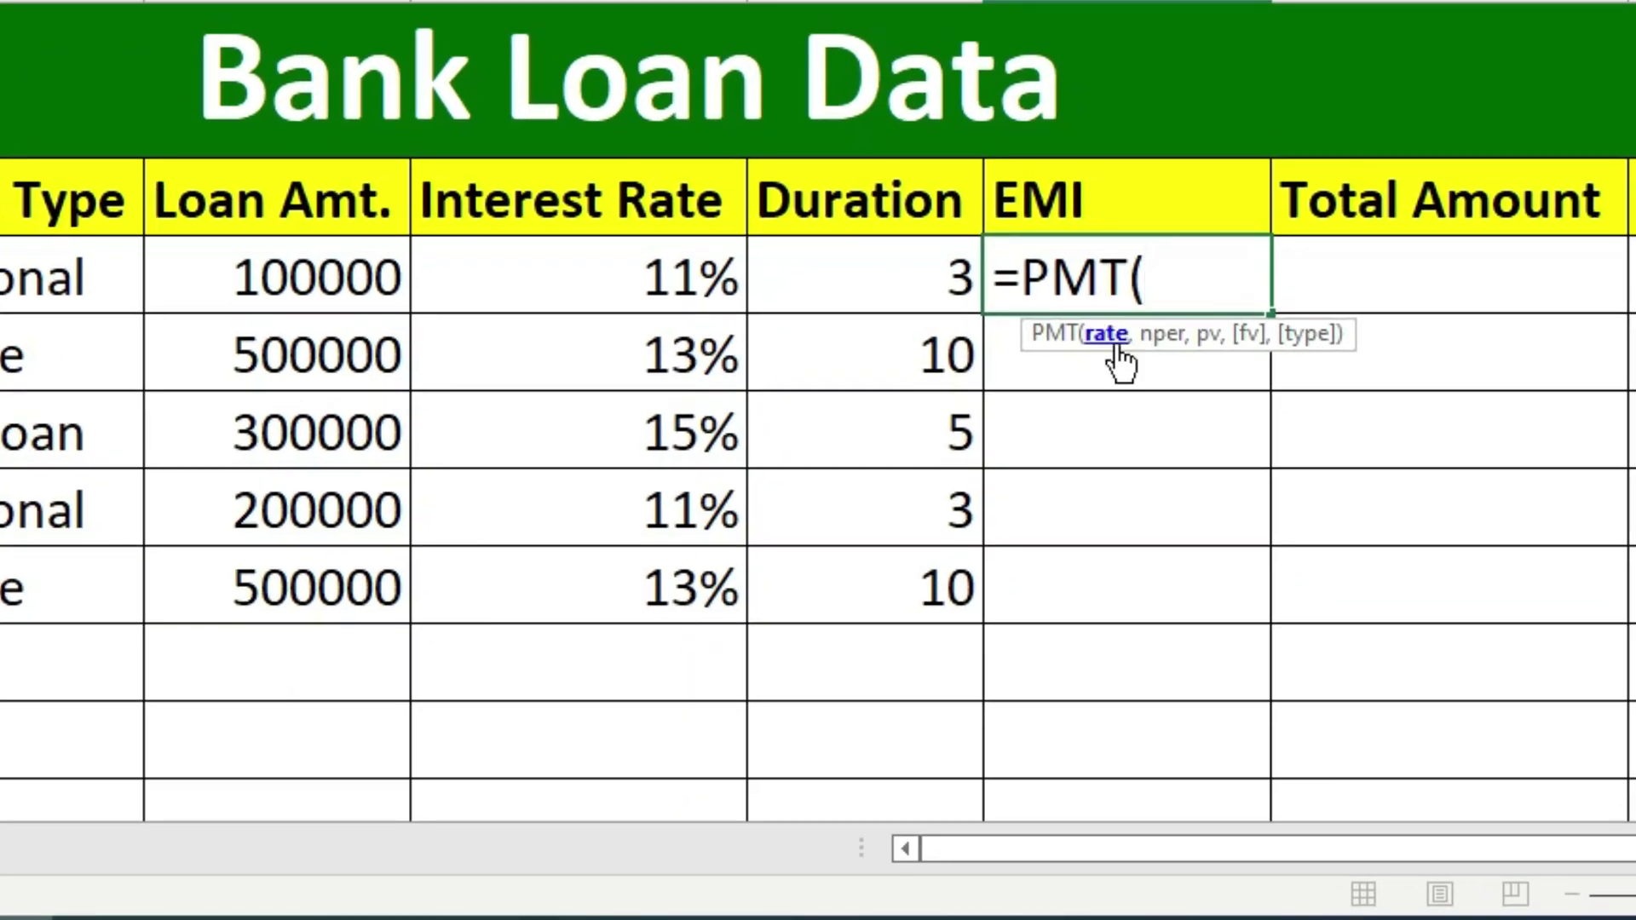
{"action": "left_click", "coordinate": [660, 277]}
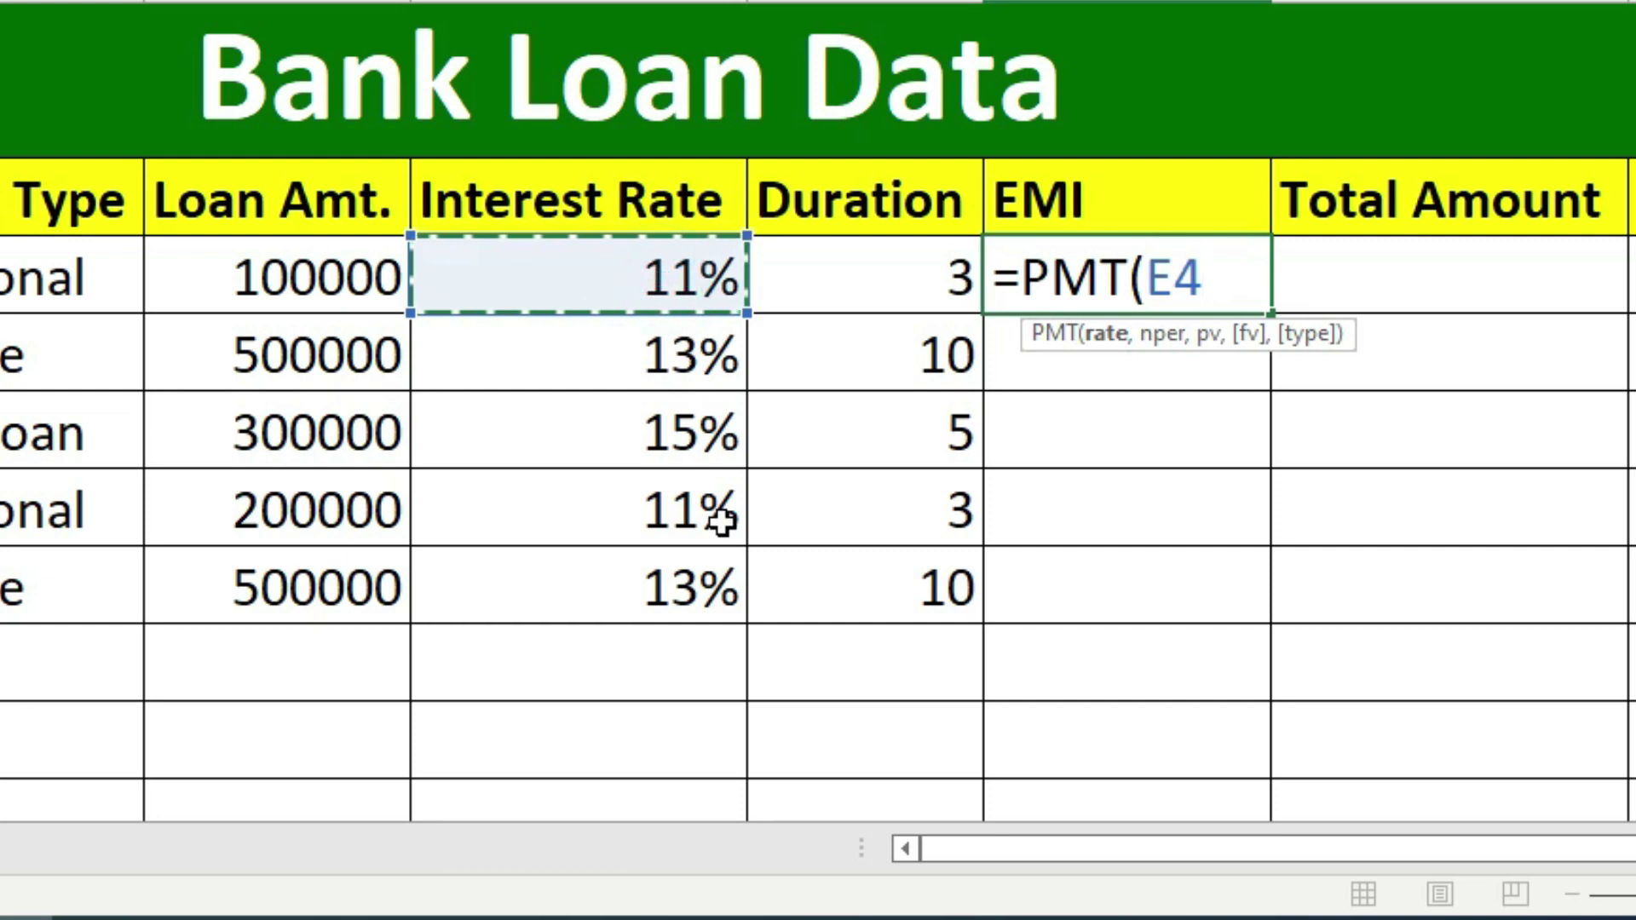